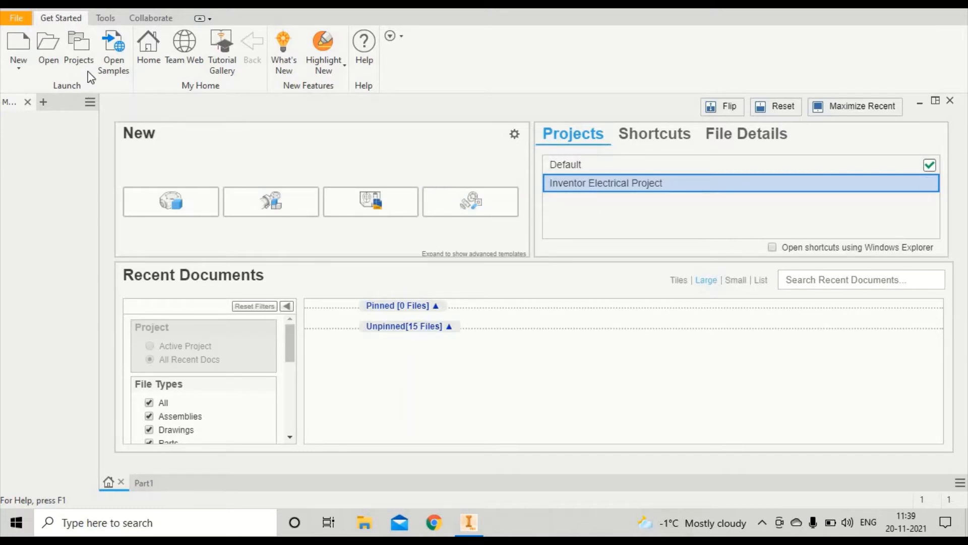
Check the available projects and try to make Inventor Electrical Project the active project
{"action": "left_click", "coordinate": [86, 44]}
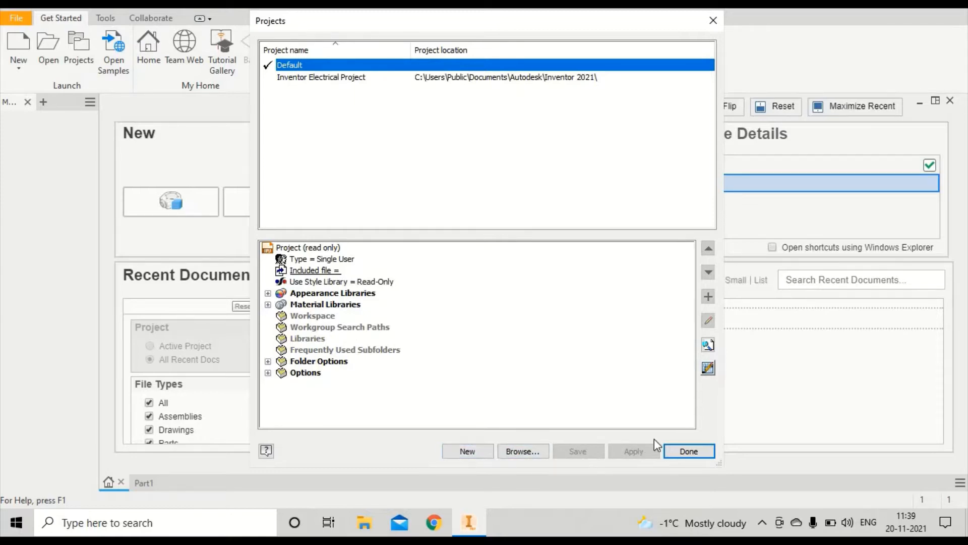
{"action": "left_click", "coordinate": [689, 451]}
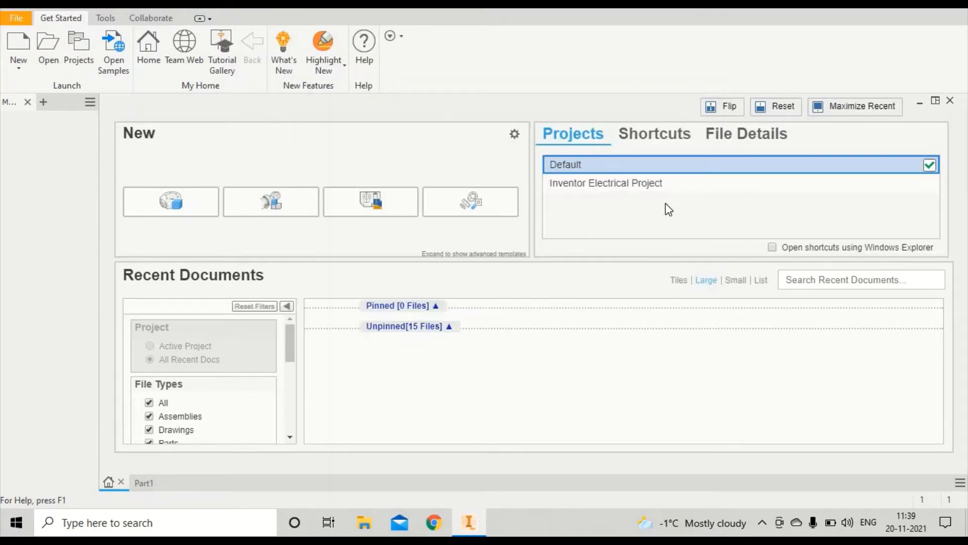
{"action": "double_click", "coordinate": [688, 182]}
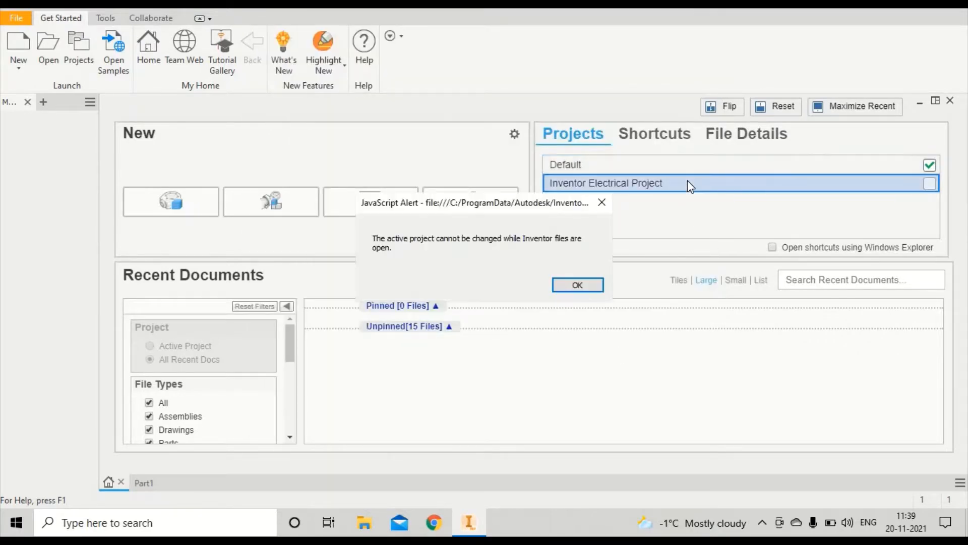
{"action": "left_click", "coordinate": [579, 286]}
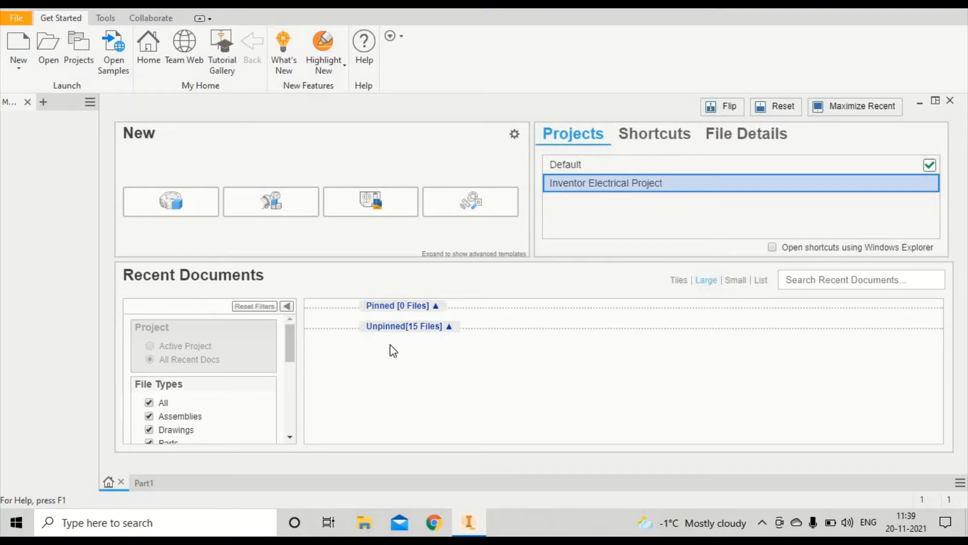
Pin Part1.ipt in the recent documents and collapse the pinned and unpinned file lists
{"action": "left_click", "coordinate": [429, 326]}
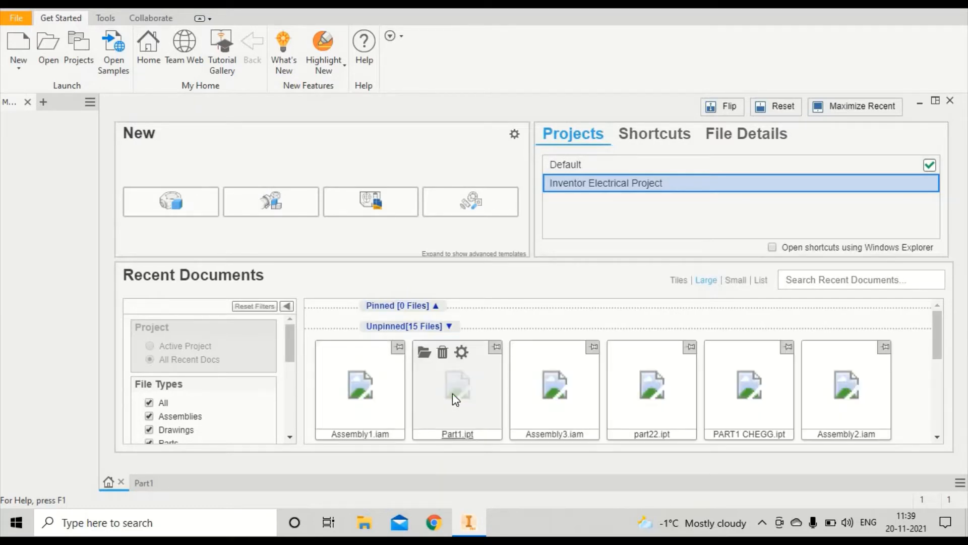
{"action": "left_click", "coordinate": [496, 347]}
{"action": "left_click", "coordinate": [432, 306]}
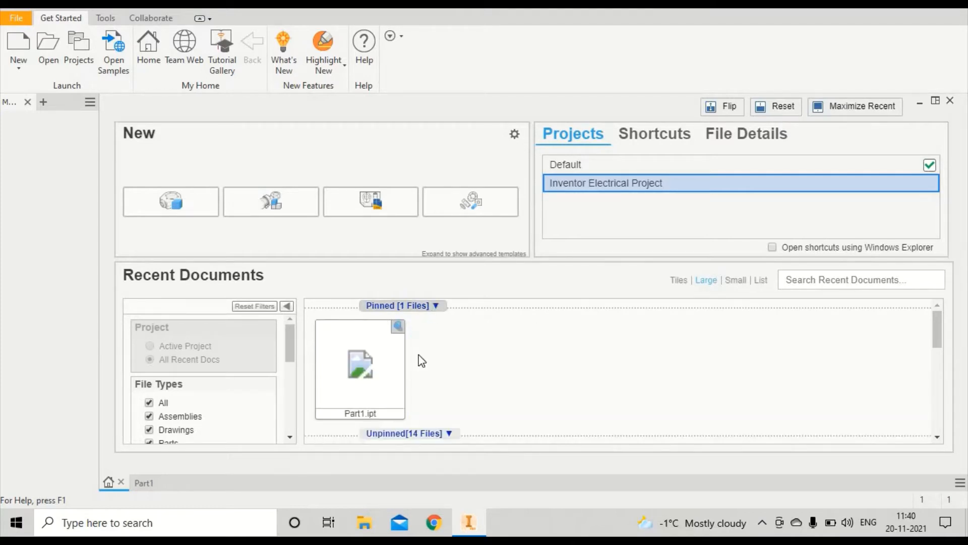
{"action": "scroll", "coordinate": [421, 360], "scroll_direction": "down", "scroll_amount": 5}
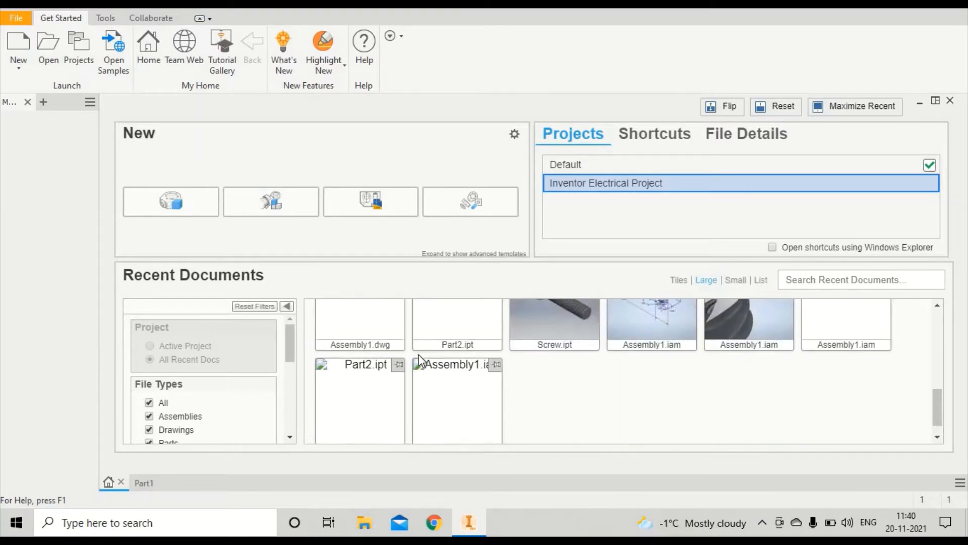
{"action": "scroll", "coordinate": [415, 322], "scroll_direction": "up", "scroll_amount": 5}
{"action": "left_click", "coordinate": [416, 307]}
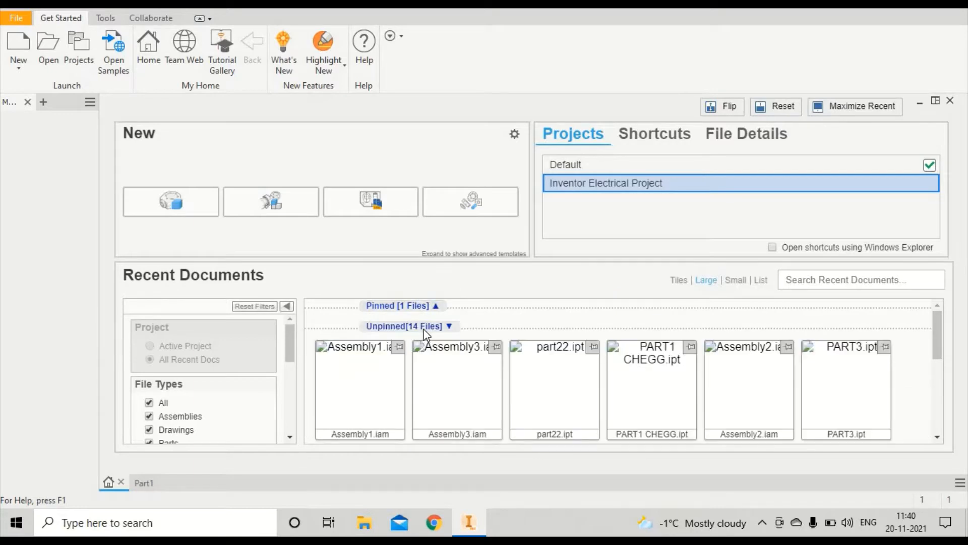
{"action": "left_click", "coordinate": [422, 326]}
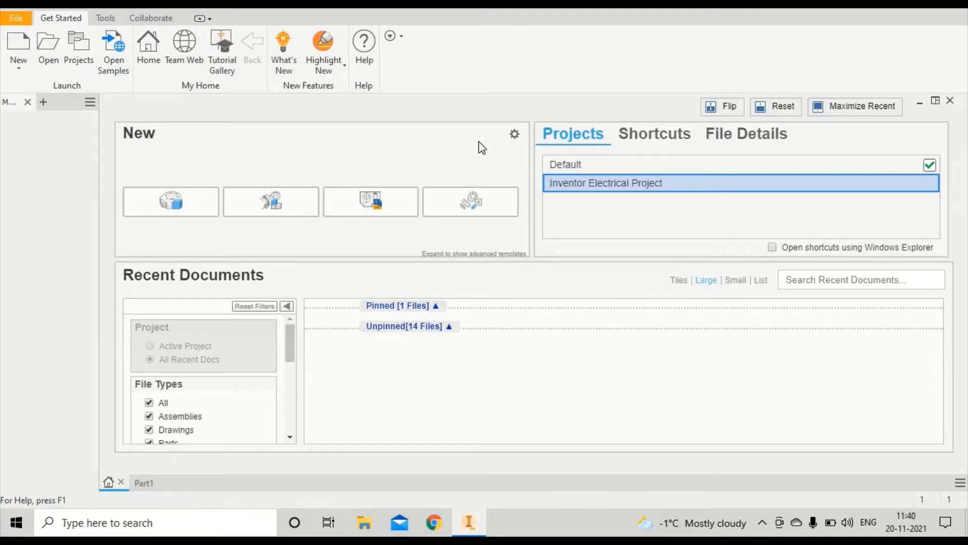
Configure the default template with millimeters and the ISO drawing standard, overwriting the existing template
{"action": "left_click", "coordinate": [514, 134]}
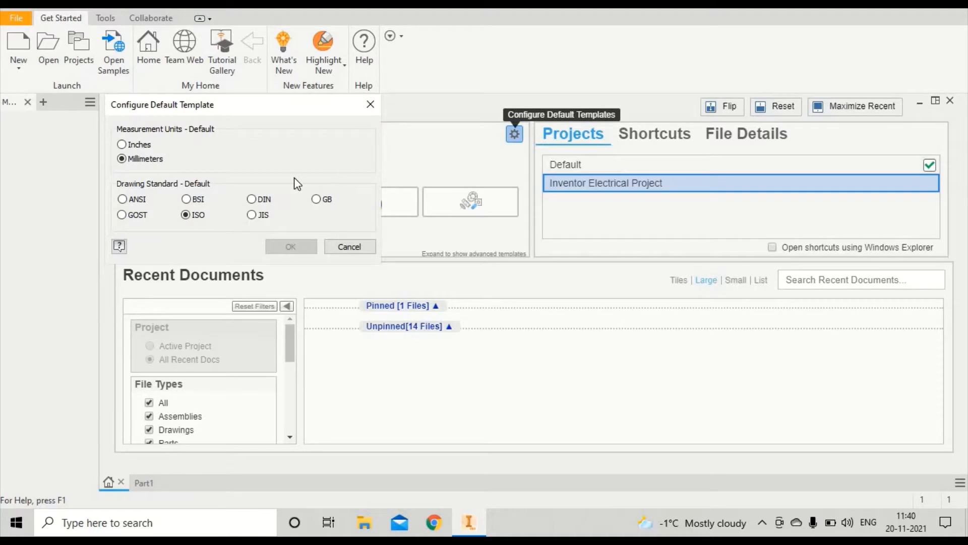
{"action": "left_click", "coordinate": [134, 146]}
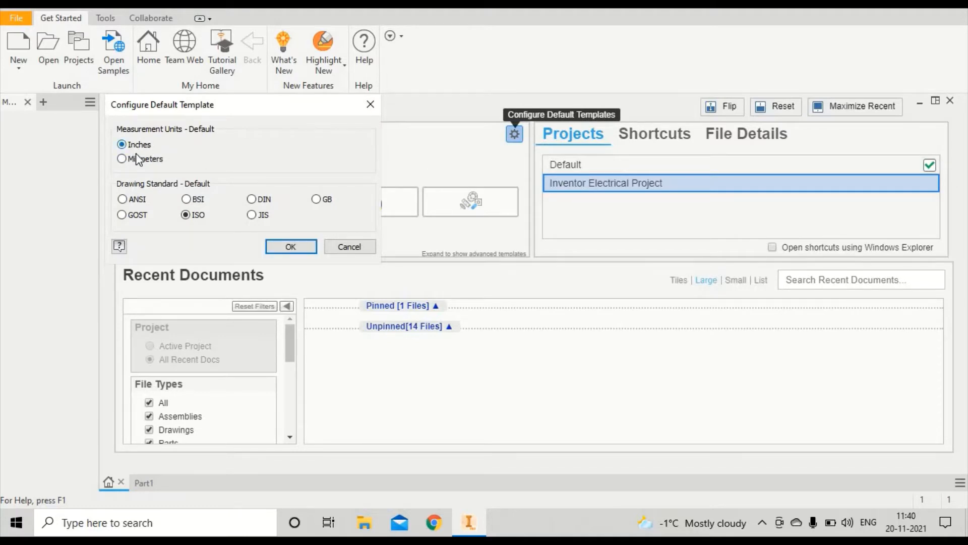
{"action": "left_click", "coordinate": [137, 160]}
{"action": "left_click", "coordinate": [292, 247]}
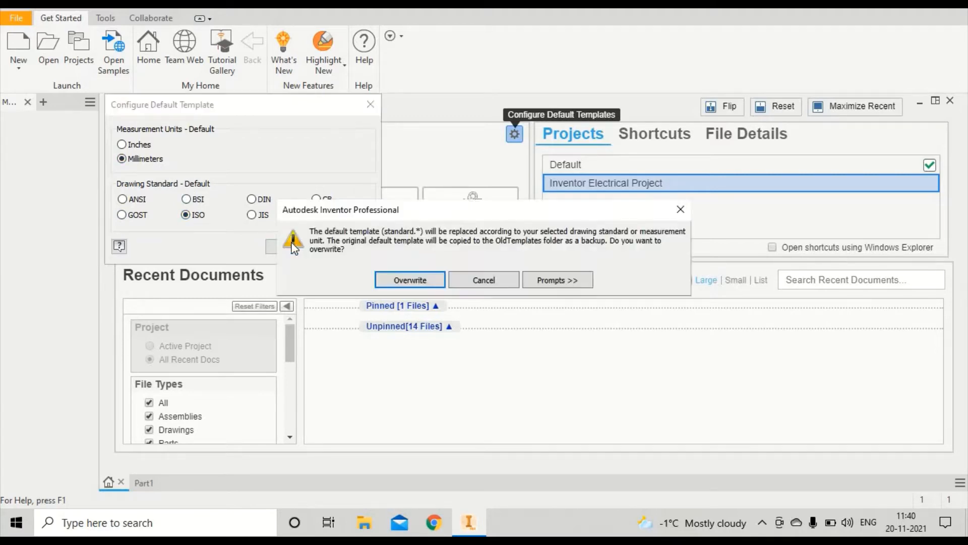
{"action": "left_click", "coordinate": [410, 281]}
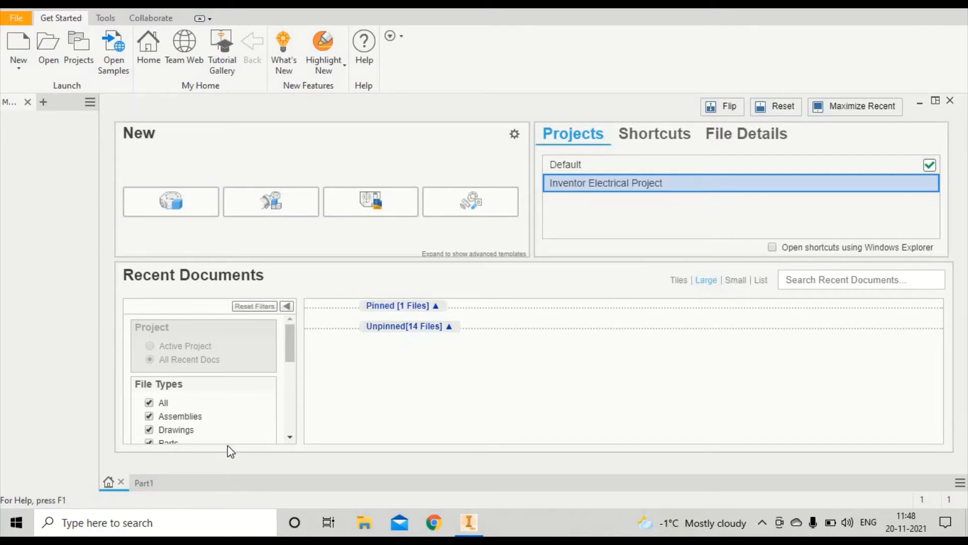
Switch from the home page to the open Part1 document
{"action": "left_click", "coordinate": [156, 480]}
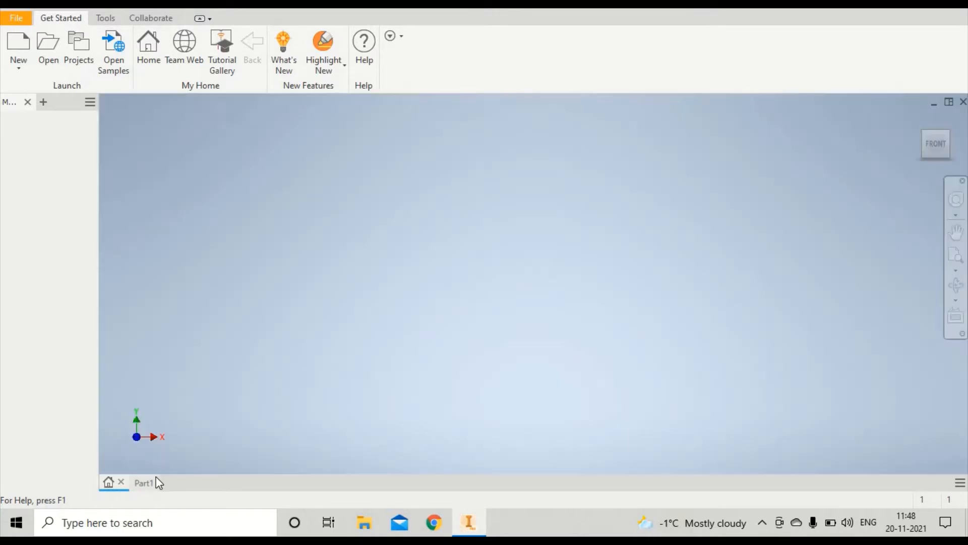
{"action": "left_click", "coordinate": [108, 482]}
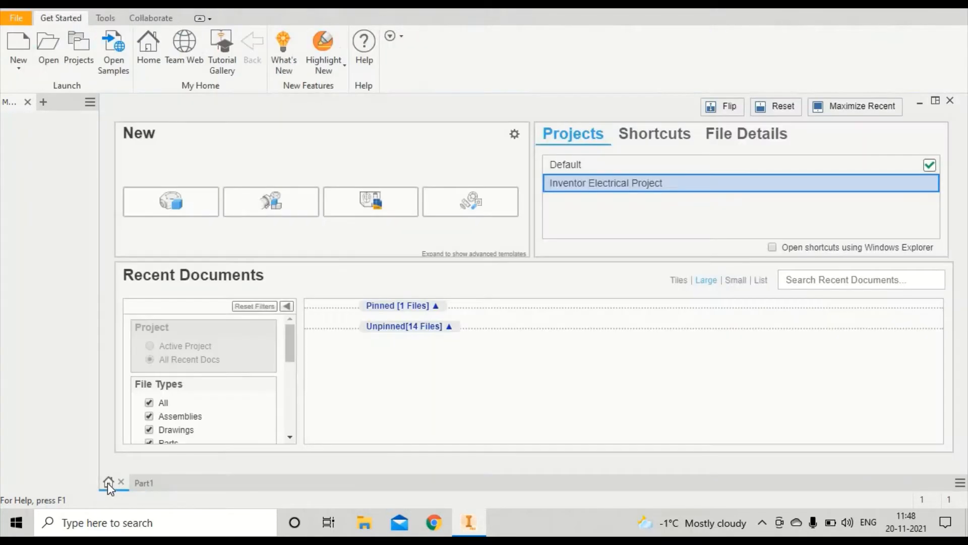
{"action": "left_click", "coordinate": [148, 483]}
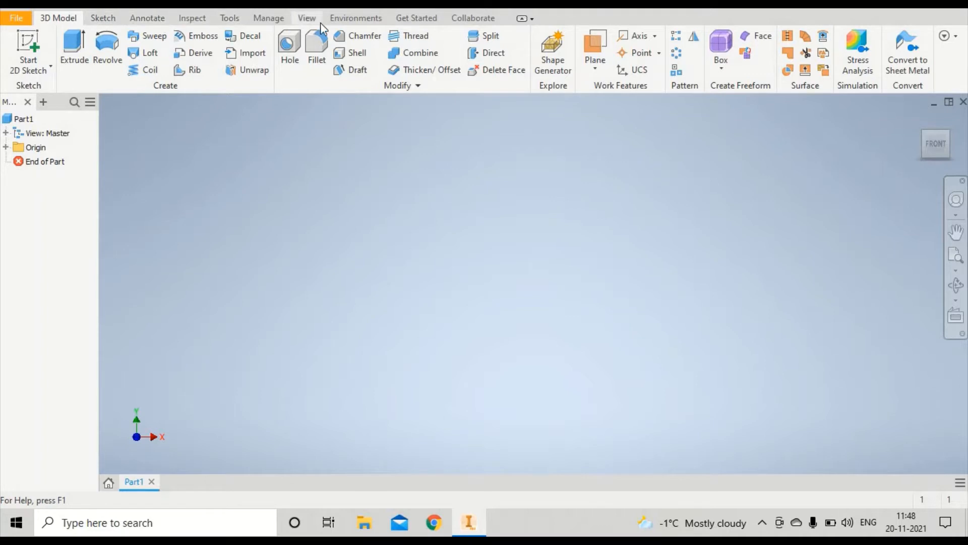
{"action": "left_click", "coordinate": [533, 19]}
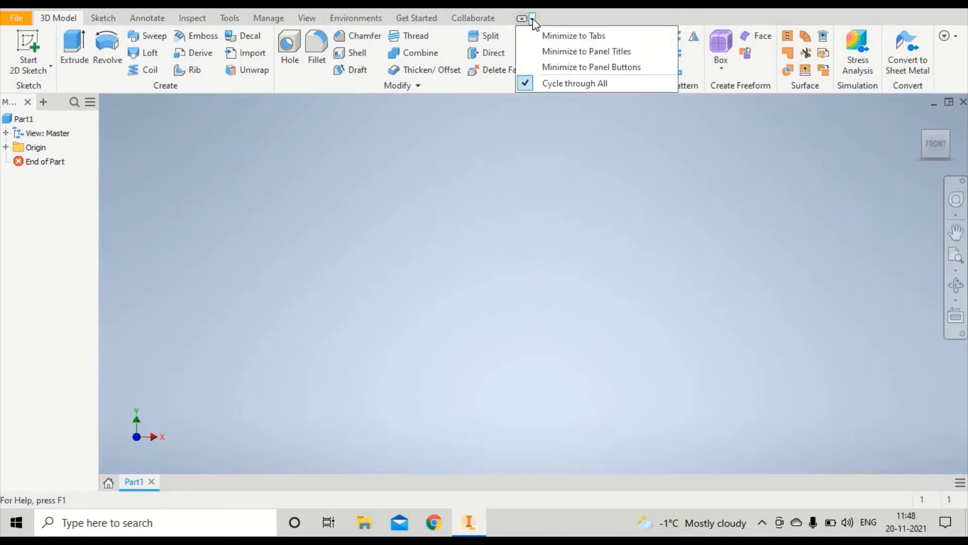
{"action": "left_click", "coordinate": [540, 16]}
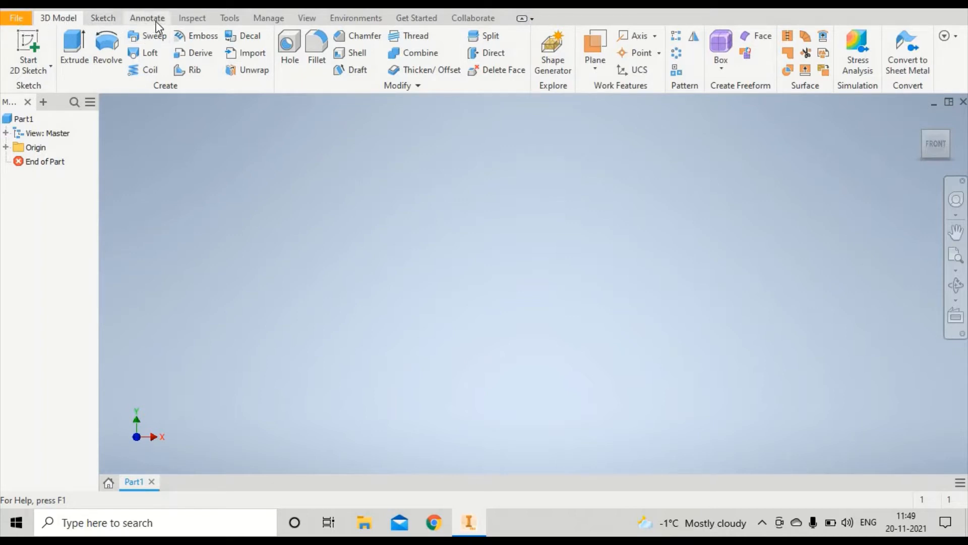
{"action": "left_click", "coordinate": [192, 22]}
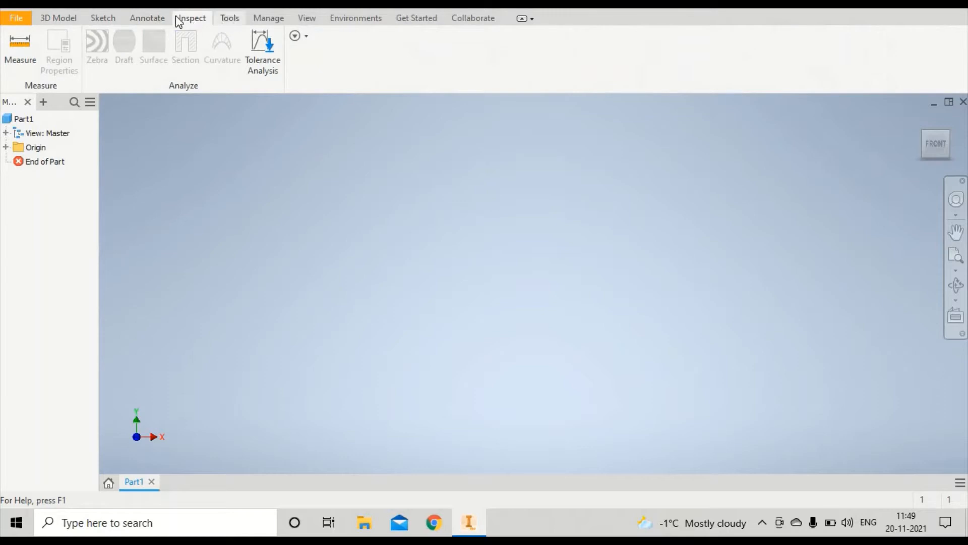
{"action": "left_click", "coordinate": [60, 20]}
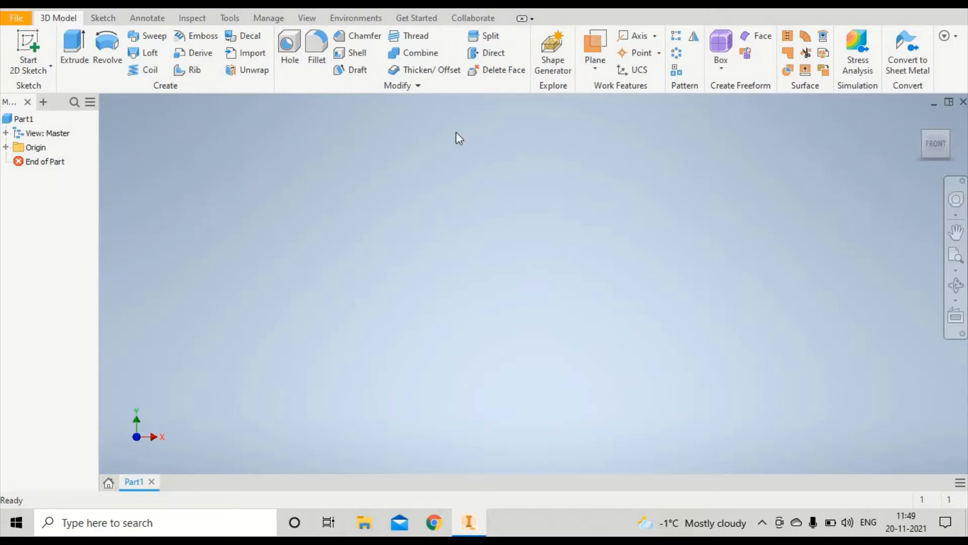
Try the ribbon's Minimize to Tabs and Minimize to Panel Buttons display modes and restore the full ribbon
{"action": "left_click", "coordinate": [532, 20]}
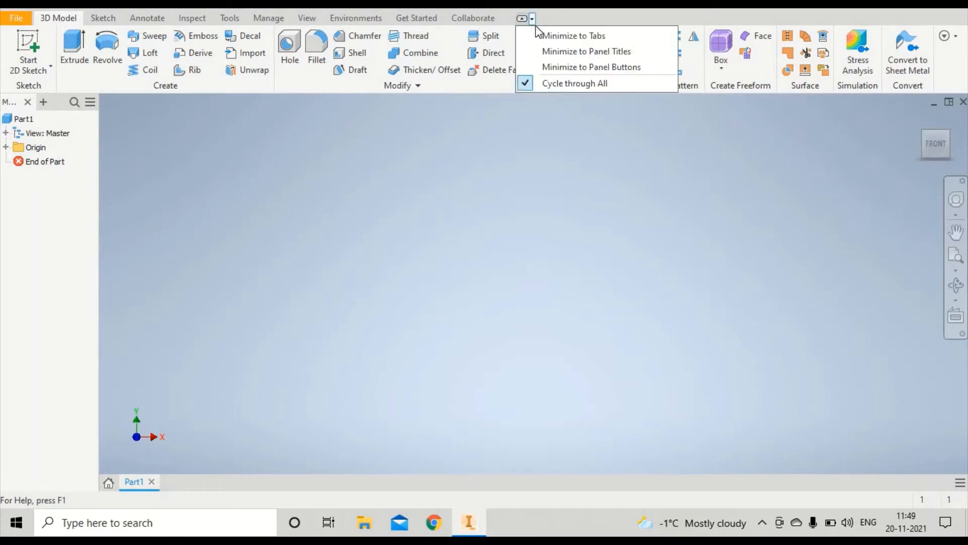
{"action": "left_click", "coordinate": [569, 35]}
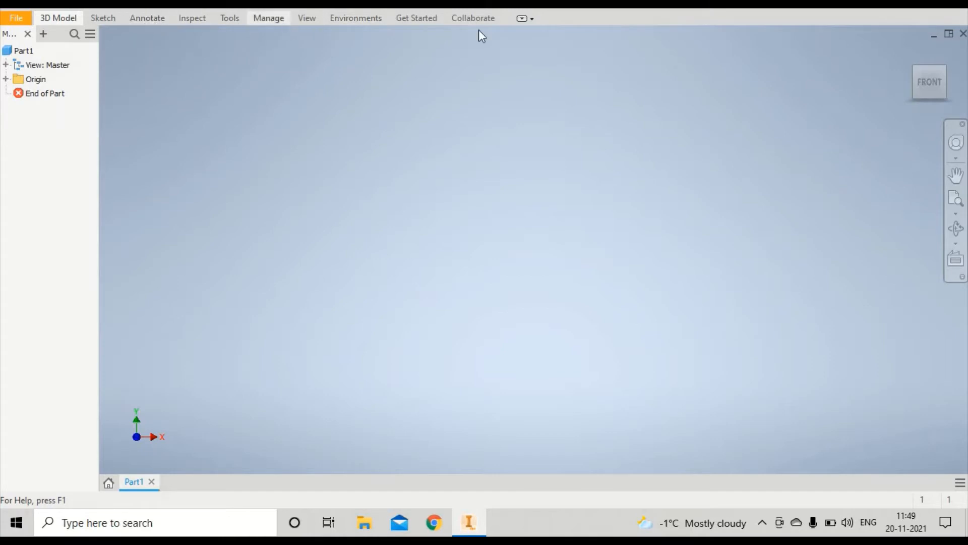
{"action": "left_click", "coordinate": [532, 19]}
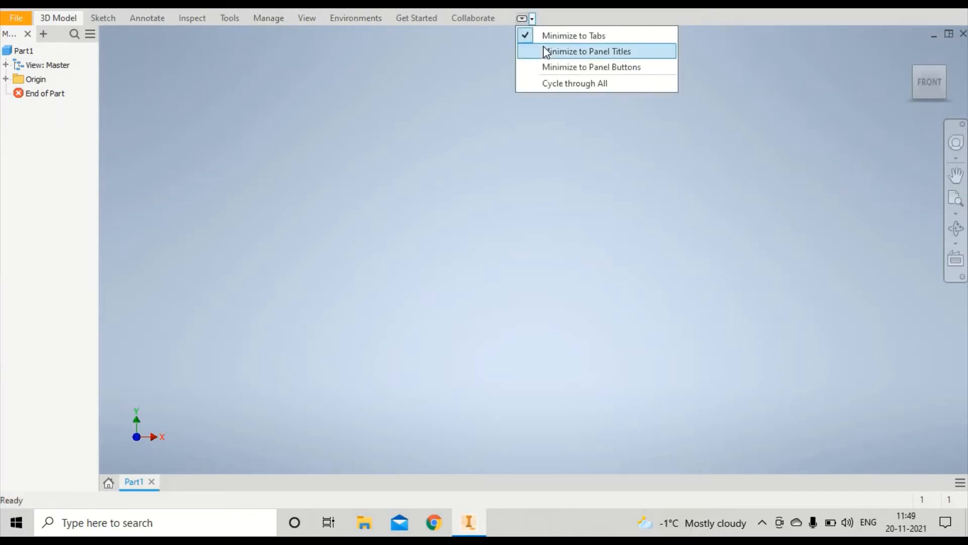
{"action": "left_click", "coordinate": [573, 67]}
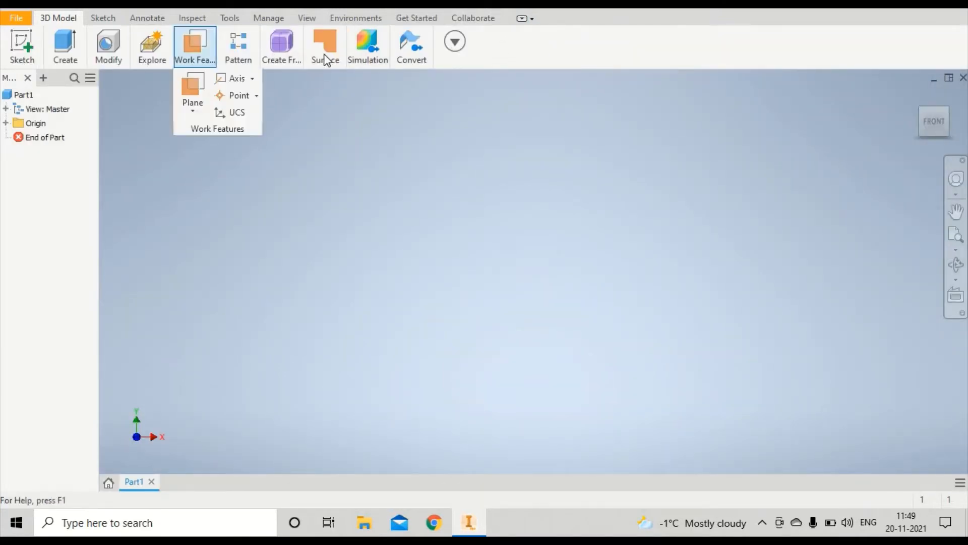
{"action": "left_click", "coordinate": [522, 21]}
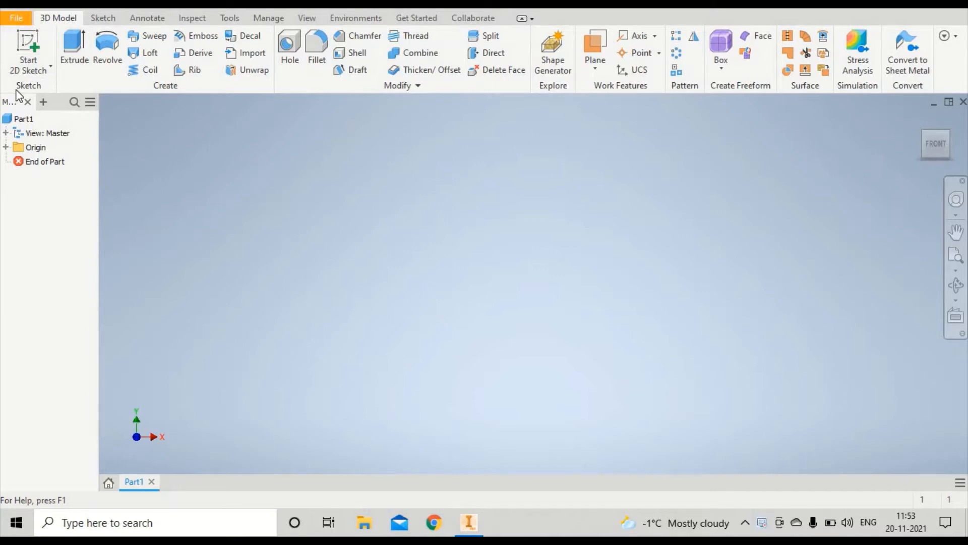
Start a 2D sketch on the vertical YZ plane of Part1
{"action": "left_click", "coordinate": [43, 73]}
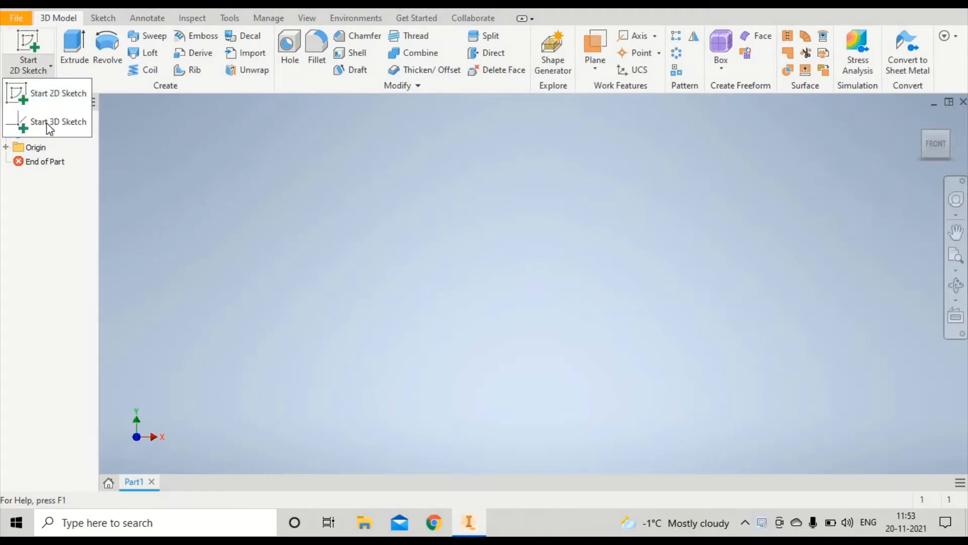
{"action": "left_click", "coordinate": [75, 92]}
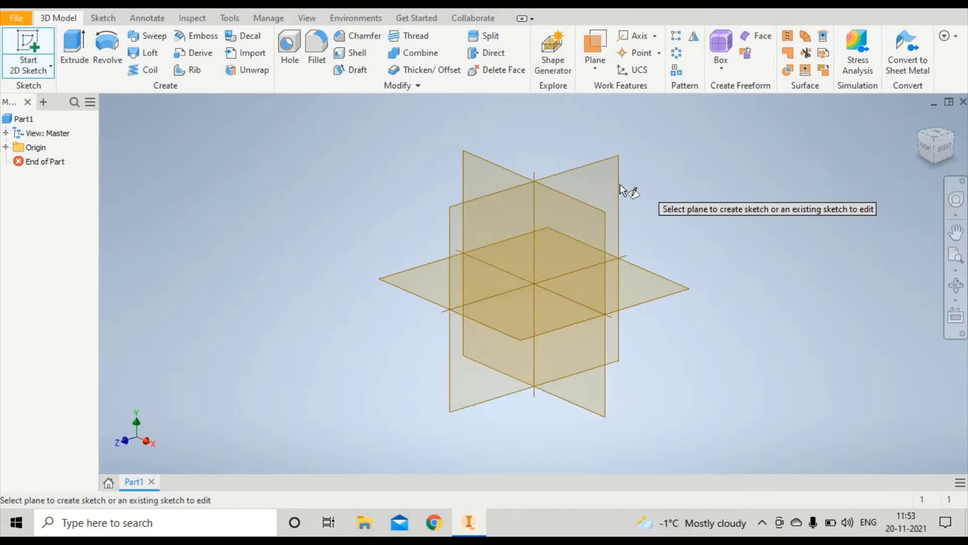
{"action": "left_click", "coordinate": [601, 176]}
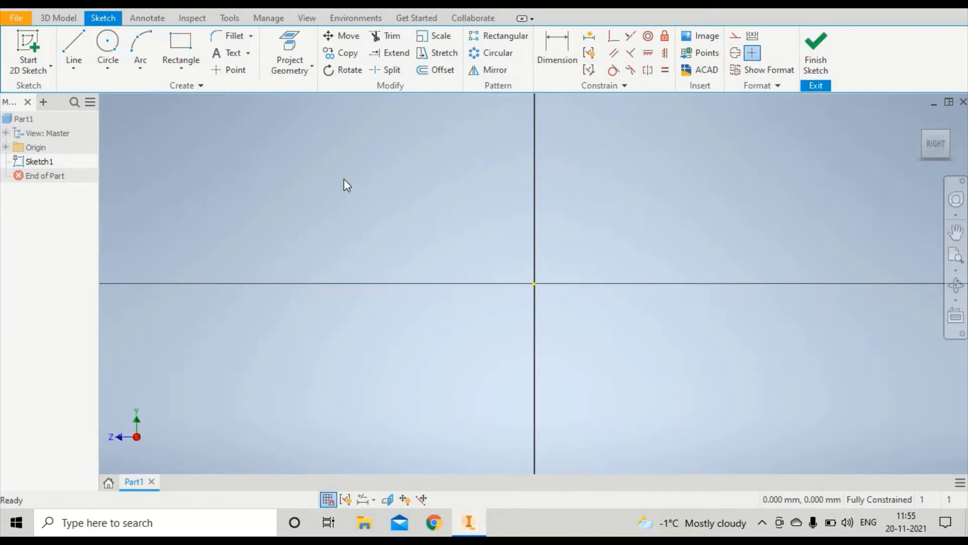
Draw a 25 mm horizontal line across the vertical axis, about 8 mm above the origin
{"action": "left_click", "coordinate": [81, 45]}
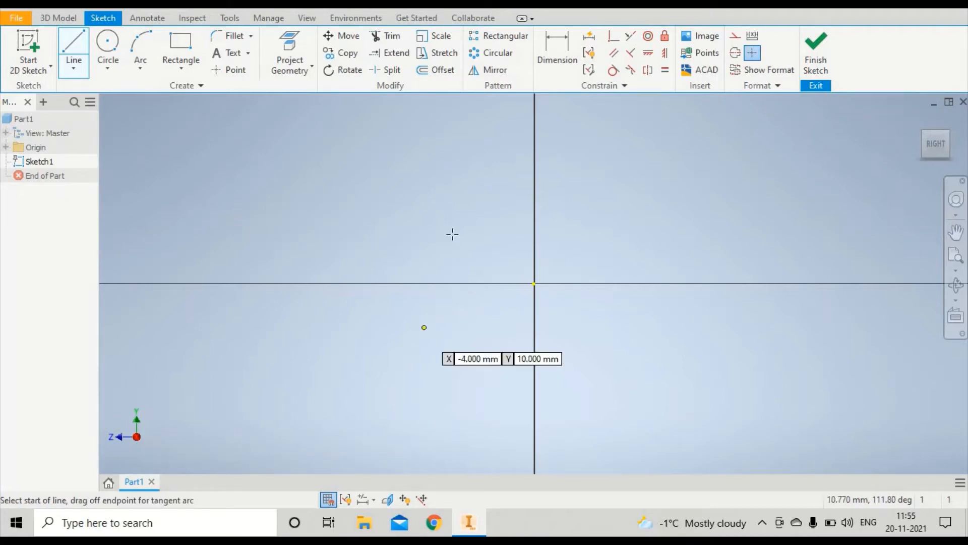
{"action": "left_click", "coordinate": [402, 194]}
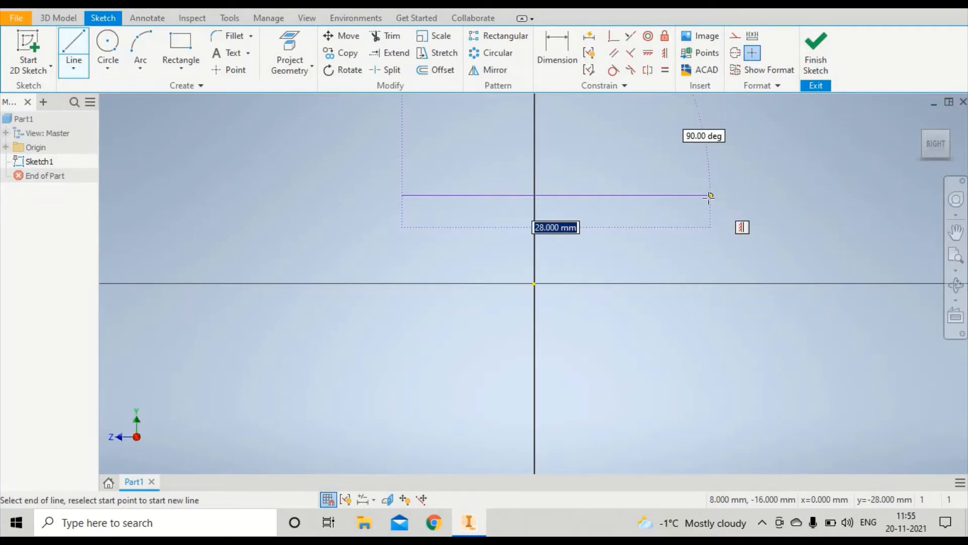
{"action": "type", "text": "25"}
{"action": "key", "text": "Return"}
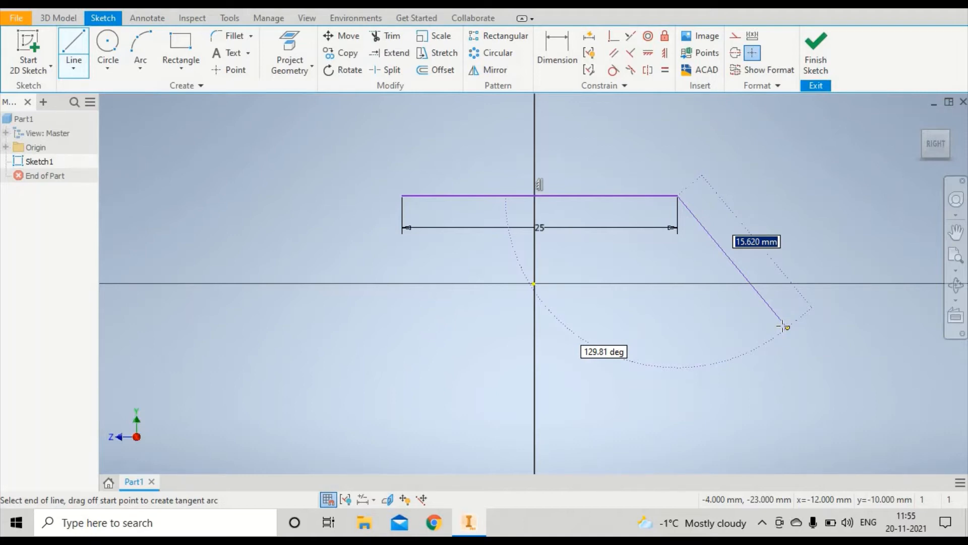
Draw a connected 25 mm line sloping down and outward from the horizontal line's right end at 135 degrees
{"action": "key", "text": "Tab"}
{"action": "type", "text": "1"}
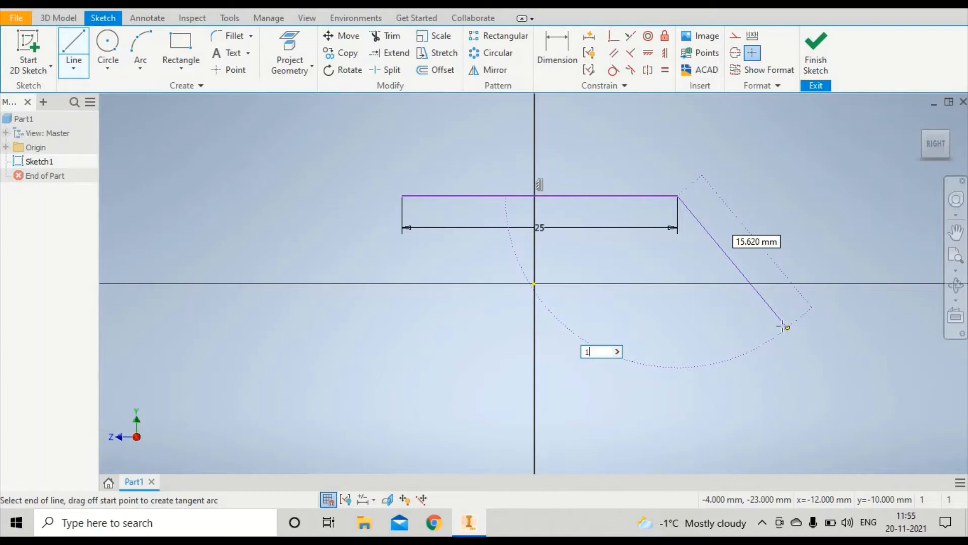
{"action": "type", "text": "35"}
{"action": "key", "text": "Tab"}
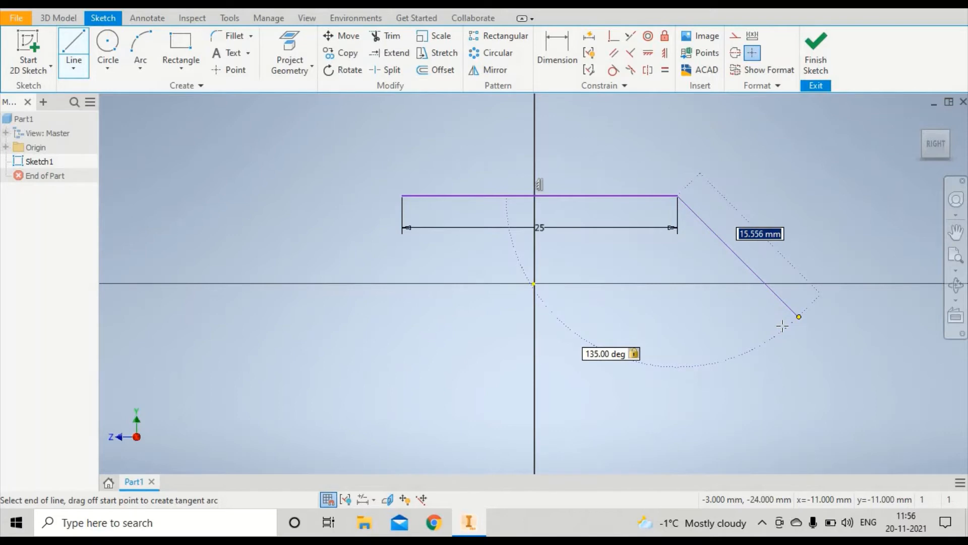
{"action": "type", "text": "25"}
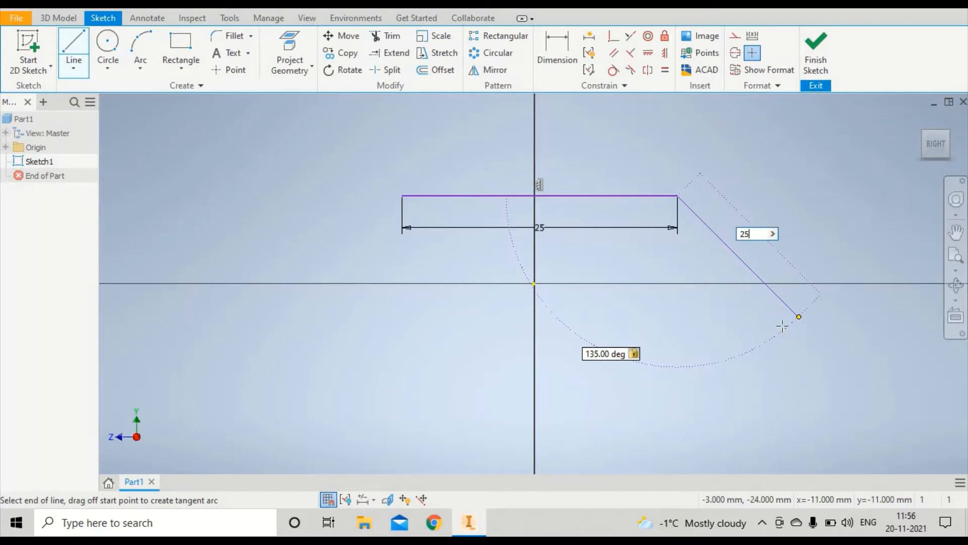
{"action": "type", "text": "mm"}
{"action": "key", "text": "BackSpace"}
{"action": "key", "text": "BackSpace"}
{"action": "key", "text": "Return"}
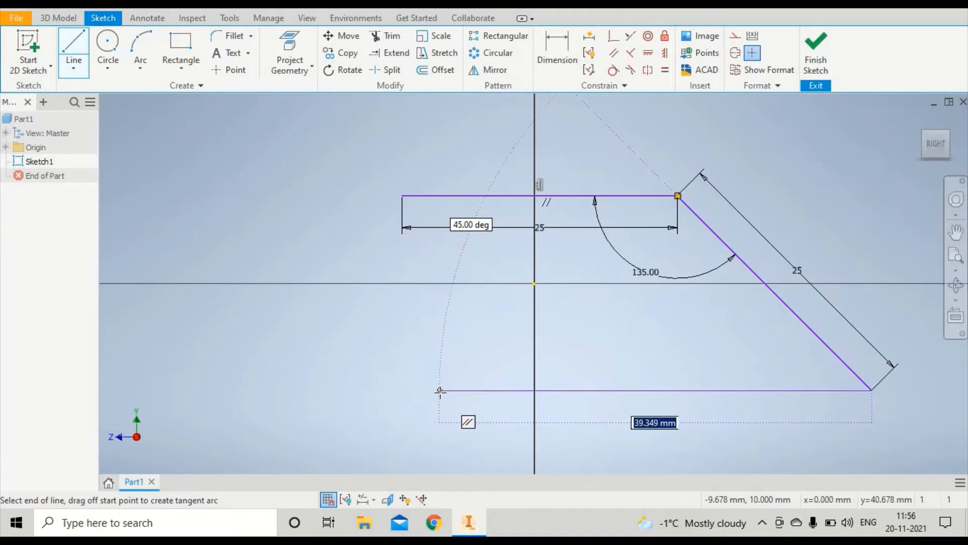
Draw a parallel bottom line about 35 mm long back toward the left and close the four-sided profile at the top line's start
{"action": "left_click", "coordinate": [480, 390]}
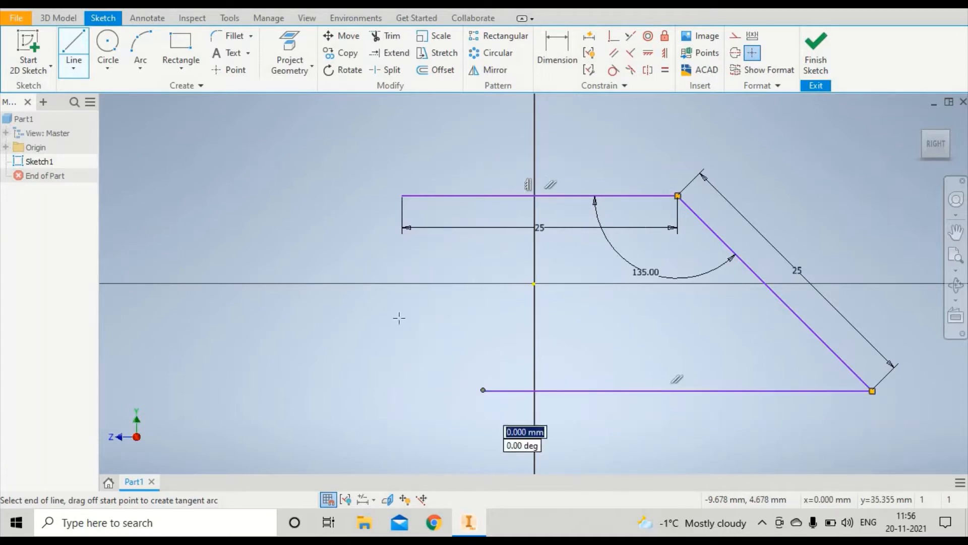
{"action": "left_click", "coordinate": [403, 196]}
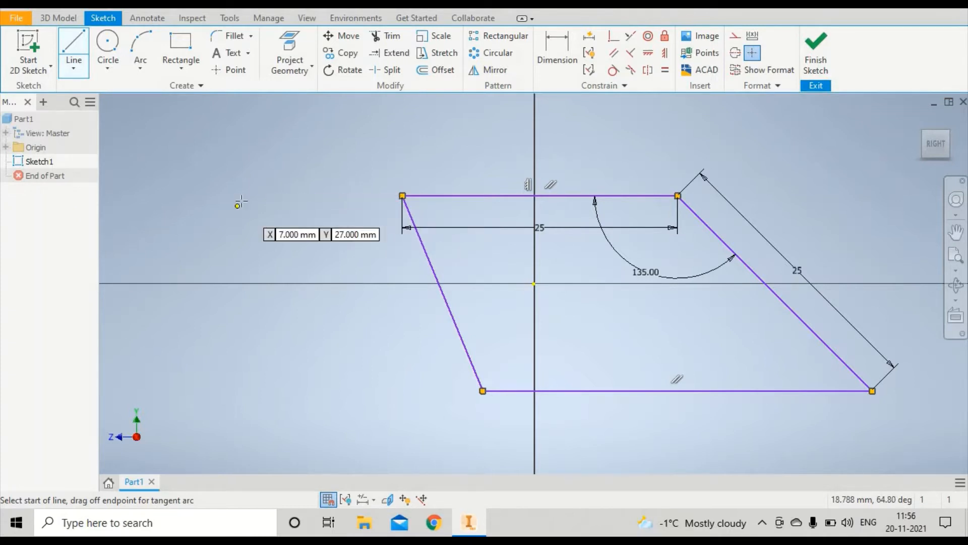
Draw a smaller closed four-sided outline of freehand lines to the left of the dimensioned profile
{"action": "left_click", "coordinate": [292, 144]}
{"action": "left_click", "coordinate": [198, 234]}
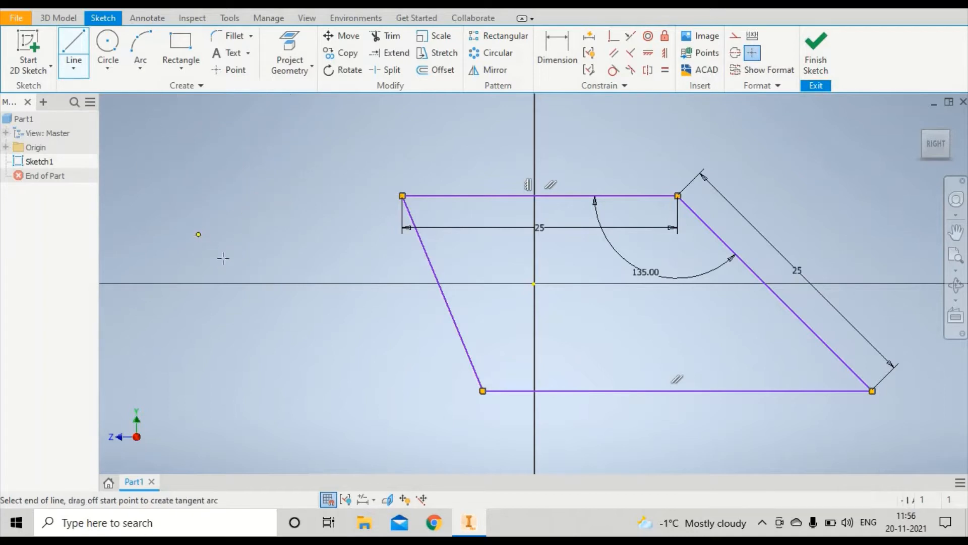
{"action": "left_click", "coordinate": [321, 344]}
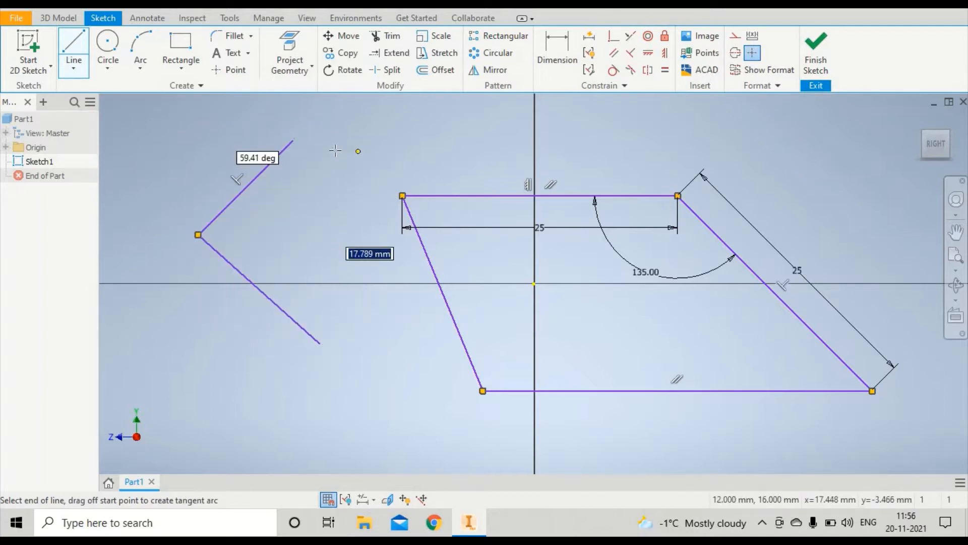
{"action": "left_click", "coordinate": [358, 151]}
{"action": "left_click", "coordinate": [292, 140]}
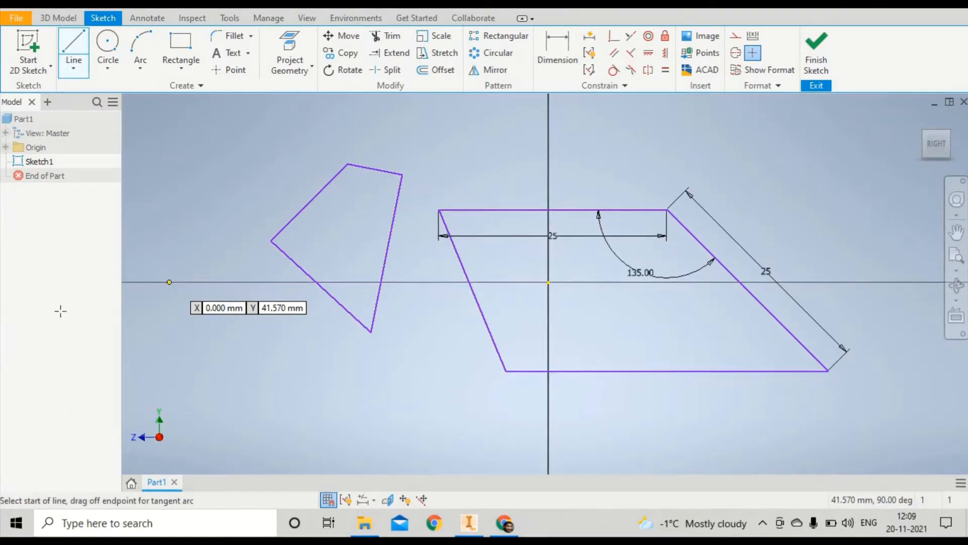
Draw a closed Control Vertex spline using the small quadrilateral's corners, starting and ending at its leftmost corner
{"action": "left_click", "coordinate": [73, 66]}
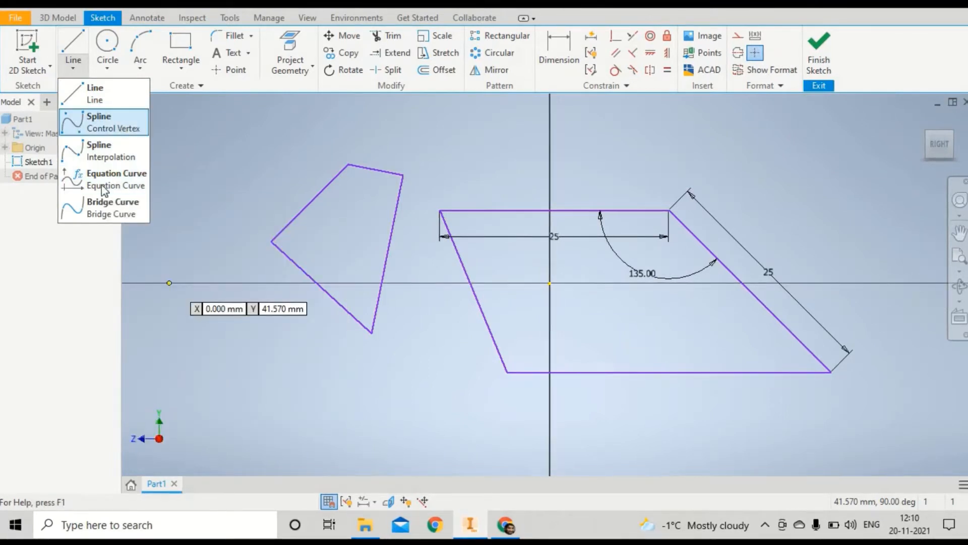
{"action": "left_click", "coordinate": [104, 120]}
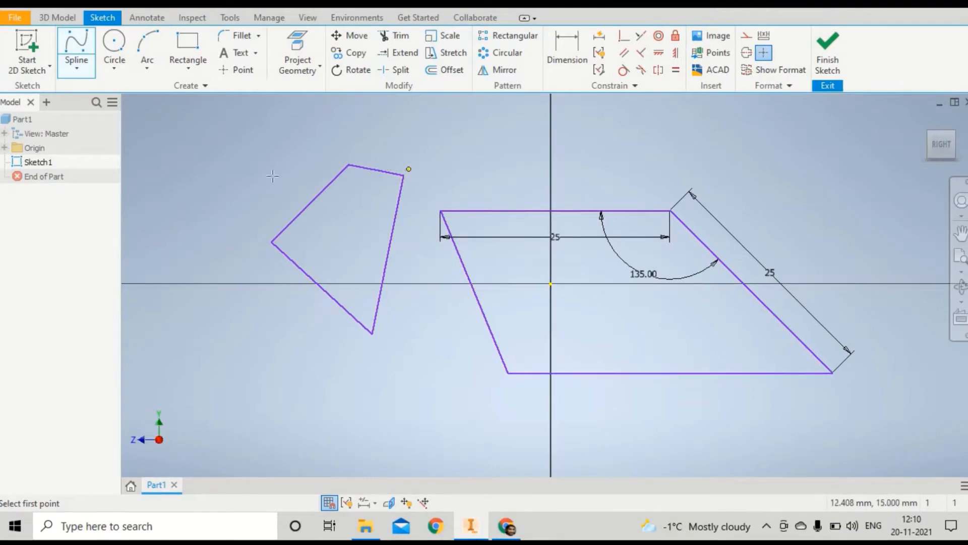
{"action": "left_click", "coordinate": [271, 241]}
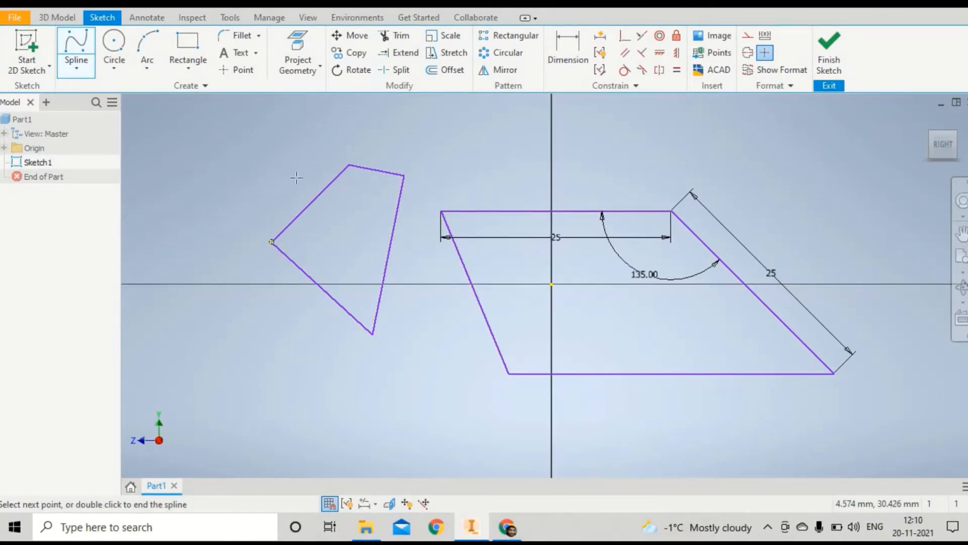
{"action": "left_click", "coordinate": [349, 164]}
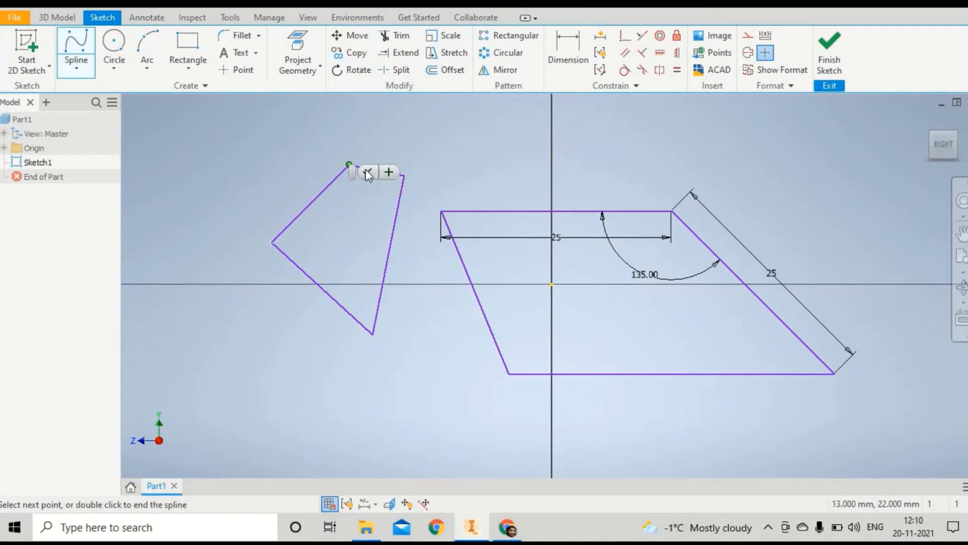
{"action": "left_click", "coordinate": [405, 175]}
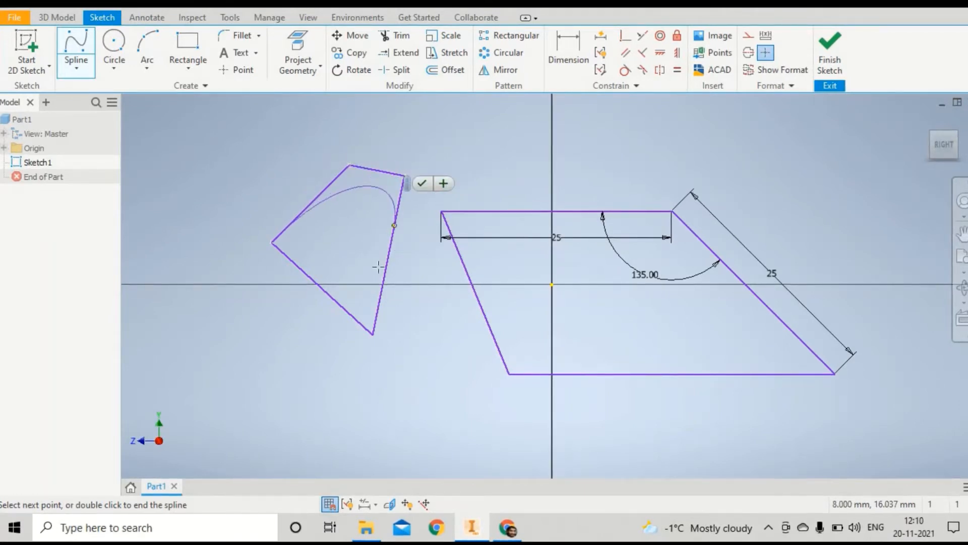
{"action": "left_click", "coordinate": [372, 333]}
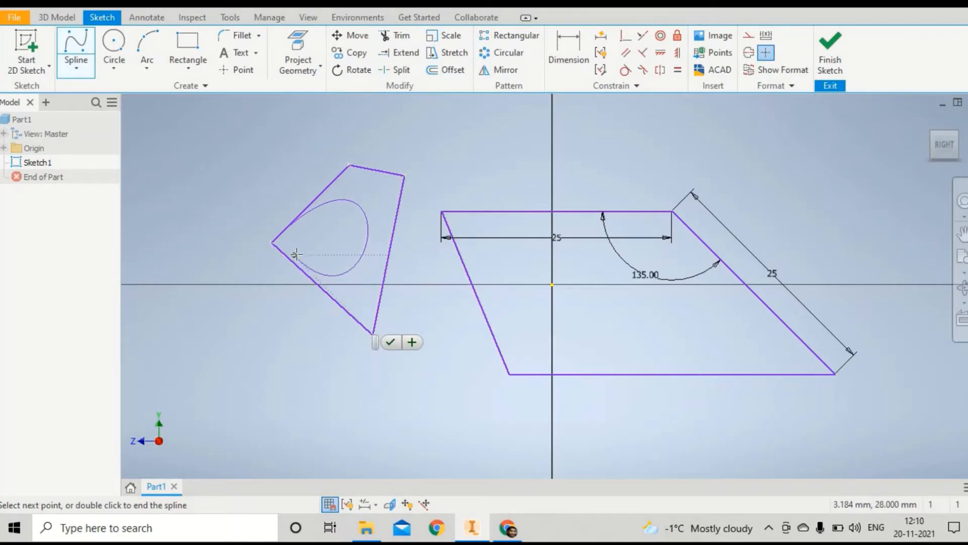
{"action": "double_click", "coordinate": [273, 242]}
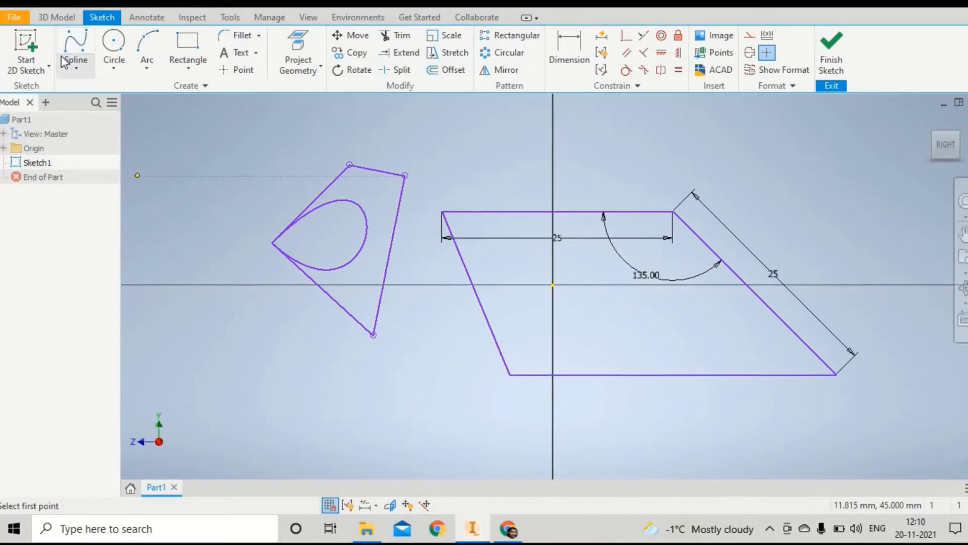
Draw a closed Interpolation spline through the small quadrilateral's four corners, starting and ending at its leftmost corner
{"action": "left_click", "coordinate": [74, 71]}
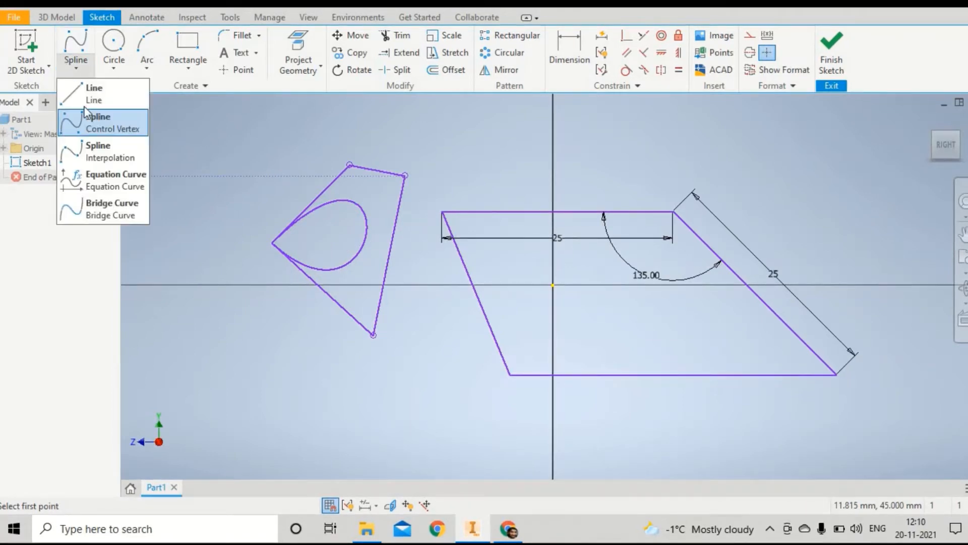
{"action": "left_click", "coordinate": [115, 147]}
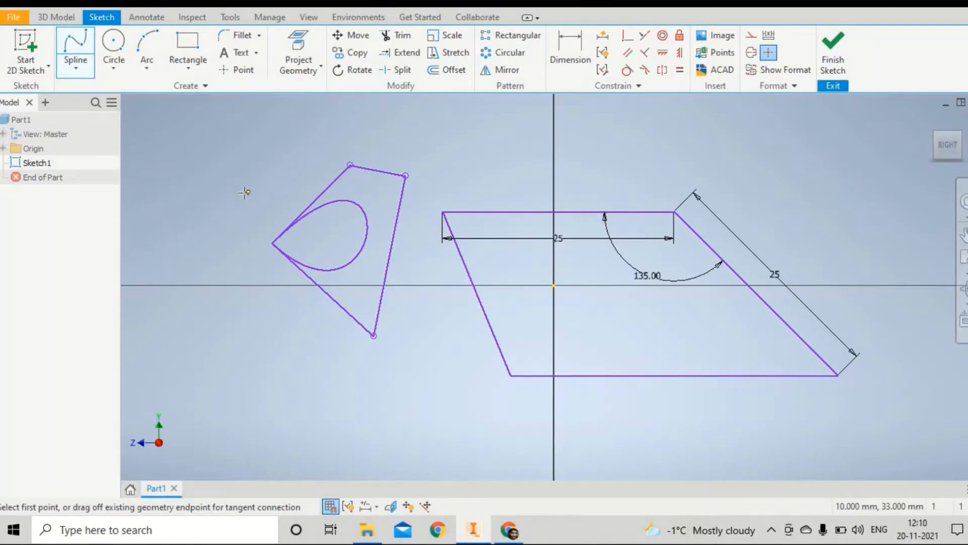
{"action": "left_click", "coordinate": [272, 244]}
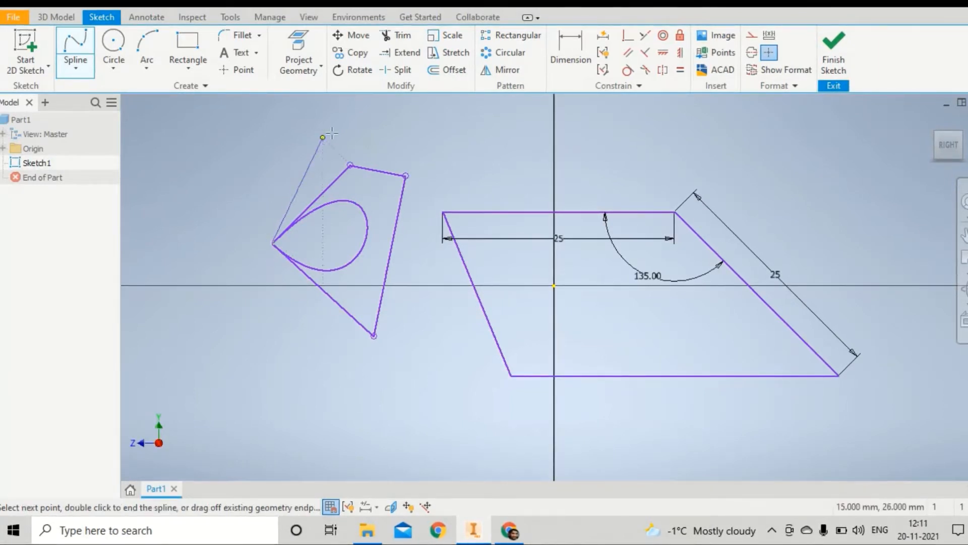
{"action": "left_click", "coordinate": [349, 164]}
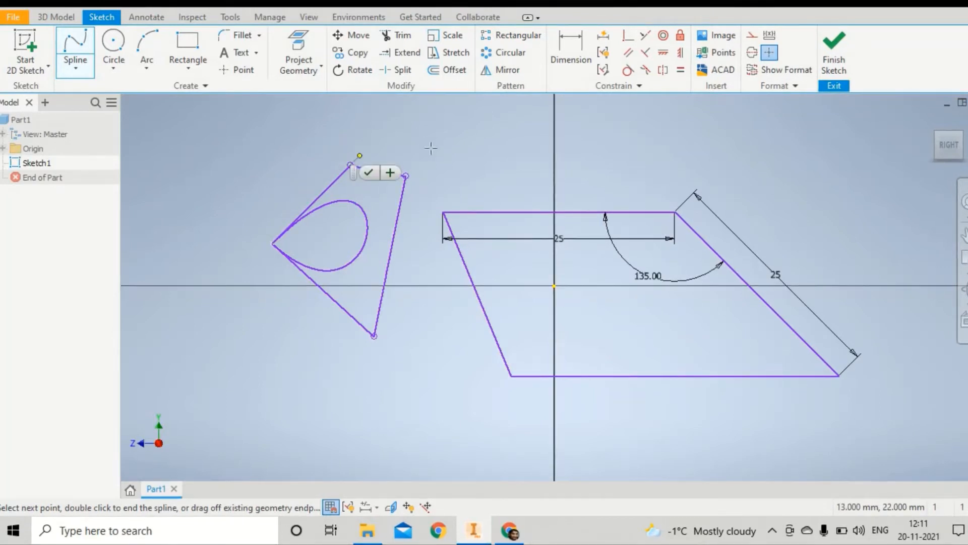
{"action": "left_click", "coordinate": [406, 175]}
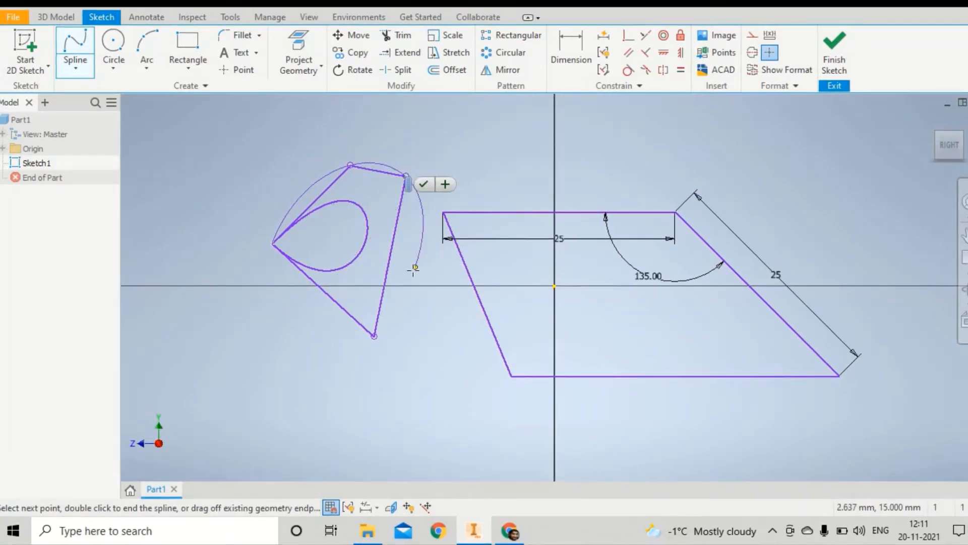
{"action": "left_click", "coordinate": [375, 336]}
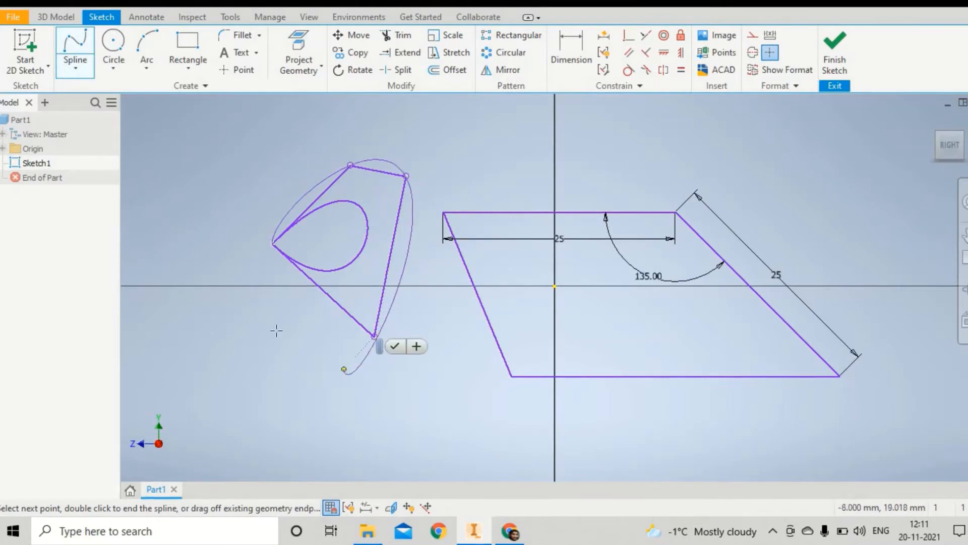
{"action": "left_click", "coordinate": [272, 244]}
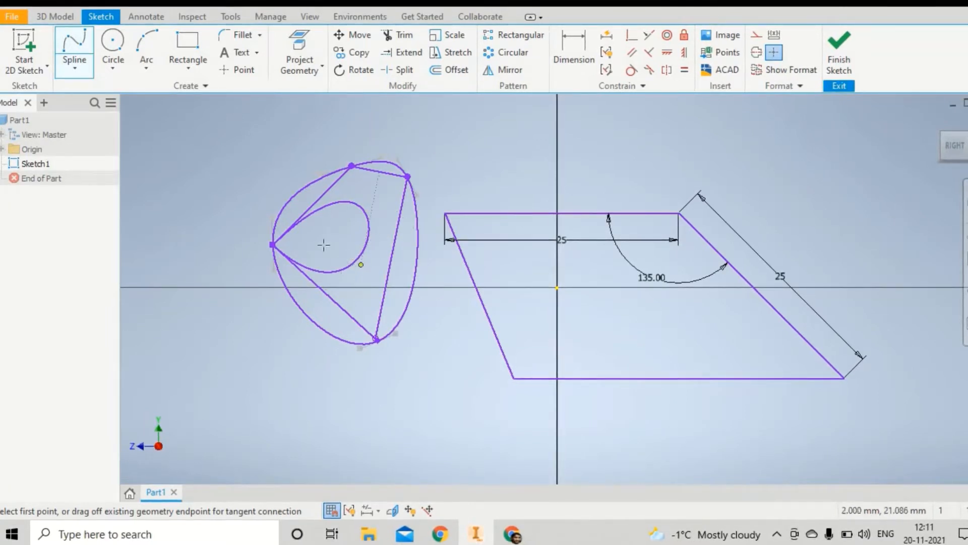
Create a Bridge Curve from the small quadrilateral's lower-left edge to the bottom line of the dimensioned profile
{"action": "left_click", "coordinate": [76, 71]}
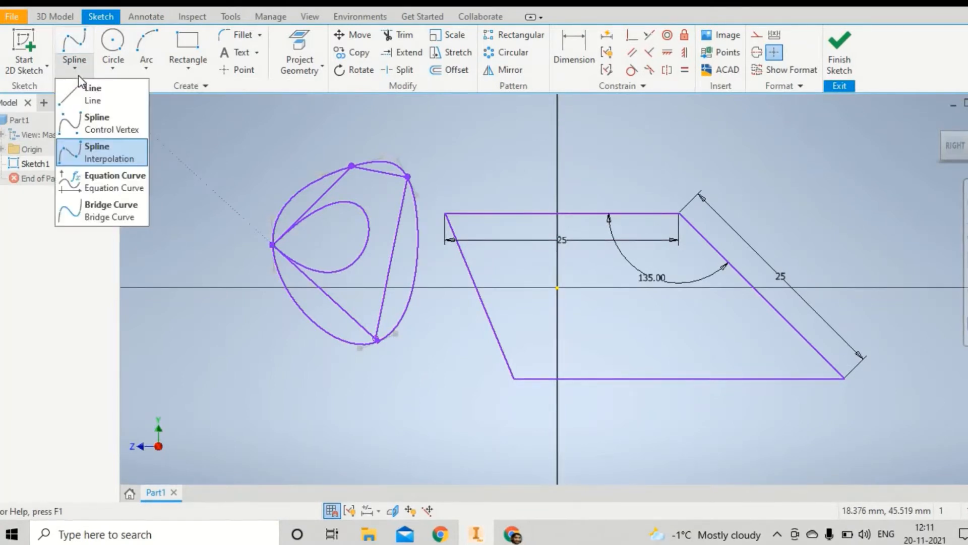
{"action": "left_click", "coordinate": [217, 159]}
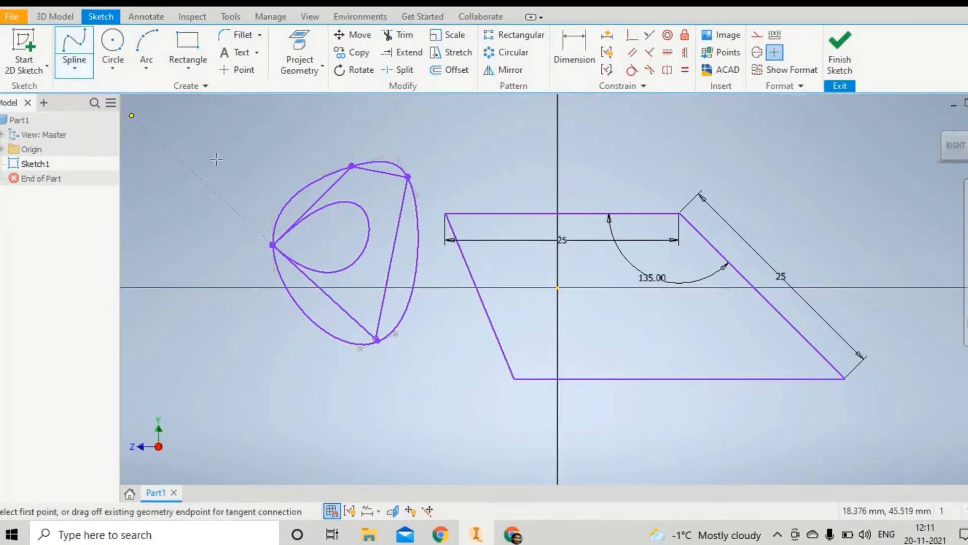
{"action": "left_click", "coordinate": [74, 68]}
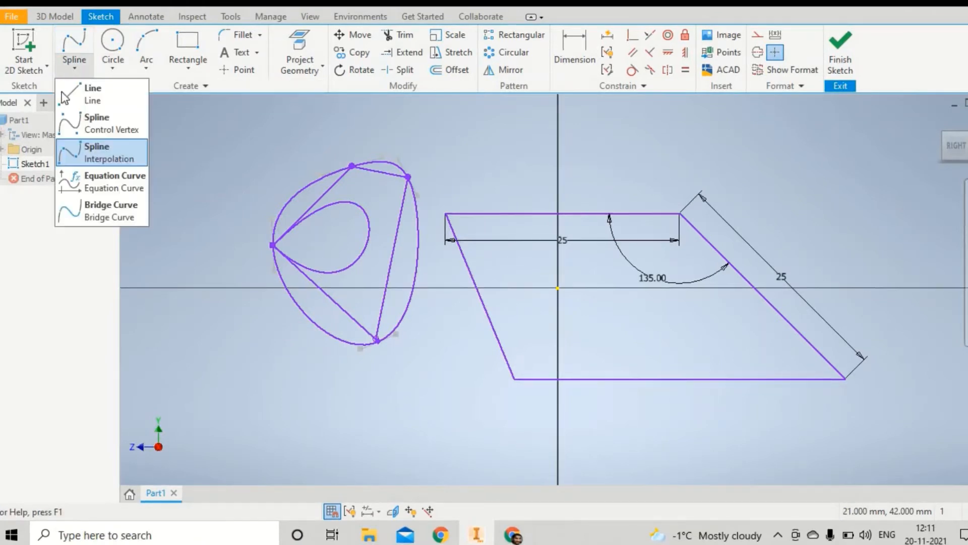
{"action": "left_click", "coordinate": [94, 206]}
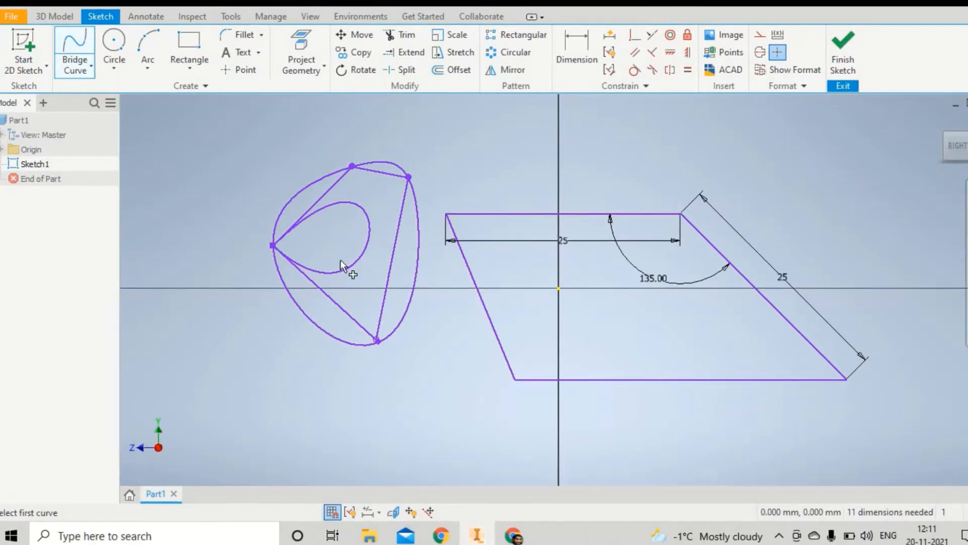
{"action": "left_click", "coordinate": [344, 309]}
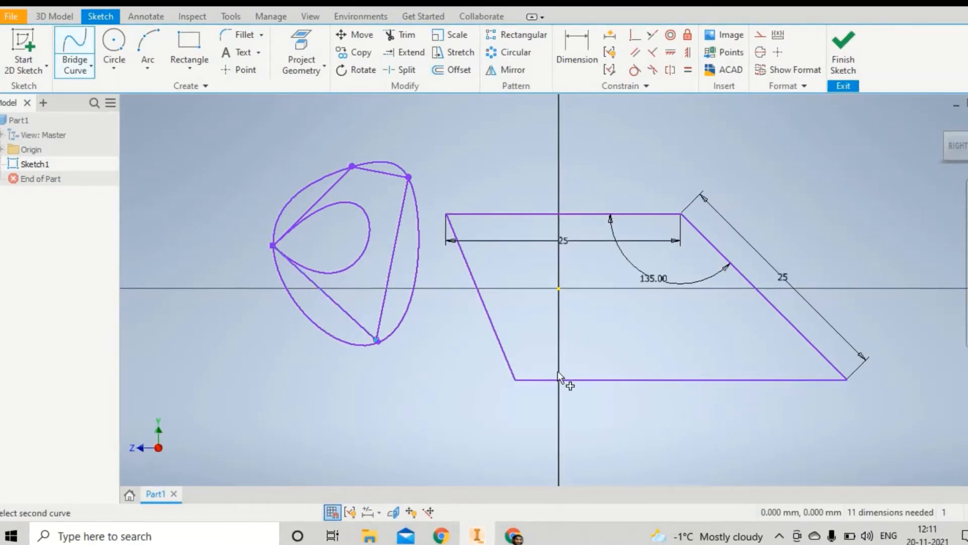
{"action": "left_click", "coordinate": [601, 382]}
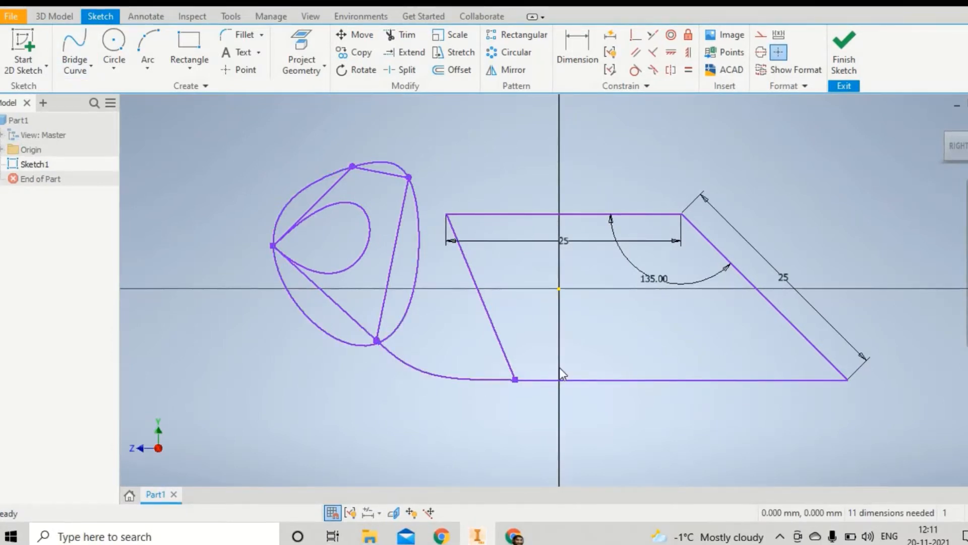
Create a second Bridge Curve from the small quadrilateral's top edge to the slanted left line of the dimensioned profile
{"action": "left_click", "coordinate": [90, 49]}
{"action": "left_click", "coordinate": [377, 171]}
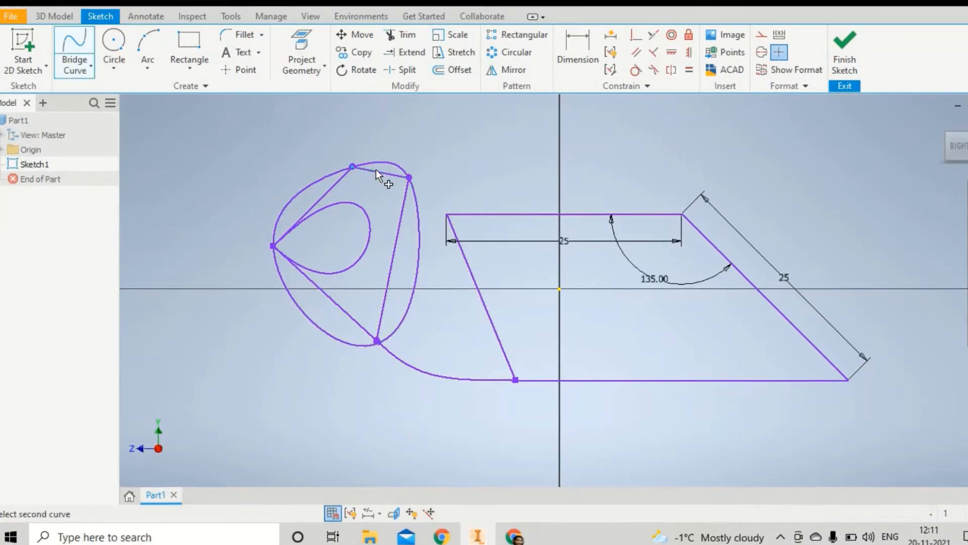
{"action": "left_click", "coordinate": [475, 280]}
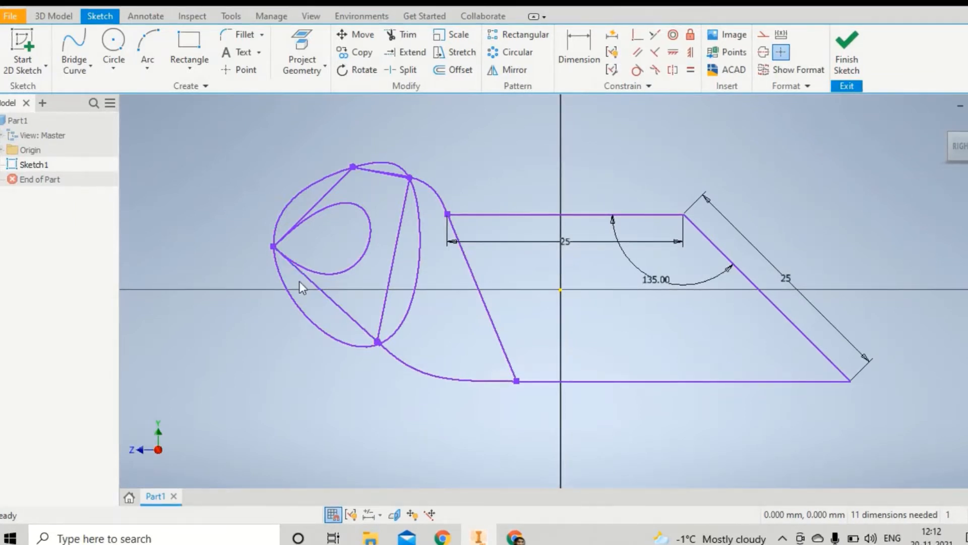
Draw a freehand center point circle below and to the left of the small quadrilateral
{"action": "left_click", "coordinate": [87, 69]}
{"action": "left_click", "coordinate": [85, 87]}
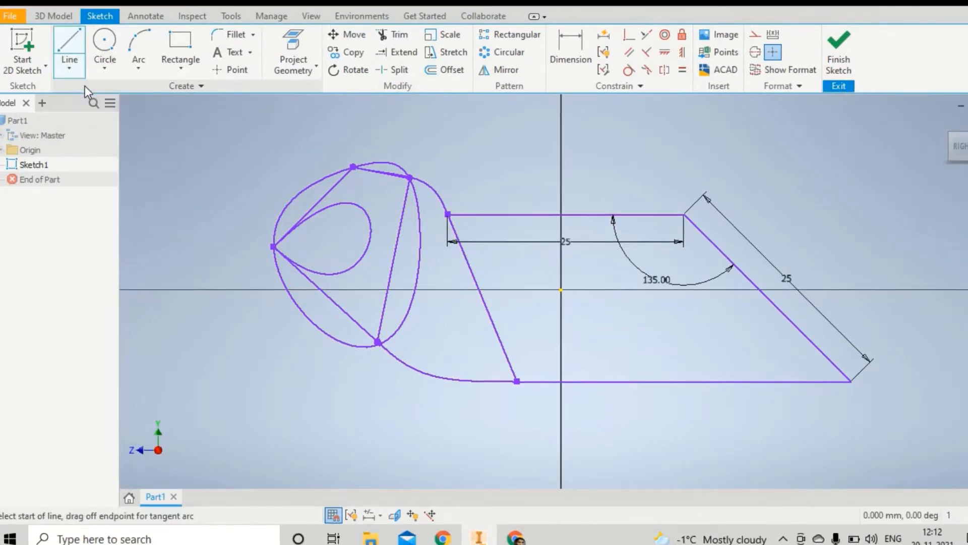
{"action": "left_click", "coordinate": [105, 72]}
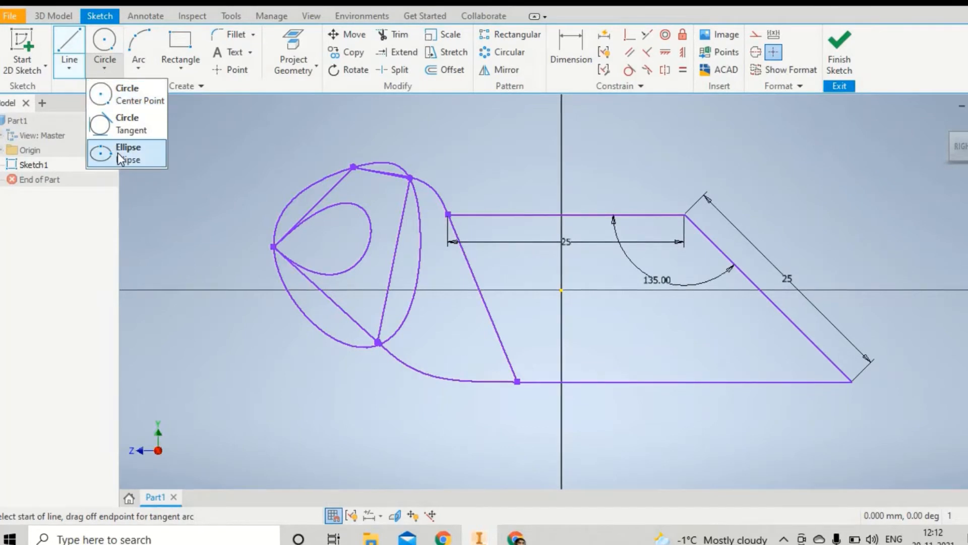
{"action": "left_click", "coordinate": [132, 93]}
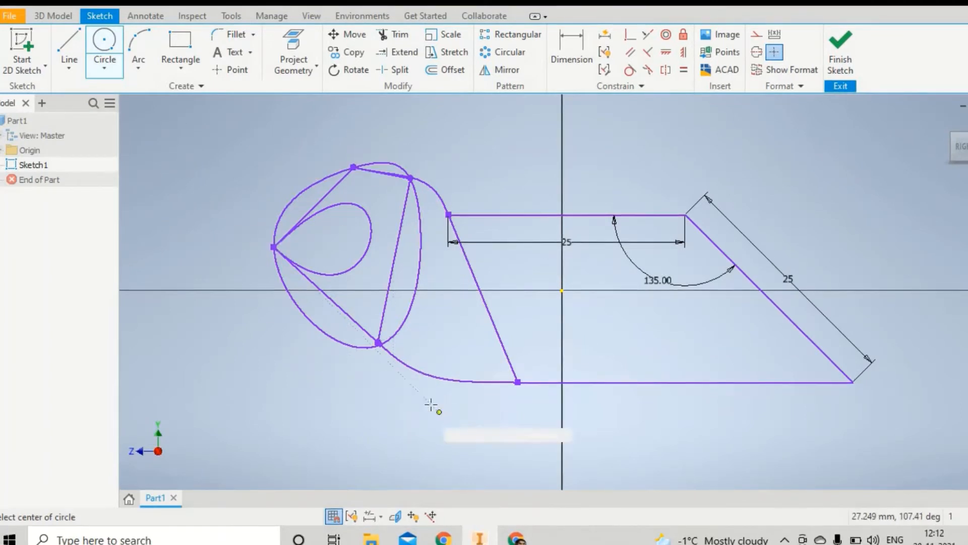
{"action": "left_click", "coordinate": [246, 395]}
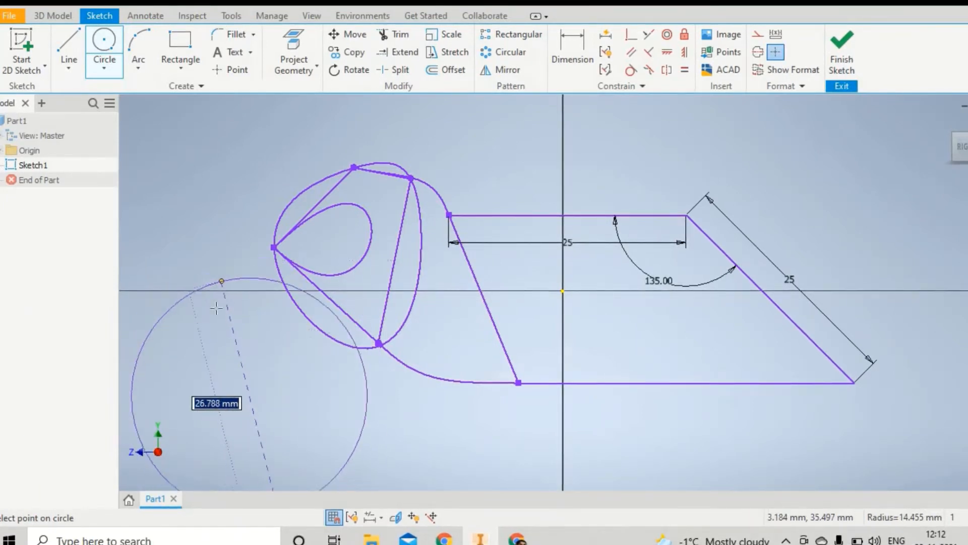
{"action": "left_click", "coordinate": [222, 326]}
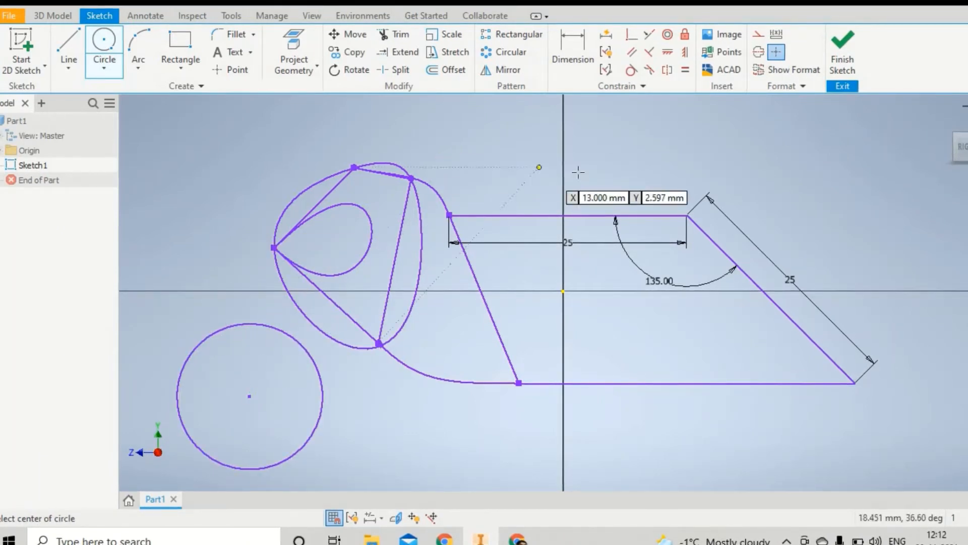
Draw a 20 mm diameter center point circle above and to the left of the small quadrilateral
{"action": "left_click", "coordinate": [194, 173]}
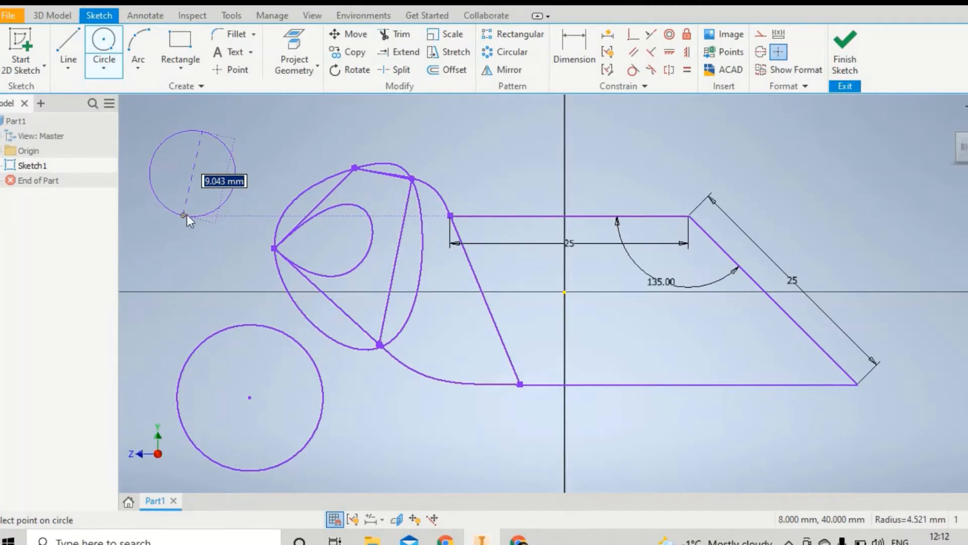
{"action": "type", "text": "20"}
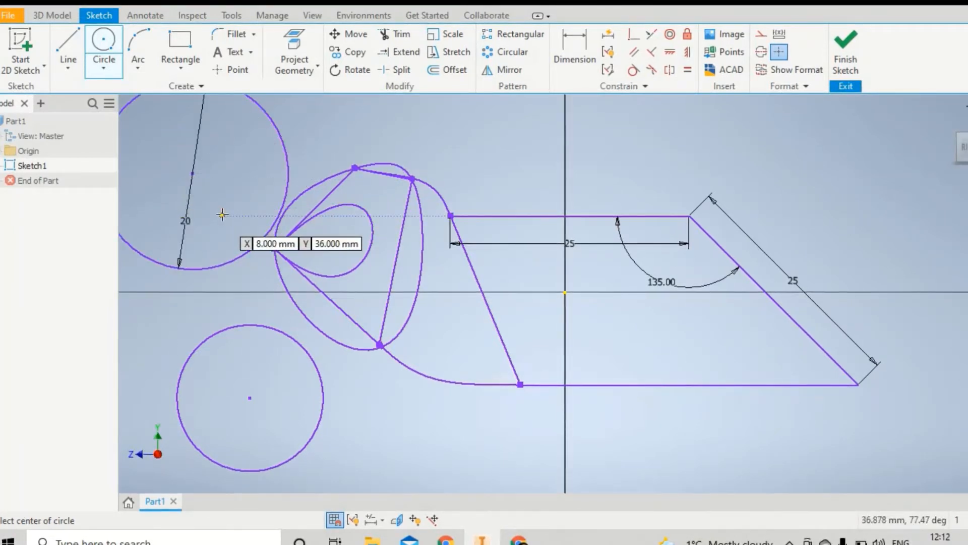
{"action": "scroll", "coordinate": [222, 214], "scroll_direction": "up", "scroll_amount": 2}
{"action": "scroll", "coordinate": [222, 215], "scroll_direction": "down", "scroll_amount": 5}
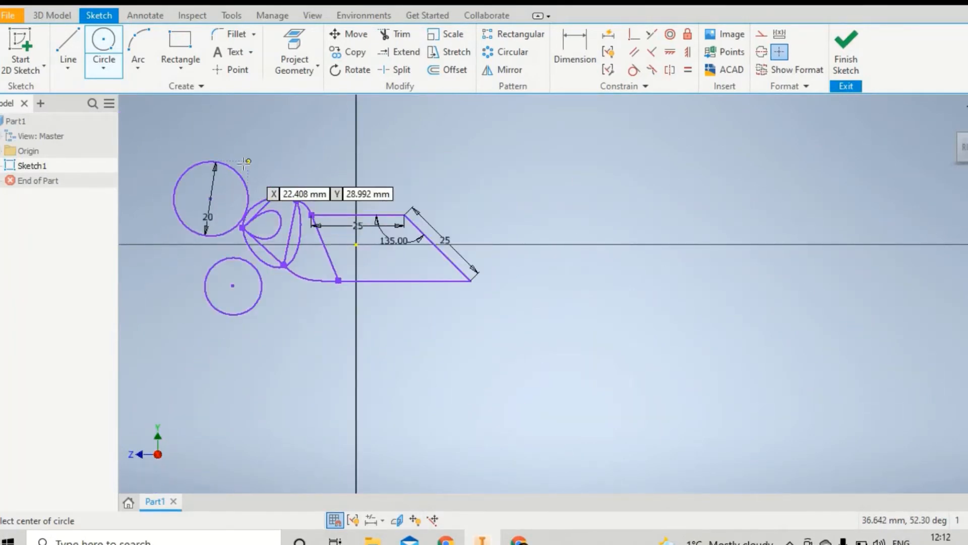
{"action": "scroll", "coordinate": [216, 166], "scroll_direction": "up", "scroll_amount": 5}
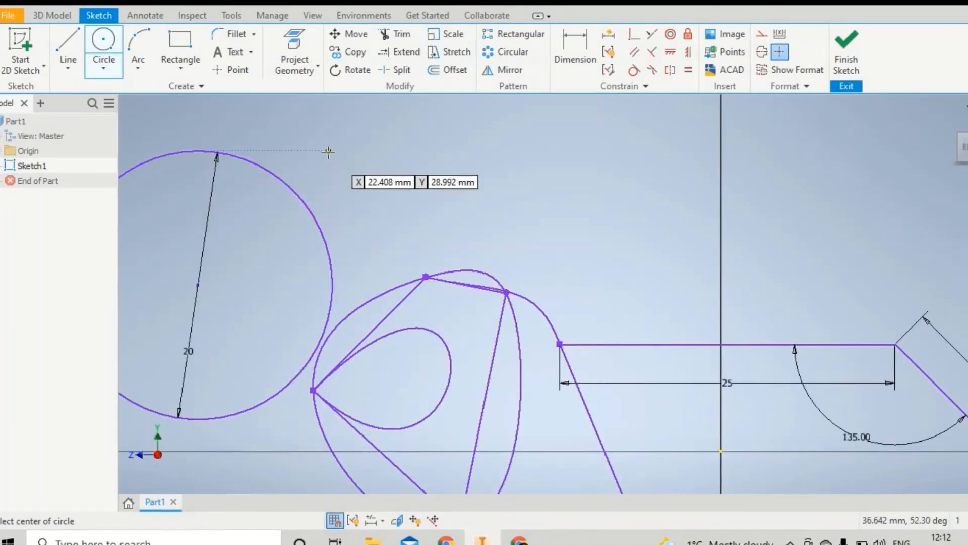
{"action": "scroll", "coordinate": [327, 152], "scroll_direction": "down", "scroll_amount": 4}
{"action": "scroll", "coordinate": [330, 151], "scroll_direction": "up", "scroll_amount": 2}
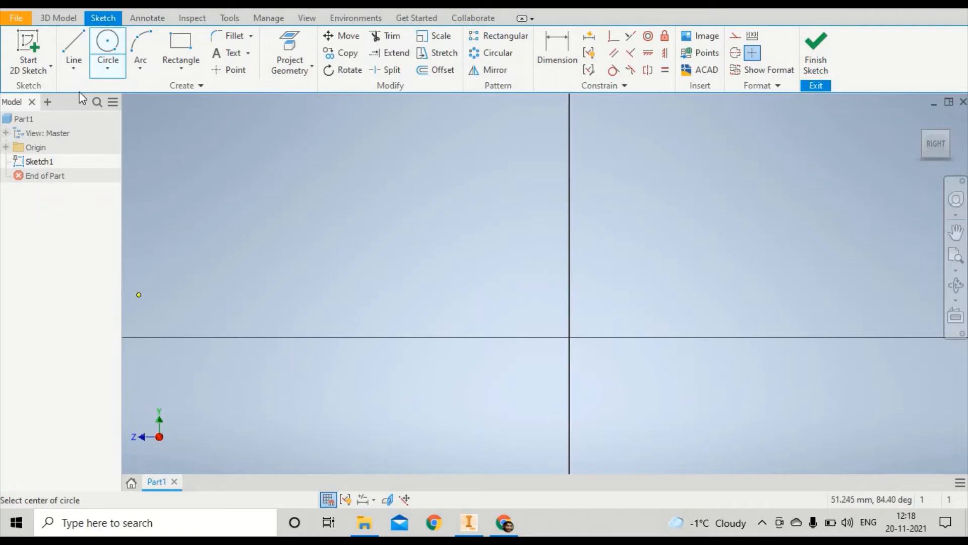
Draw a 28 mm diameter center point circle centered above the horizontal axis and to the left of the vertical axis
{"action": "left_click", "coordinate": [105, 64]}
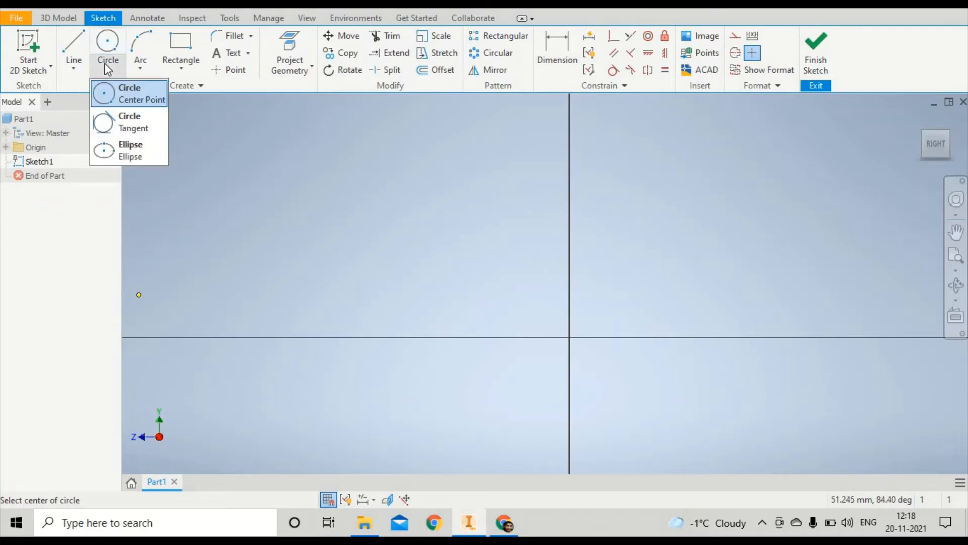
{"action": "left_click", "coordinate": [129, 93]}
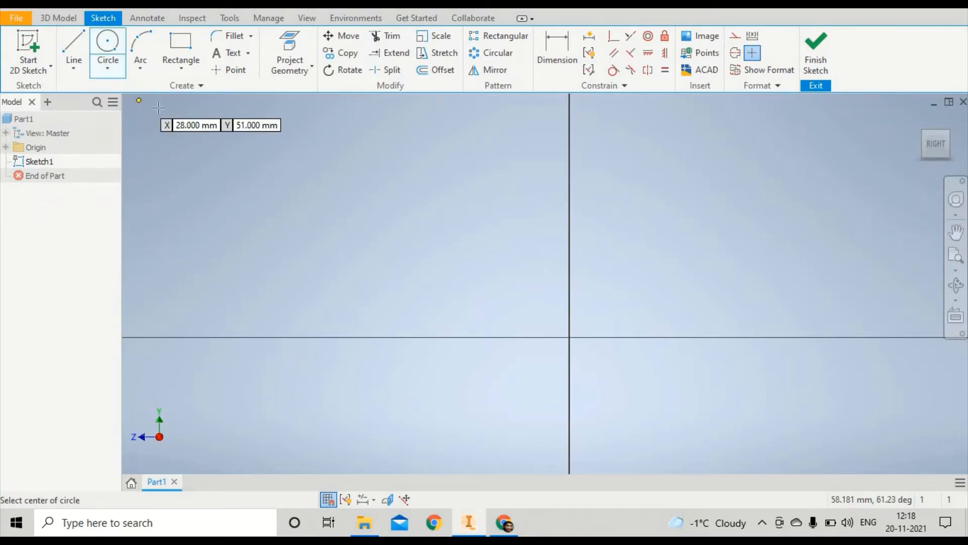
{"action": "left_click", "coordinate": [480, 236]}
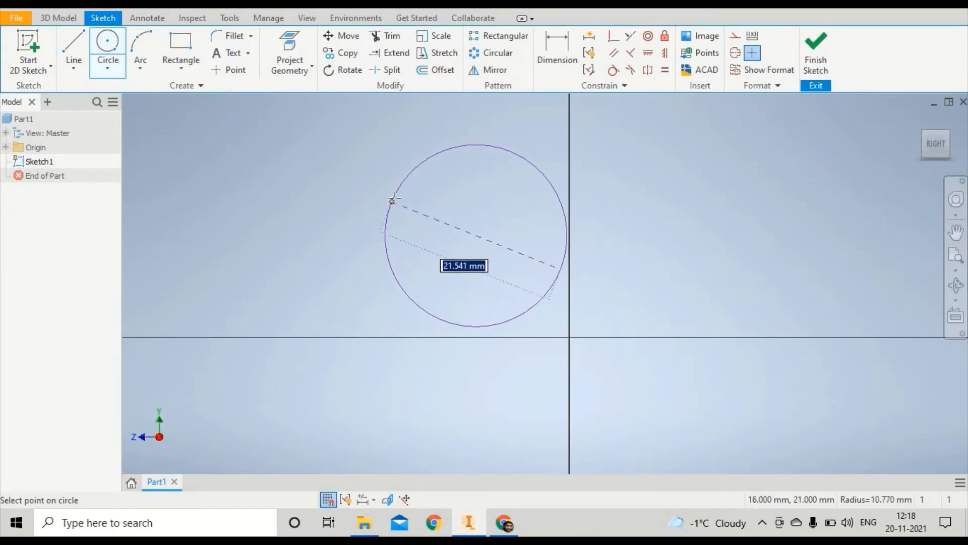
{"action": "type", "text": "28"}
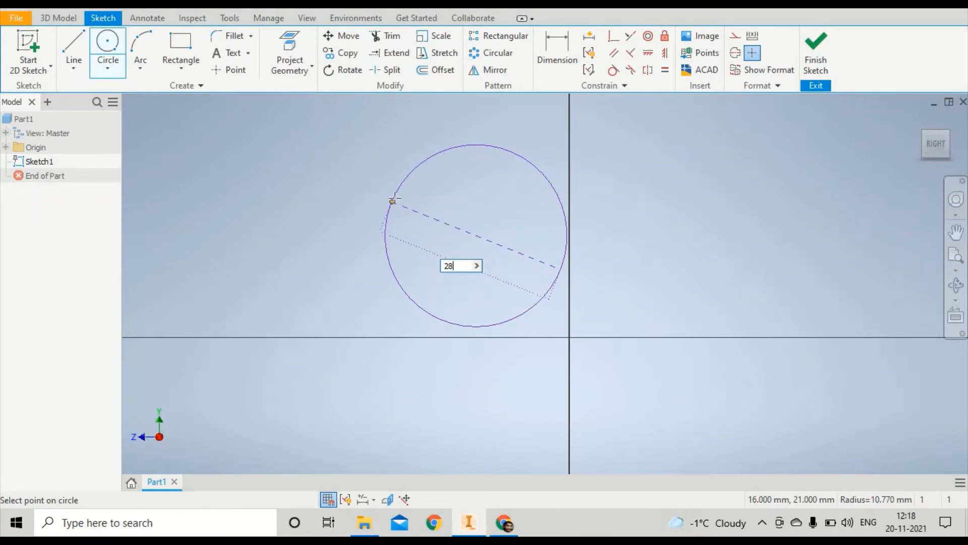
{"action": "key", "text": "Return"}
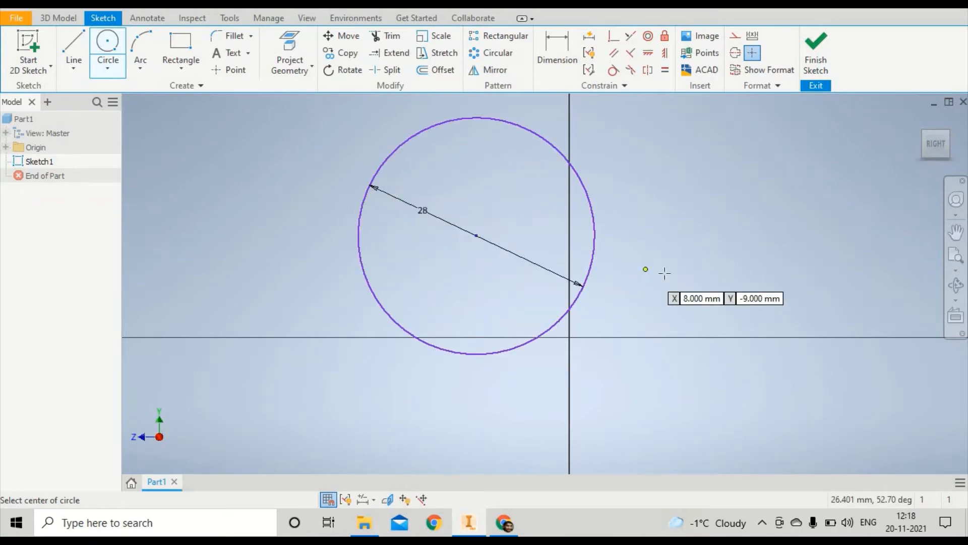
Draw a second center point circle to the right of the vertical axis, about 22 mm in diameter, and dimension its diameter to 25 mm
{"action": "left_click", "coordinate": [713, 252]}
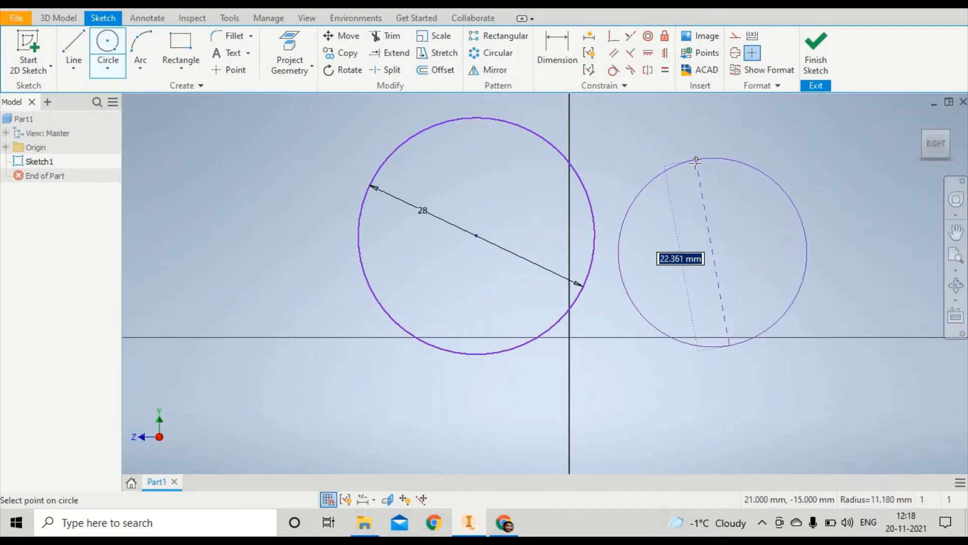
{"action": "left_click", "coordinate": [696, 160]}
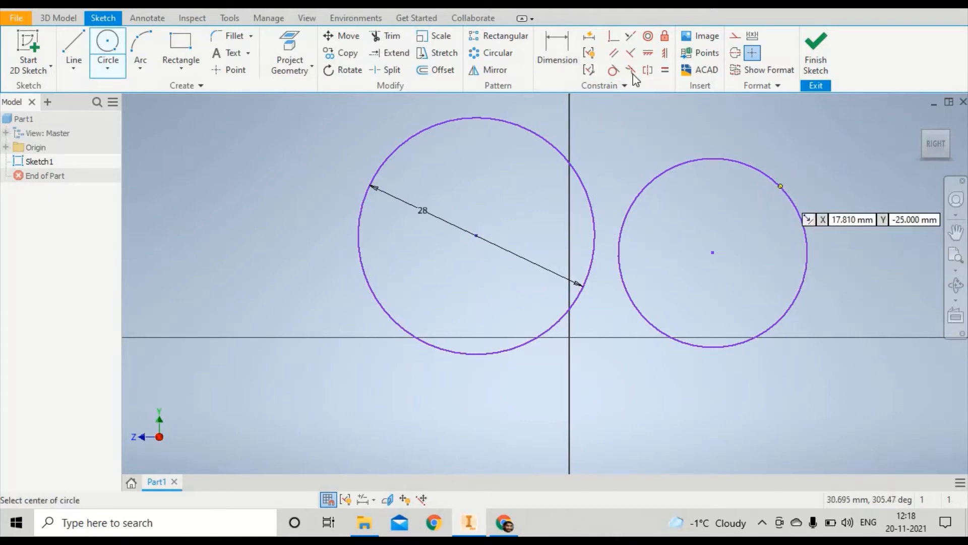
{"action": "left_click", "coordinate": [569, 67]}
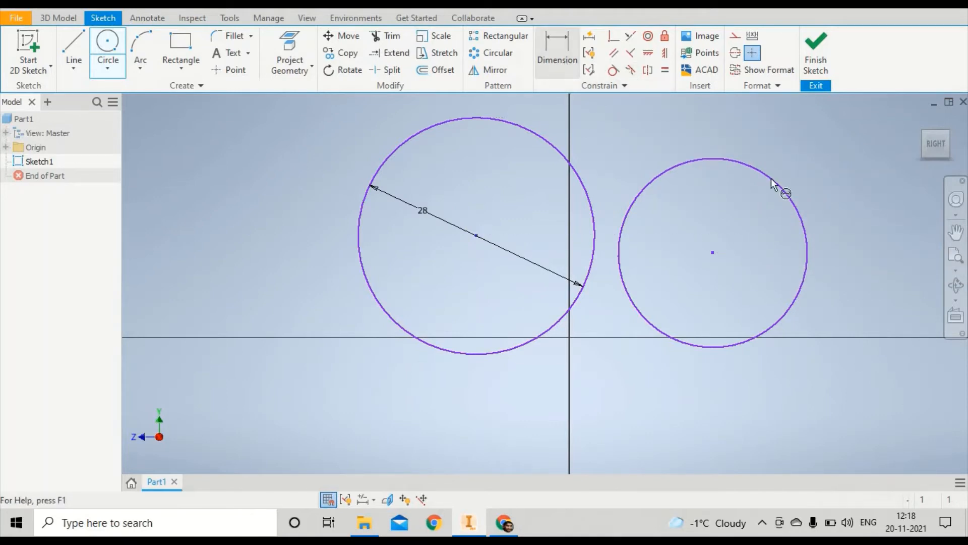
{"action": "left_click", "coordinate": [801, 187]}
{"action": "left_click", "coordinate": [825, 174]}
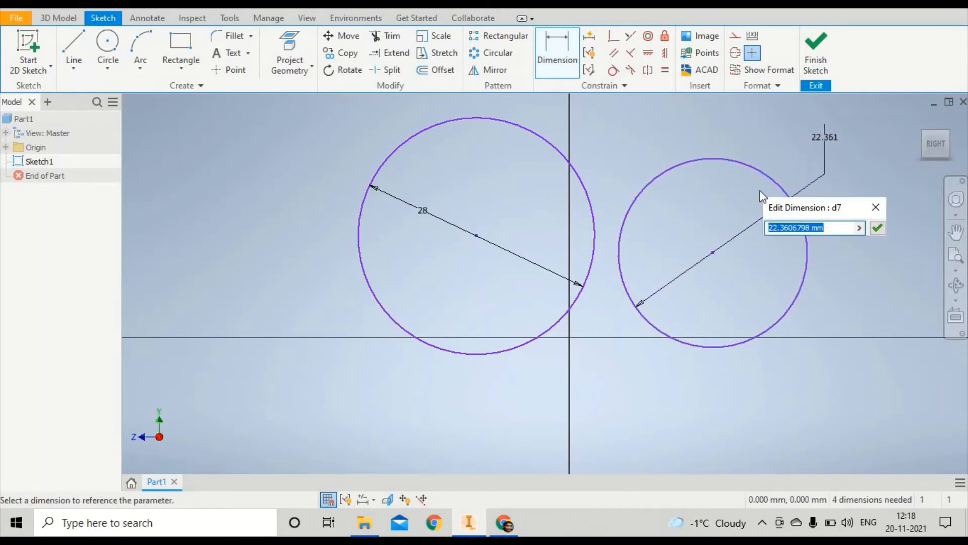
{"action": "type", "text": "25"}
{"action": "key", "text": "Return"}
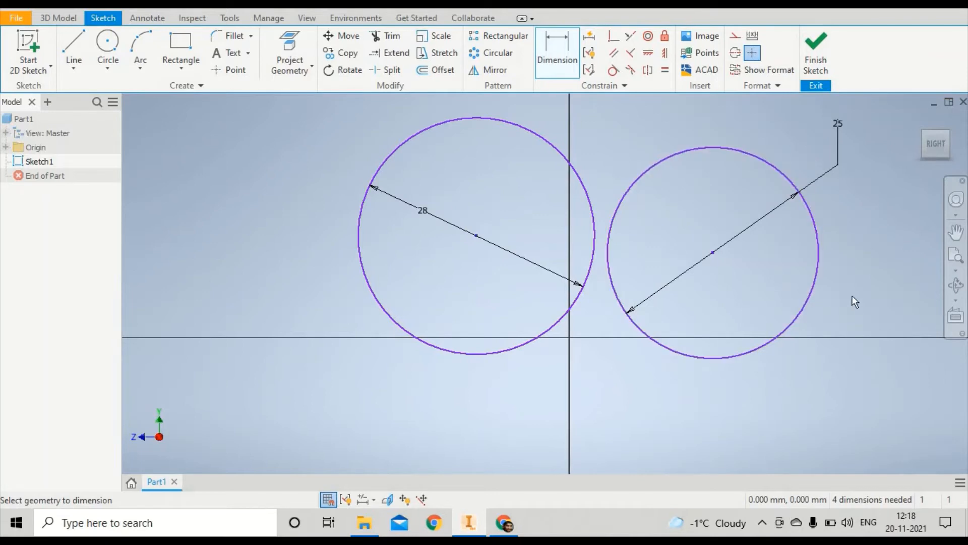
{"action": "right_click", "coordinate": [774, 273]}
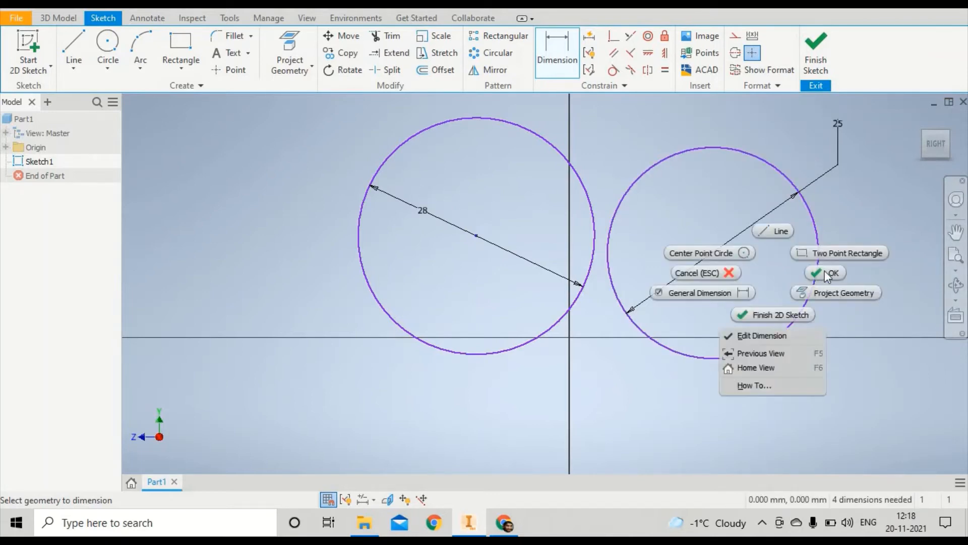
{"action": "left_click", "coordinate": [830, 272]}
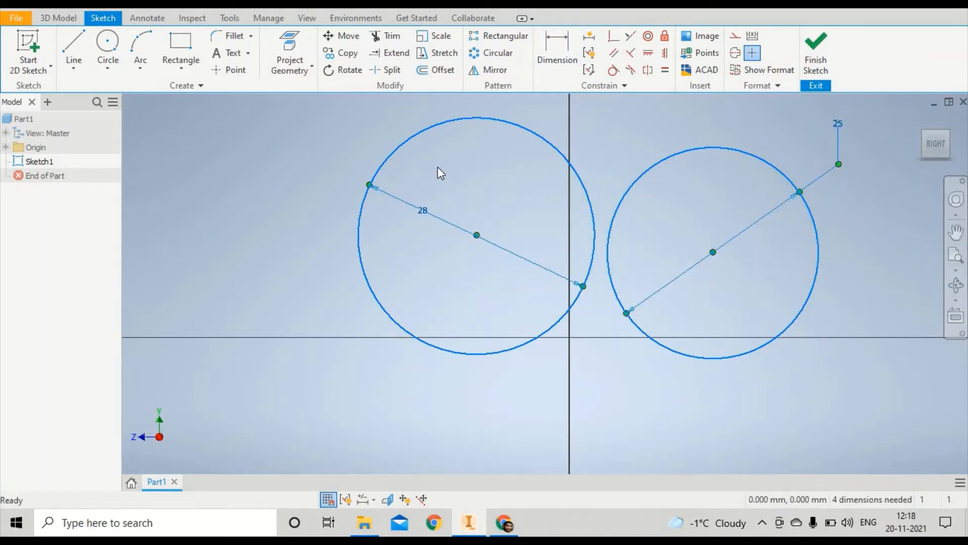
Delete both dimensioned circles from the sketch
{"action": "key", "text": "Delete"}
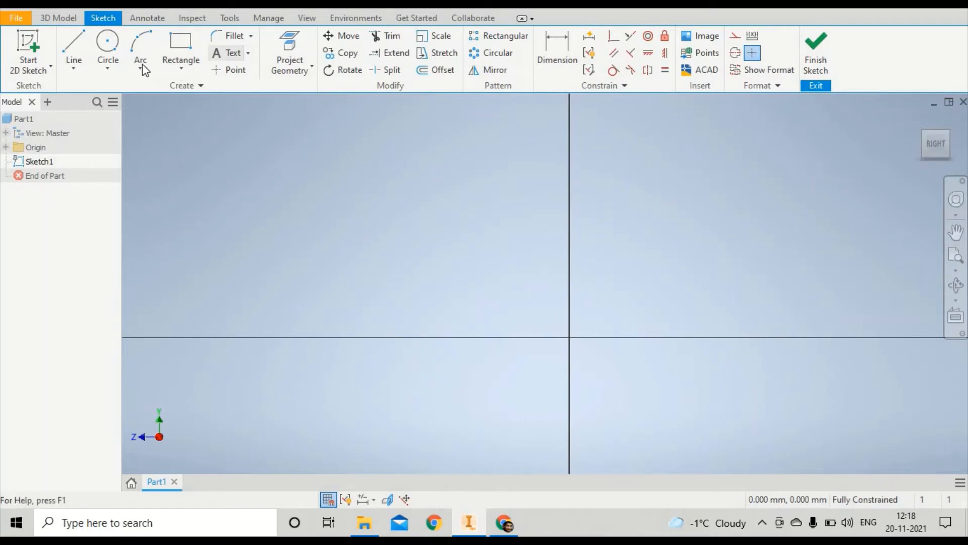
{"action": "left_click", "coordinate": [108, 65]}
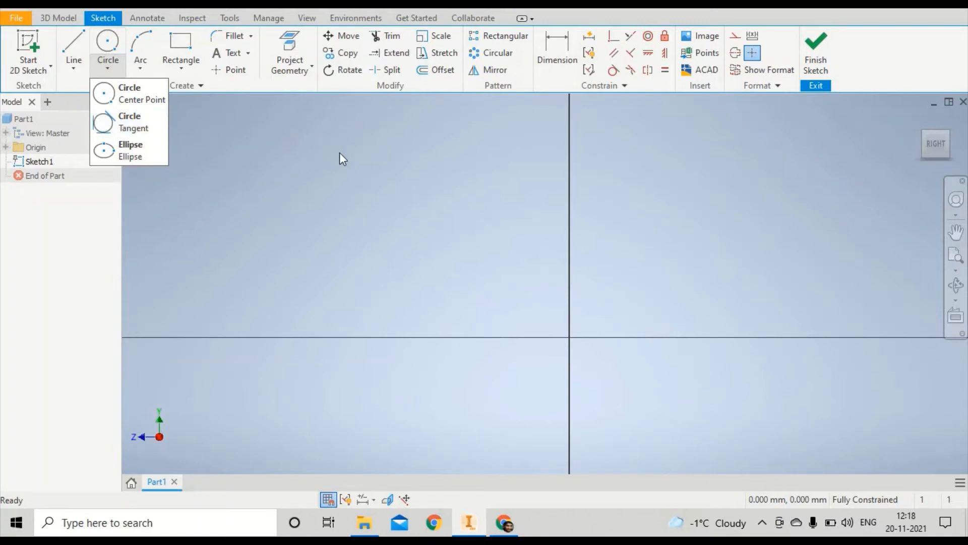
{"action": "left_click", "coordinate": [340, 152]}
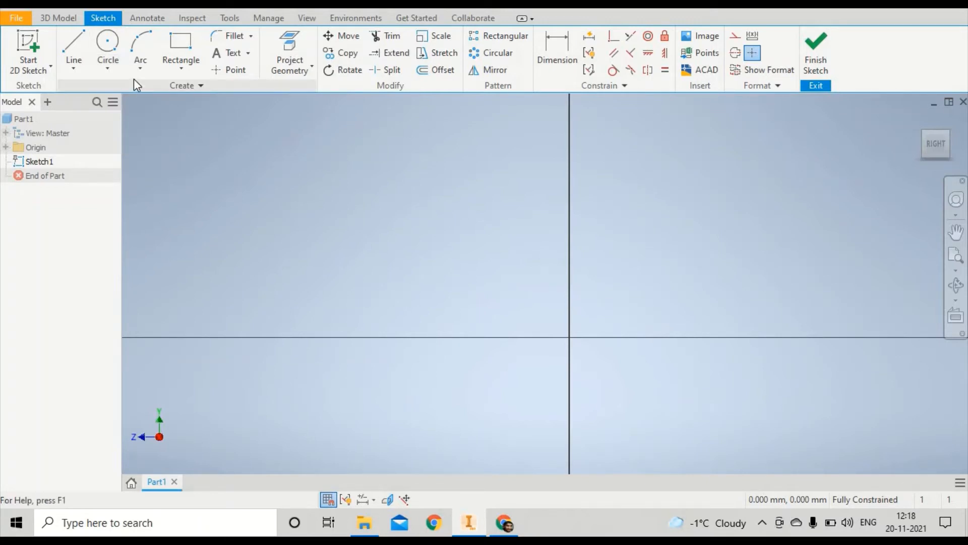
{"action": "left_click", "coordinate": [107, 66]}
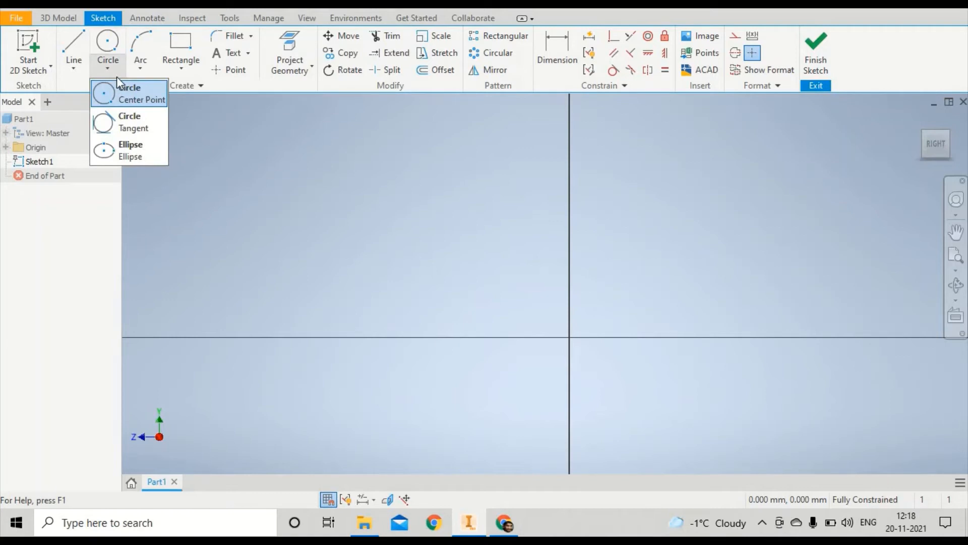
Draw a large closed freehand triangle across the axes with the Line tool, its left side about 41 mm long
{"action": "left_click", "coordinate": [73, 65]}
{"action": "left_click", "coordinate": [99, 96]}
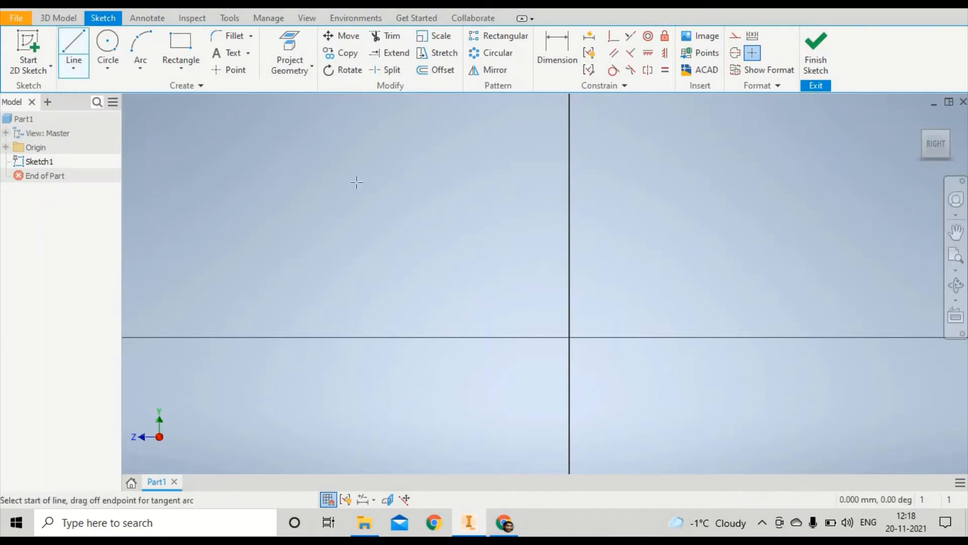
{"action": "left_click", "coordinate": [410, 141]}
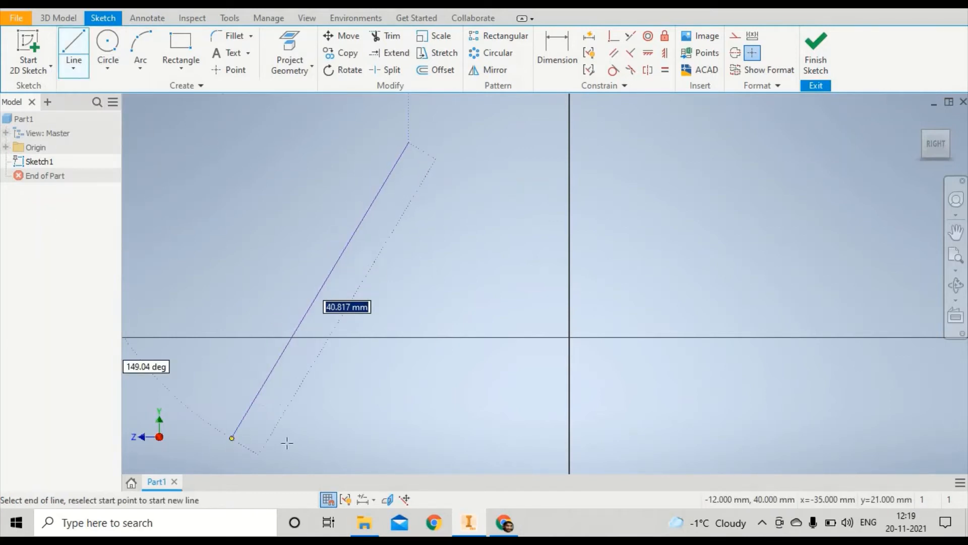
{"action": "left_click", "coordinate": [232, 437]}
{"action": "left_click", "coordinate": [705, 447]}
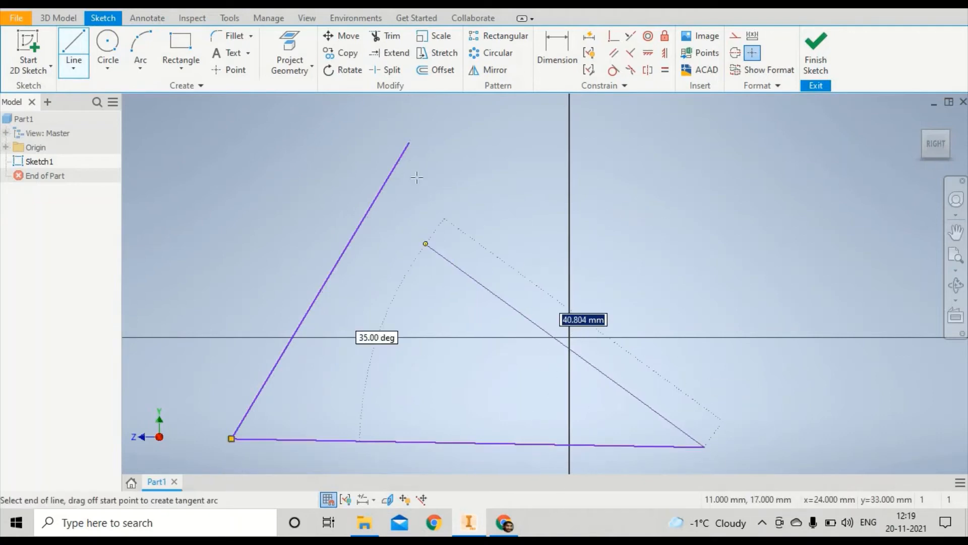
{"action": "left_click", "coordinate": [409, 143]}
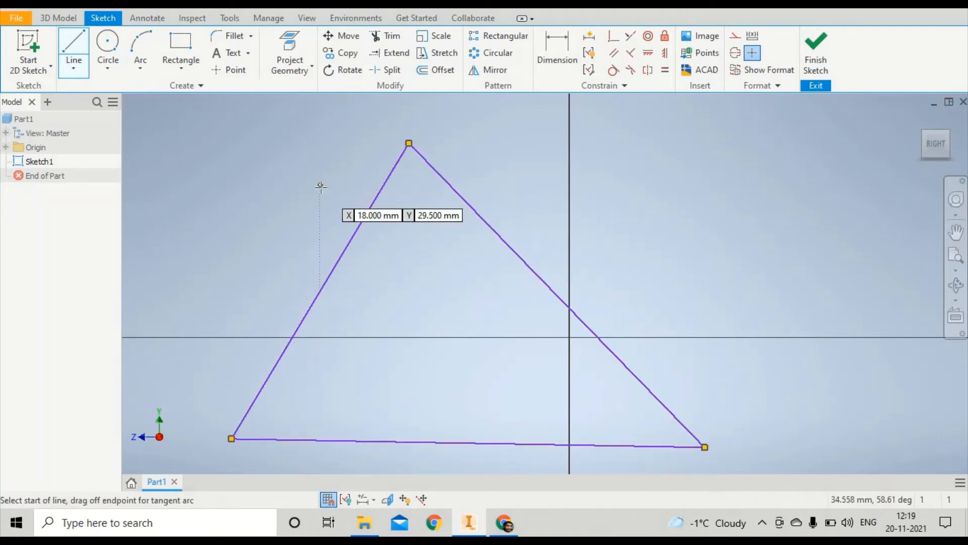
Create a tangent circle inside the triangle that touches all three sides
{"action": "left_click", "coordinate": [114, 66]}
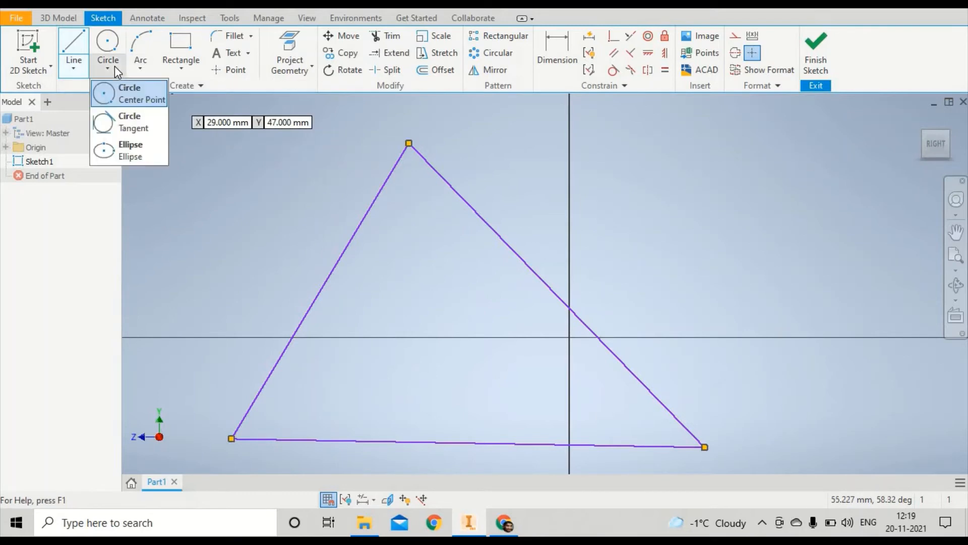
{"action": "left_click", "coordinate": [132, 121]}
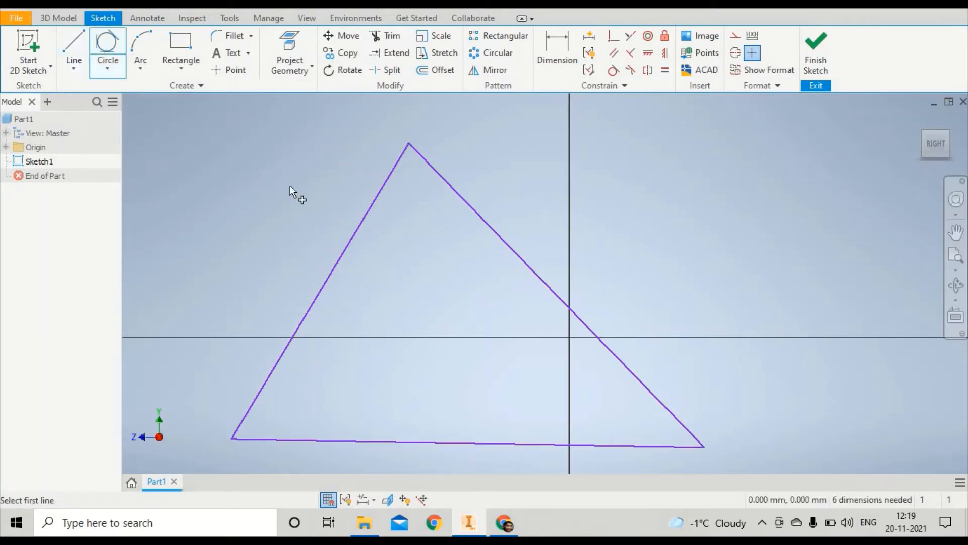
{"action": "left_click", "coordinate": [359, 223]}
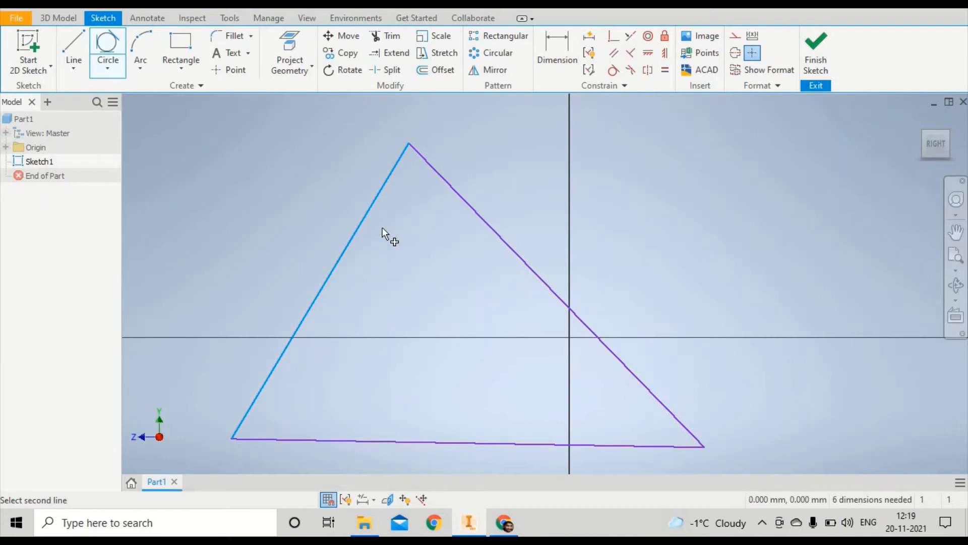
{"action": "left_click", "coordinate": [498, 237]}
{"action": "left_click", "coordinate": [389, 440]}
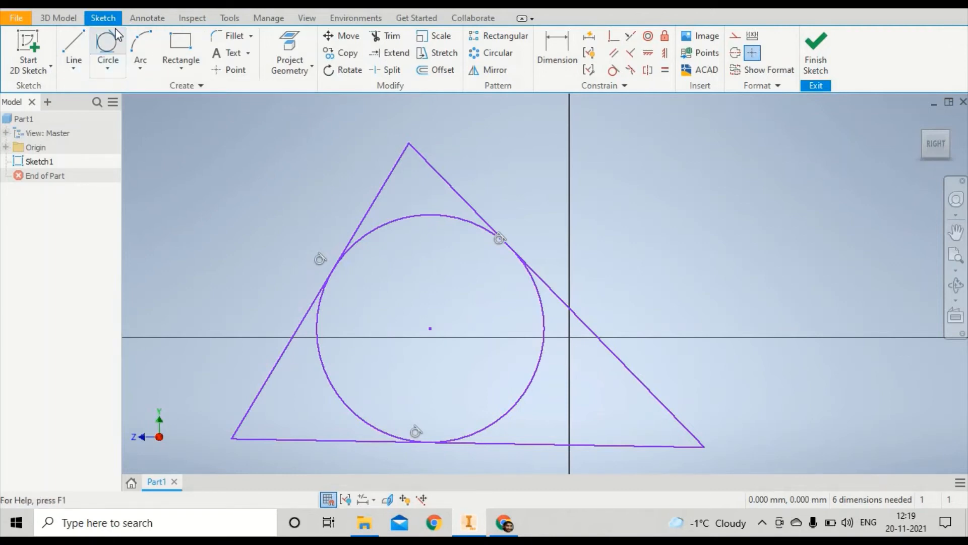
Draw two connected freehand lines forming an open, downward-facing angle to the upper right of the triangle
{"action": "left_click", "coordinate": [75, 50]}
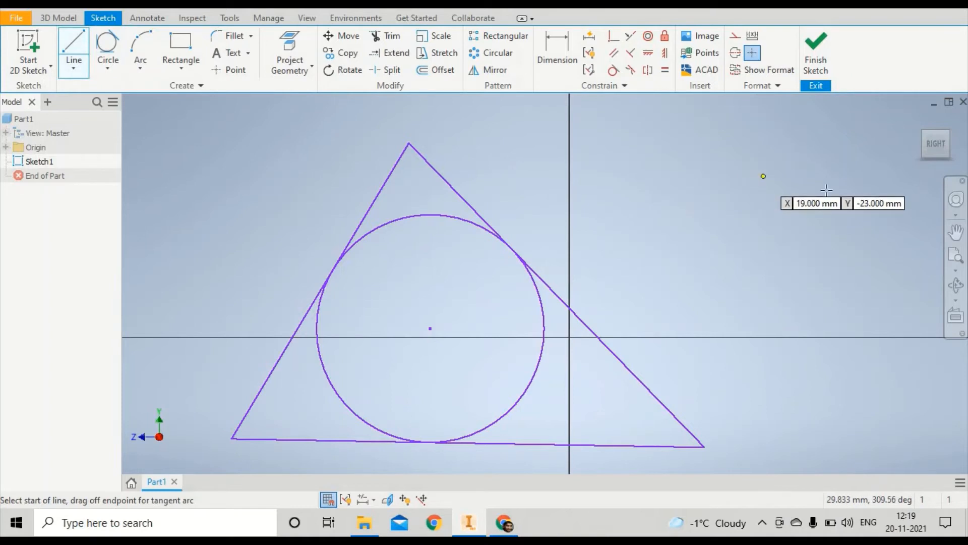
{"action": "left_click", "coordinate": [890, 253]}
{"action": "left_click", "coordinate": [710, 126]}
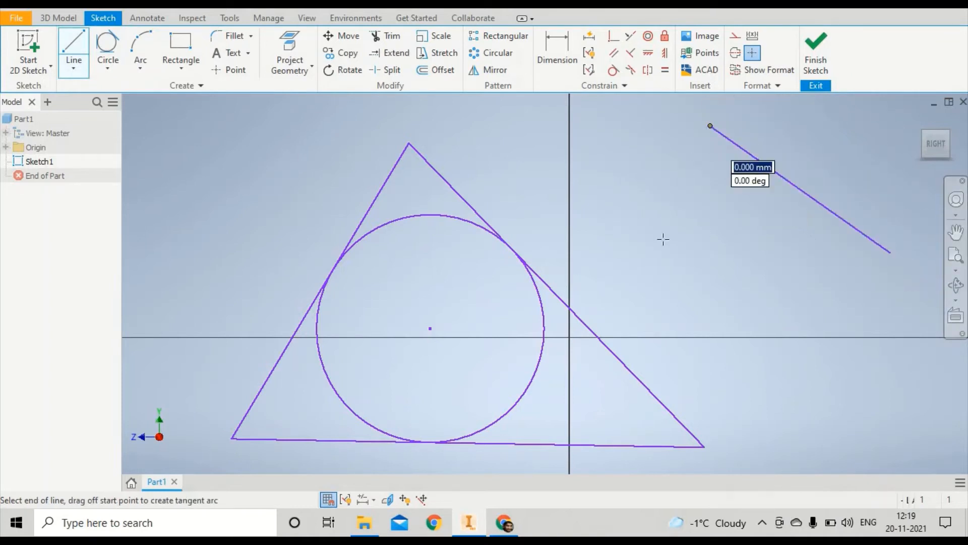
{"action": "right_click", "coordinate": [641, 315]}
{"action": "left_click", "coordinate": [688, 311]}
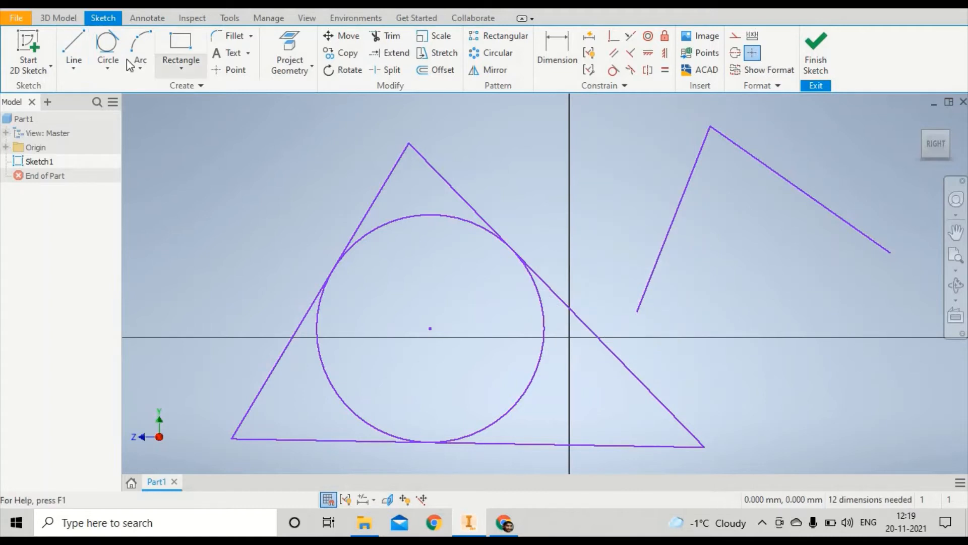
Try to create a tangent circle using only the two connected lines of the open angle
{"action": "left_click", "coordinate": [110, 48]}
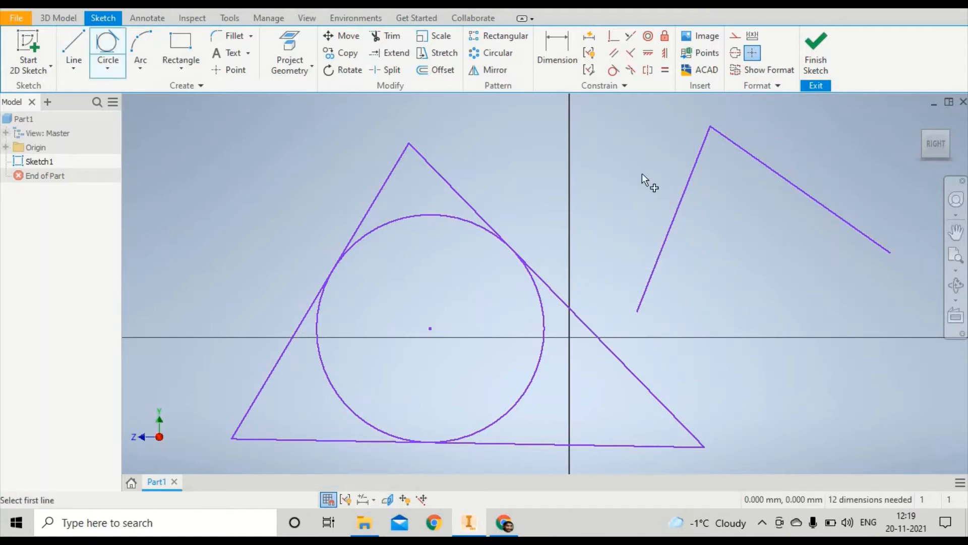
{"action": "left_click", "coordinate": [675, 218]}
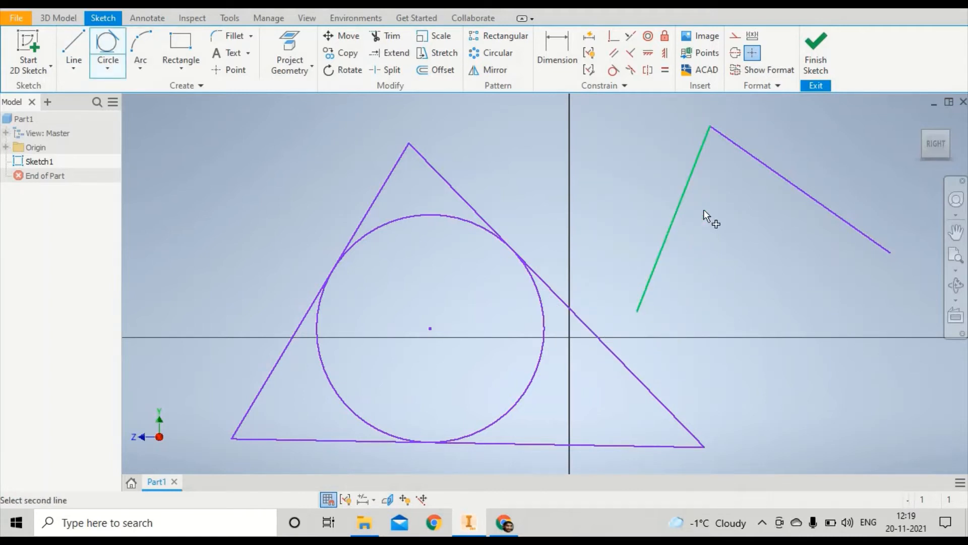
{"action": "left_click", "coordinate": [819, 206]}
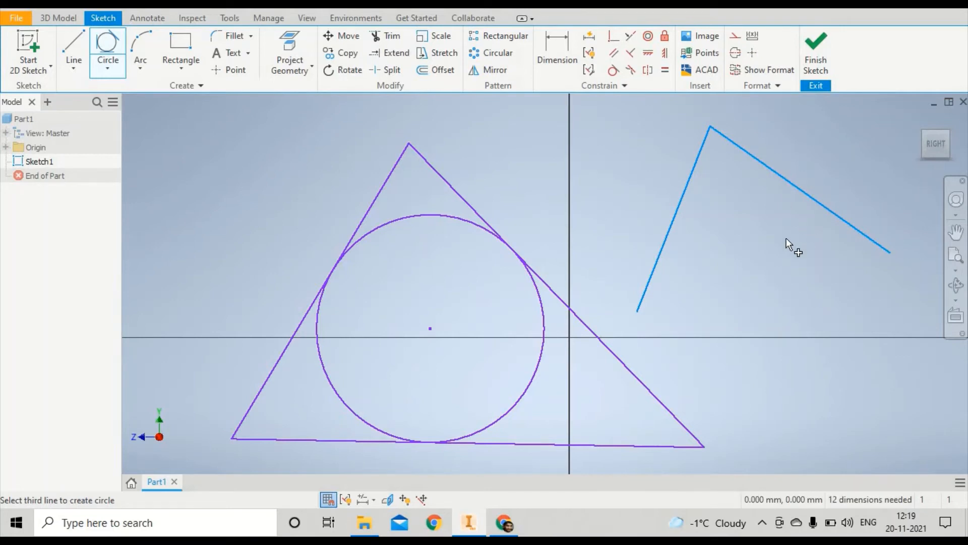
{"action": "right_click", "coordinate": [730, 232]}
{"action": "left_click", "coordinate": [773, 235]}
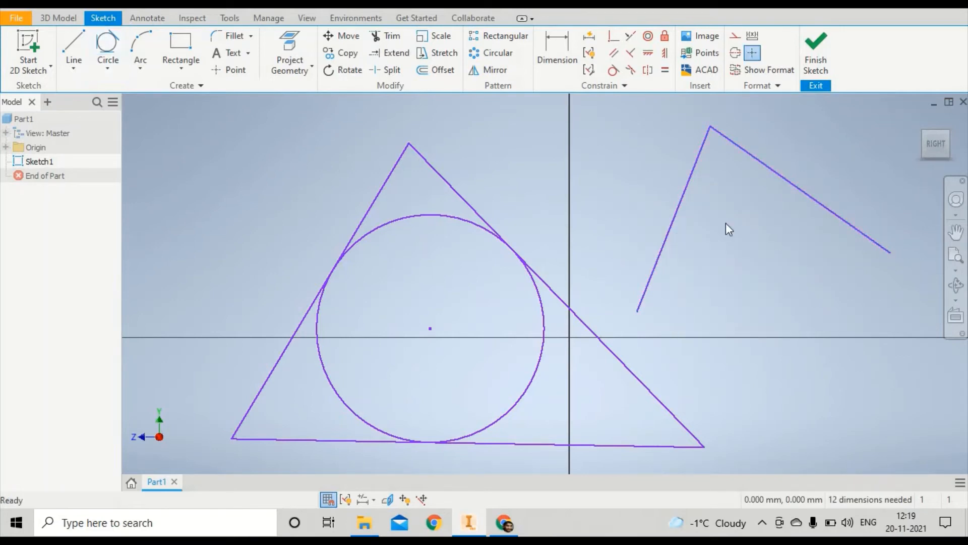
Delete the triangle, its inscribed circle and the two connected lines to clear the sketch
{"action": "left_click", "coordinate": [103, 72]}
{"action": "left_click", "coordinate": [338, 222]}
{"action": "left_click_drag", "start_coordinate": [841, 191], "coordinate": [300, 394]}
{"action": "key", "text": "Delete"}
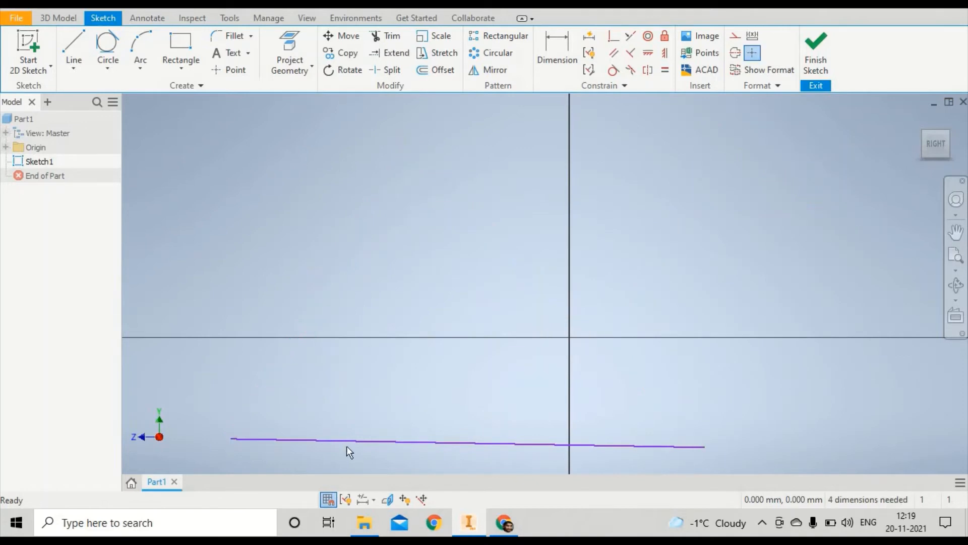
{"action": "key", "text": "Delete"}
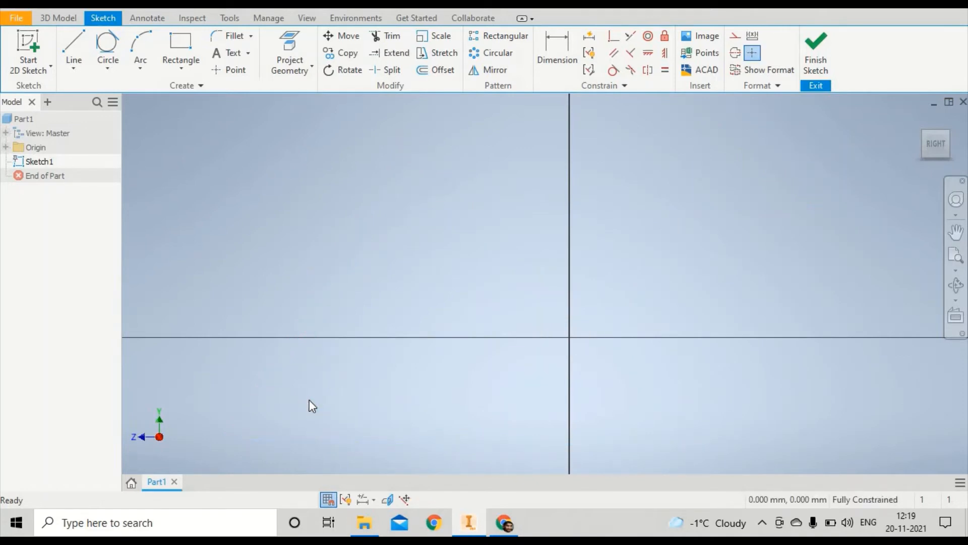
Draw a horizontal ellipse about 20 mm wide and 8 mm high above the horizontal axis, crossing the vertical axis
{"action": "left_click", "coordinate": [113, 66]}
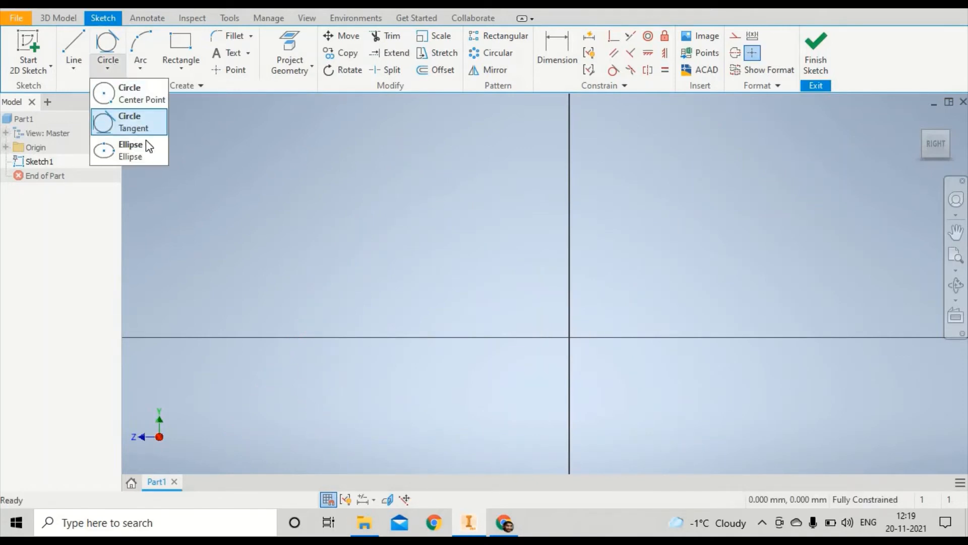
{"action": "left_click", "coordinate": [138, 146]}
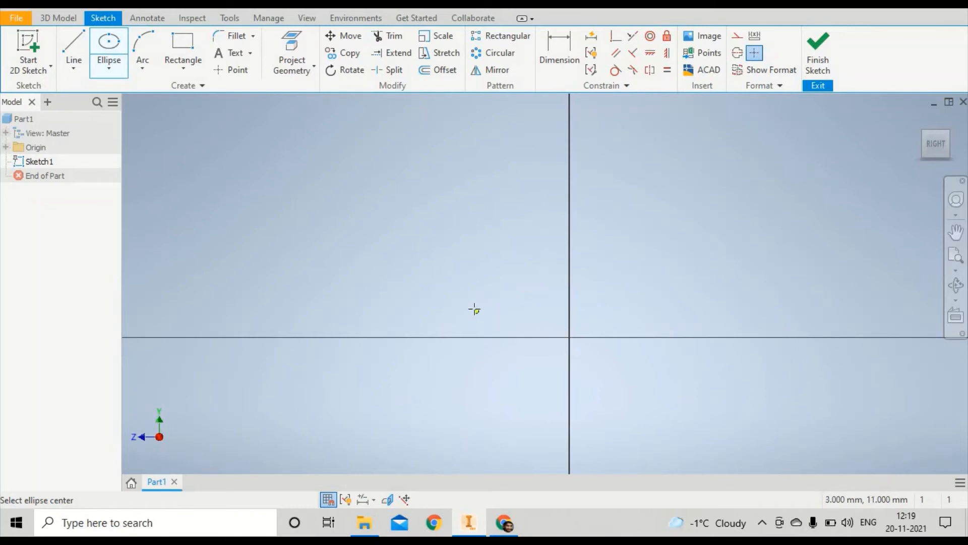
{"action": "left_click", "coordinate": [499, 285]}
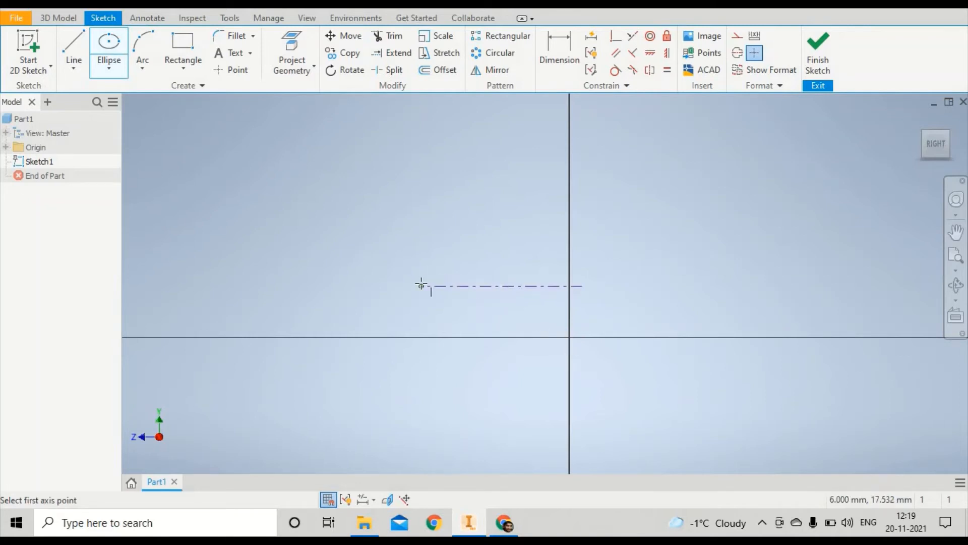
{"action": "left_click", "coordinate": [417, 277]}
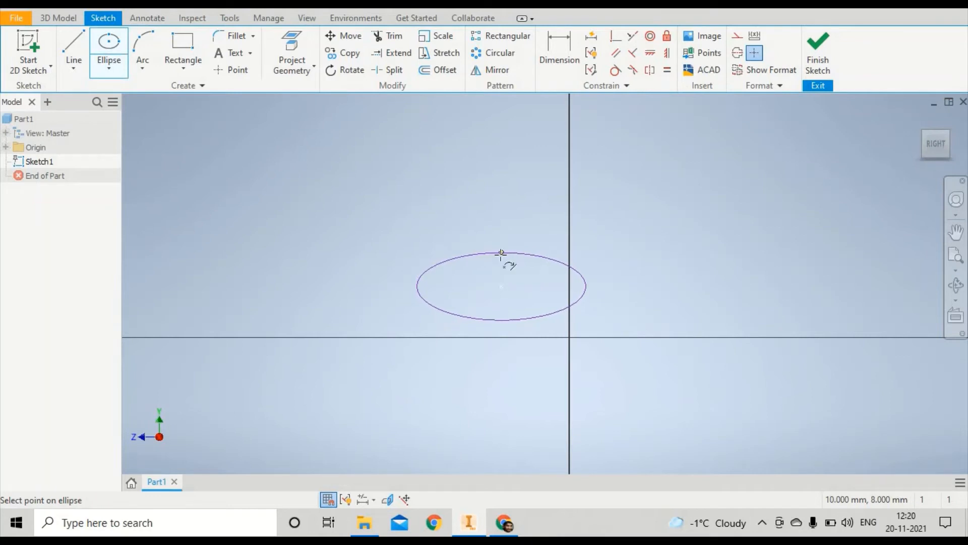
{"action": "left_click", "coordinate": [501, 254]}
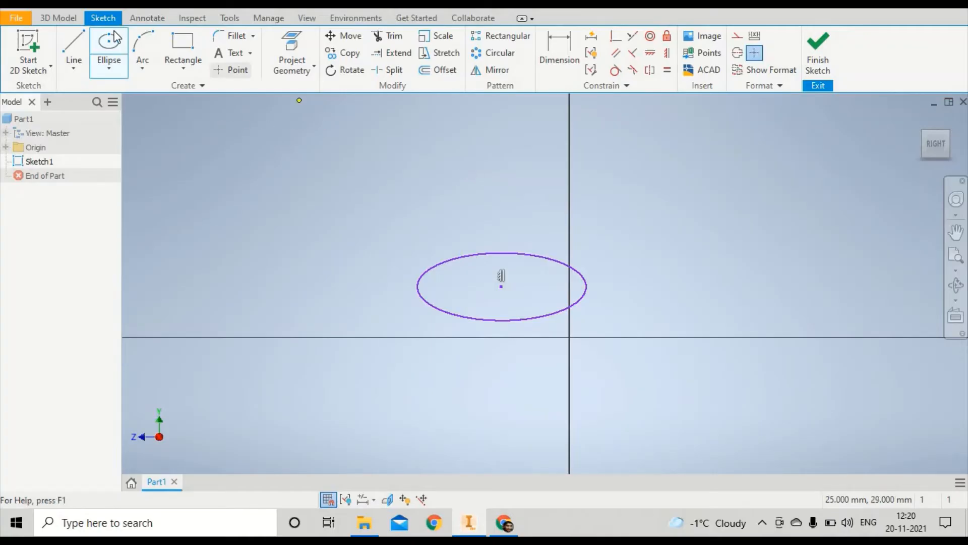
Draw a three-point arc to the upper left of the ellipse, bulging up and to the left
{"action": "left_click", "coordinate": [143, 69]}
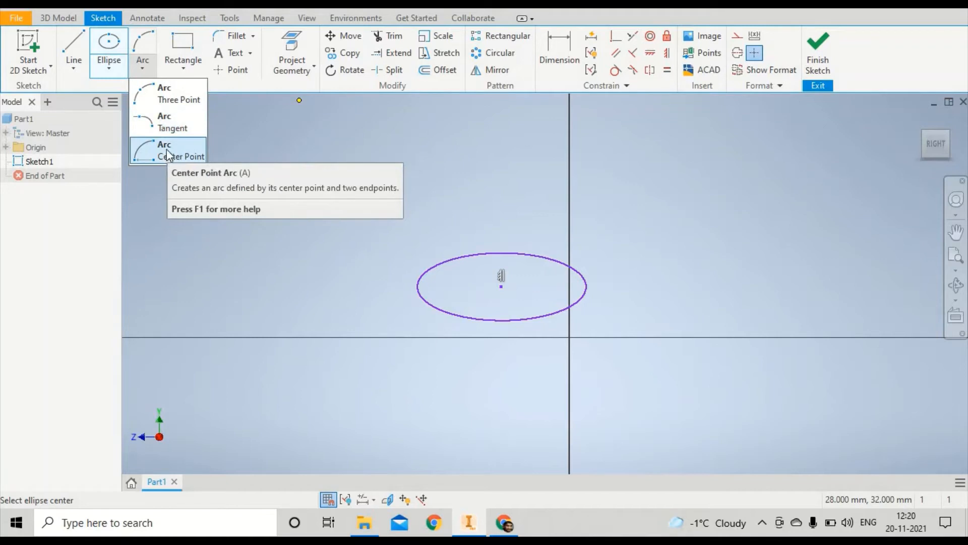
{"action": "left_click", "coordinate": [188, 99]}
{"action": "left_click", "coordinate": [204, 270]}
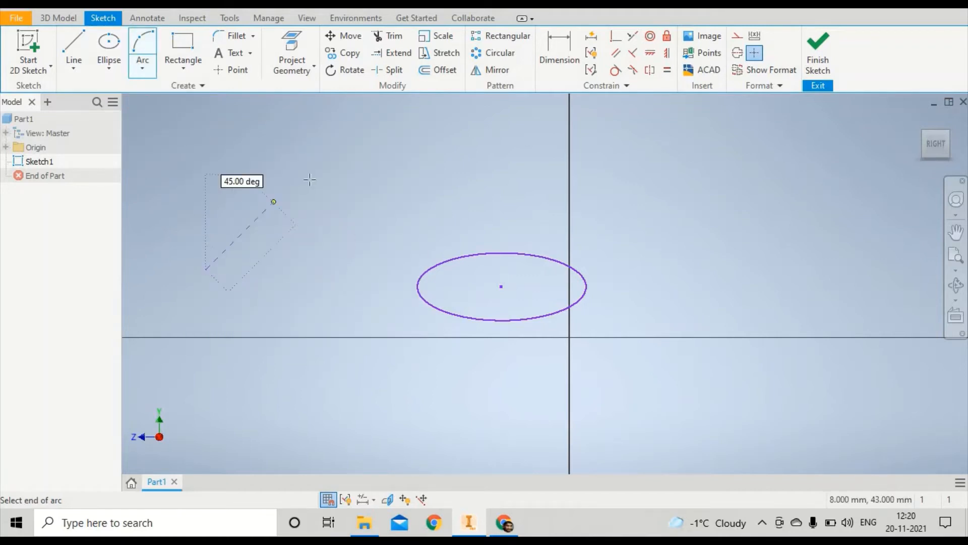
{"action": "left_click", "coordinate": [317, 176]}
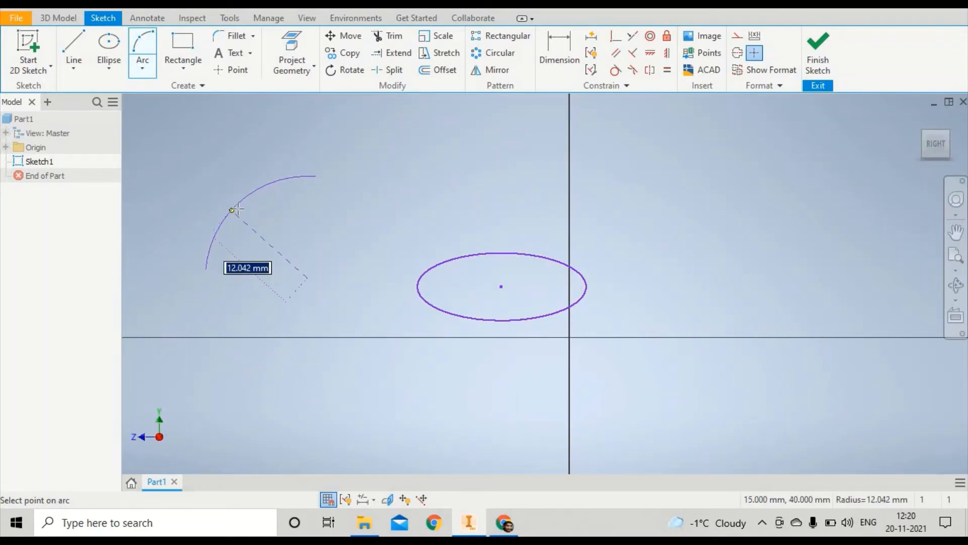
{"action": "left_click", "coordinate": [218, 245]}
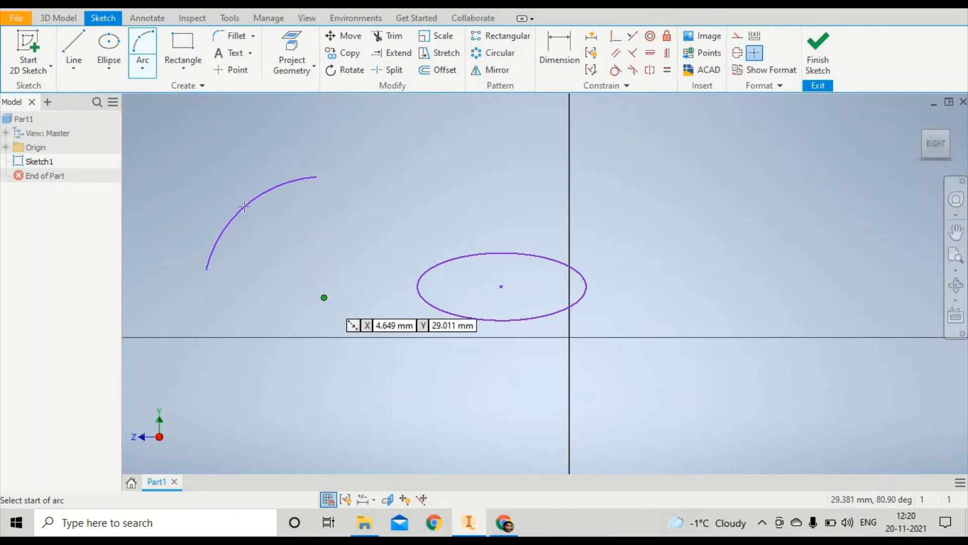
Draw a tangent arc with a radius of about 22.5 mm from the existing arc's upper end to the ellipse's center
{"action": "left_click", "coordinate": [143, 69]}
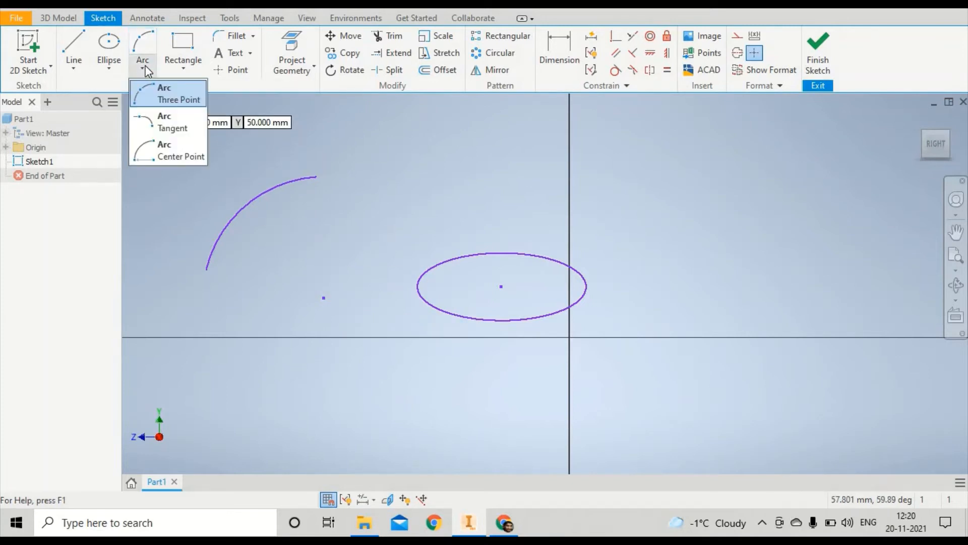
{"action": "left_click", "coordinate": [176, 129]}
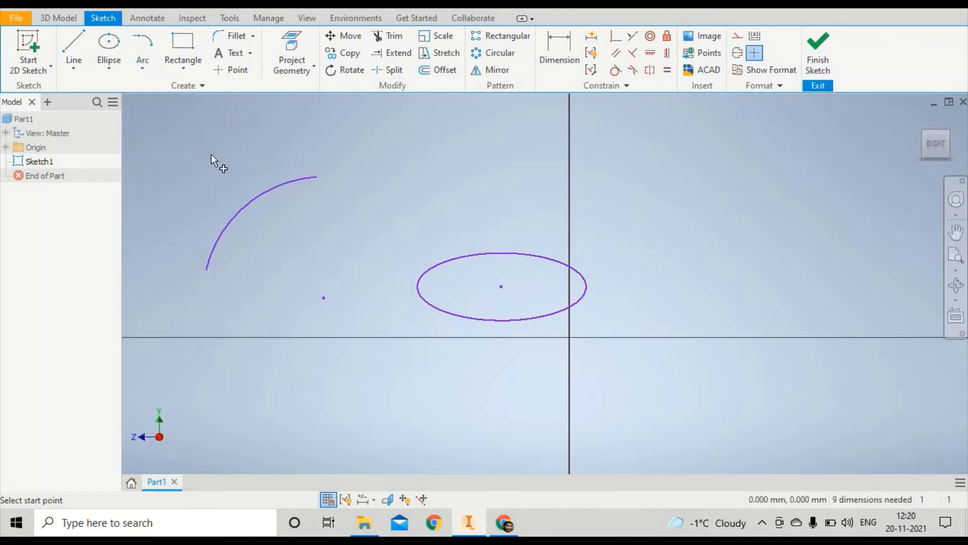
{"action": "left_click", "coordinate": [316, 176]}
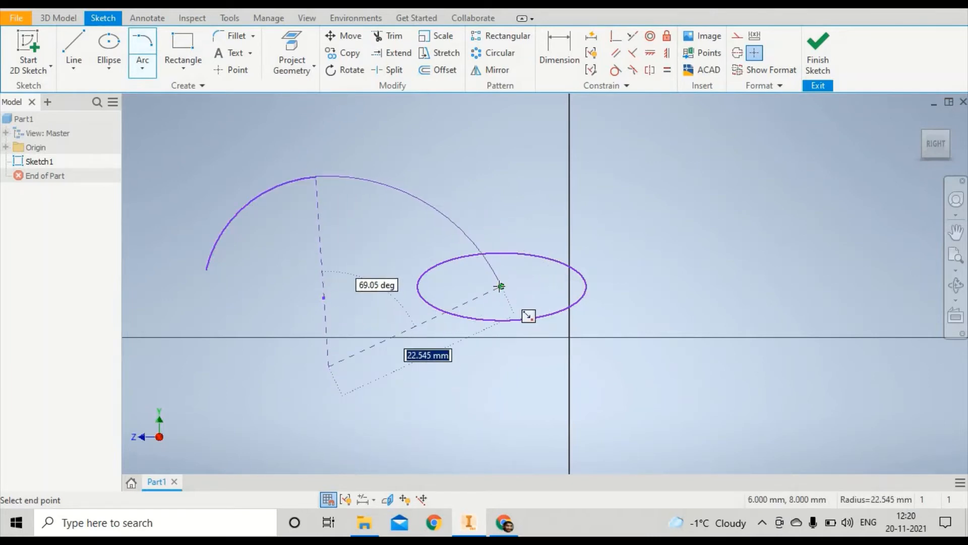
{"action": "key", "text": "Escape"}
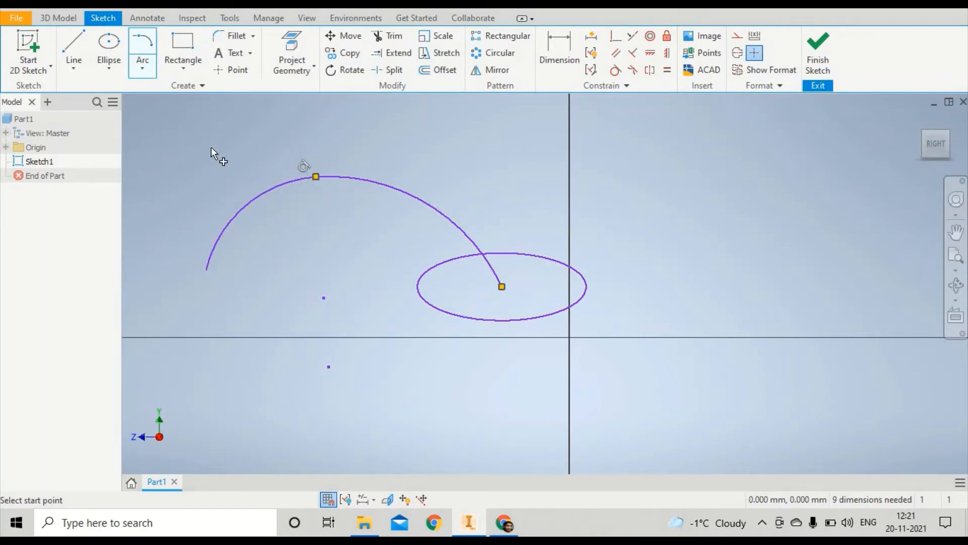
Draw a center point arc curving over a center just above the horizontal axis, to the right of the ellipse
{"action": "left_click", "coordinate": [144, 70]}
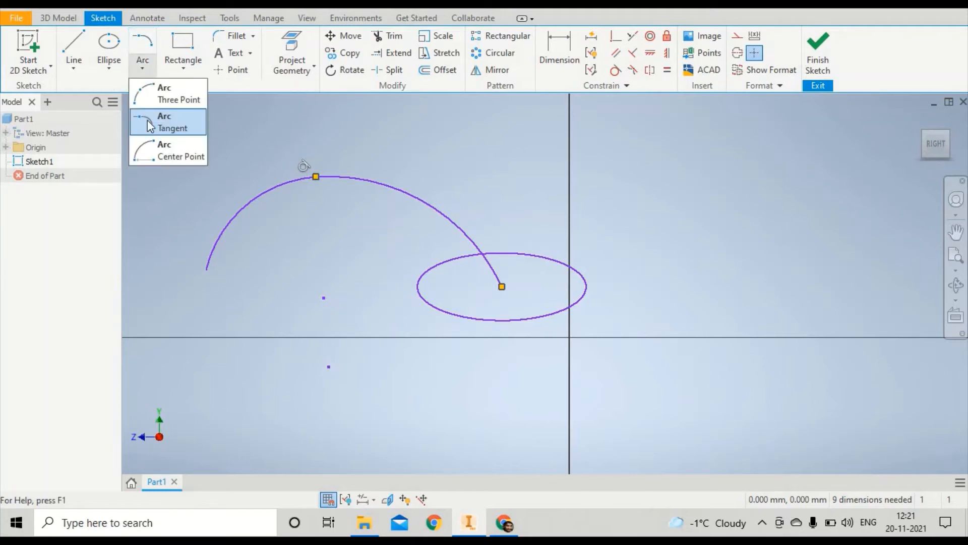
{"action": "left_click", "coordinate": [171, 153]}
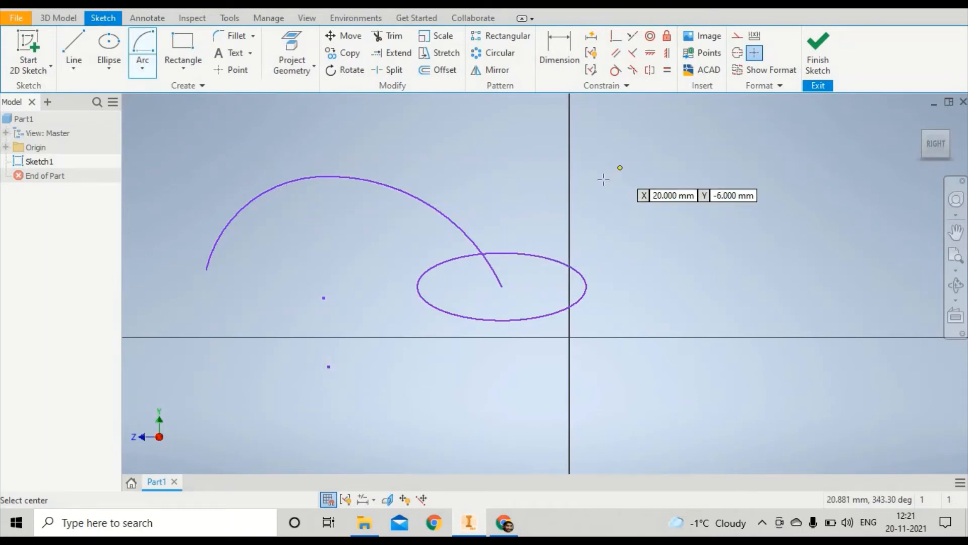
{"action": "left_click", "coordinate": [679, 319]}
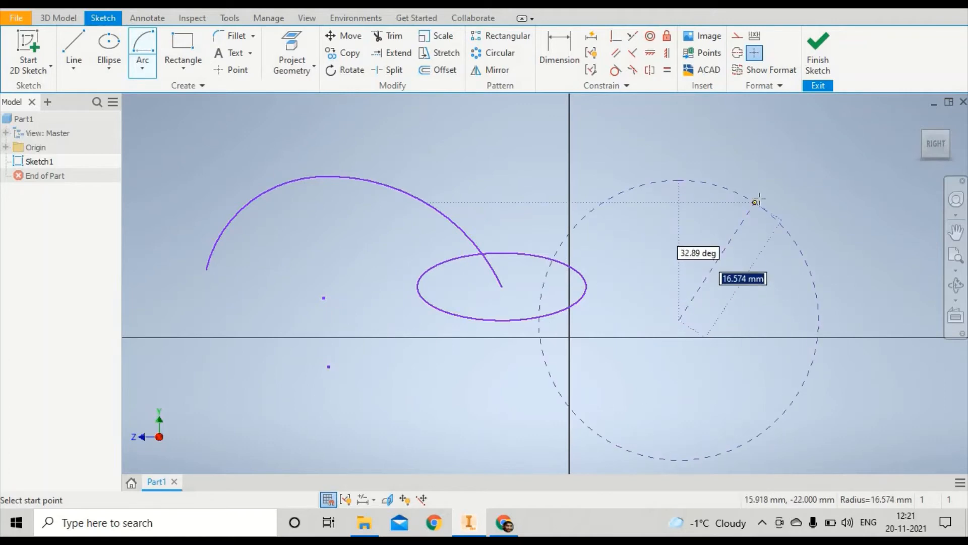
{"action": "left_click", "coordinate": [786, 161]}
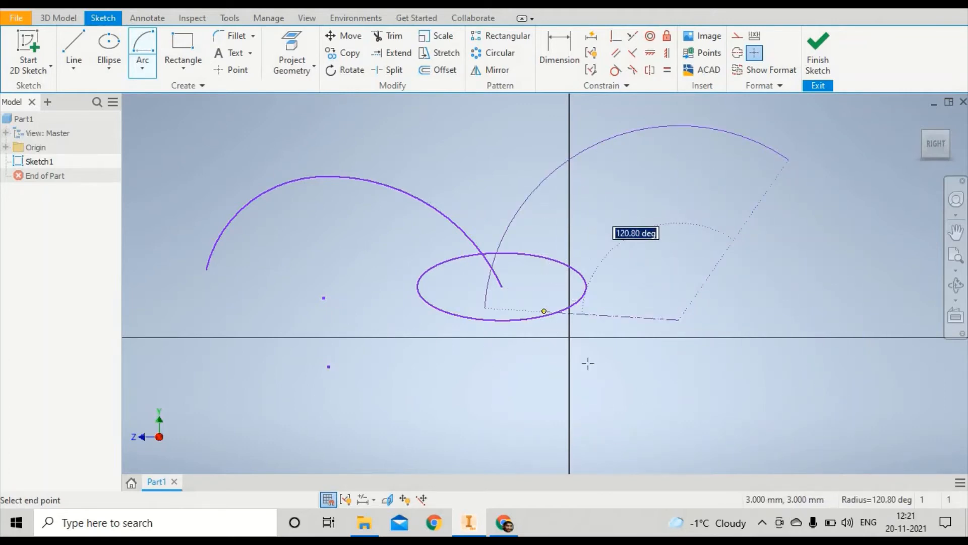
{"action": "left_click", "coordinate": [562, 235]}
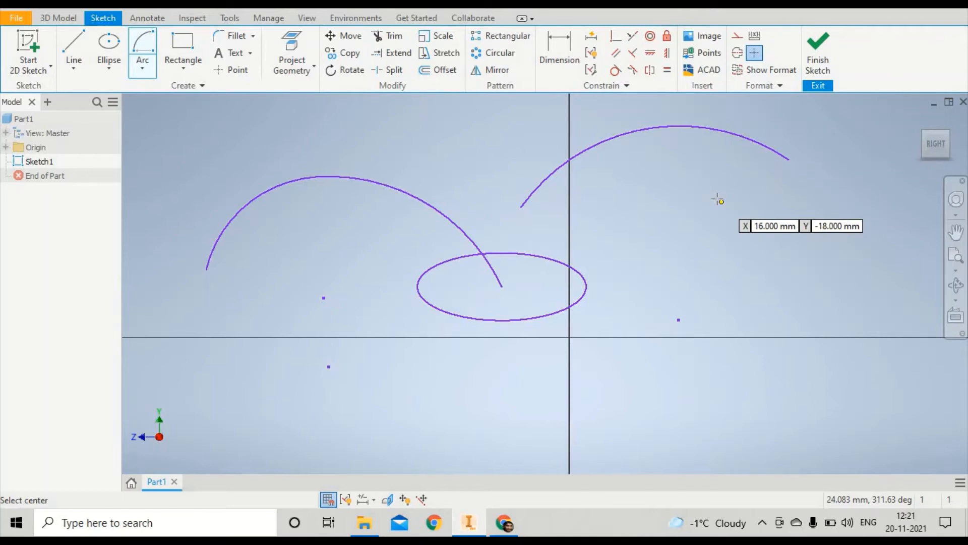
{"action": "left_click", "coordinate": [146, 72]}
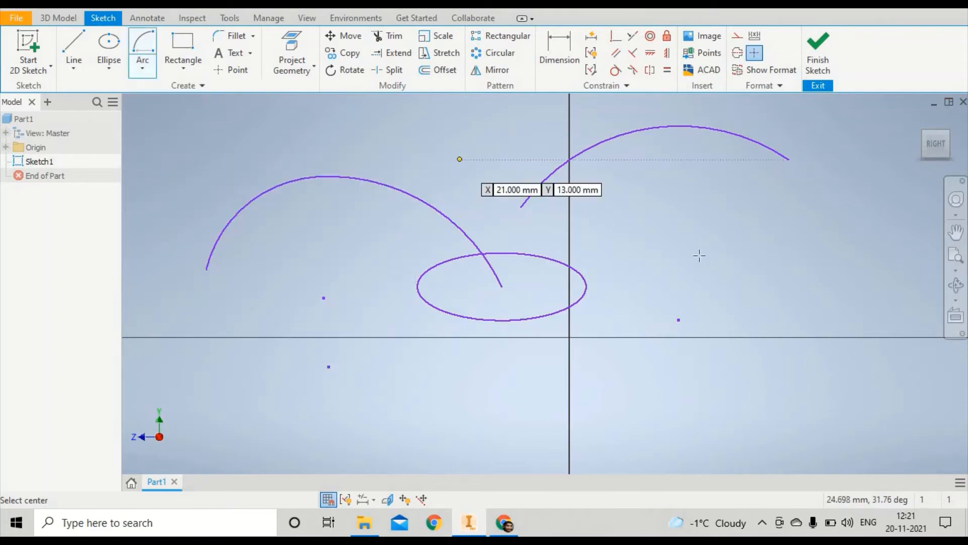
{"action": "right_click", "coordinate": [780, 354]}
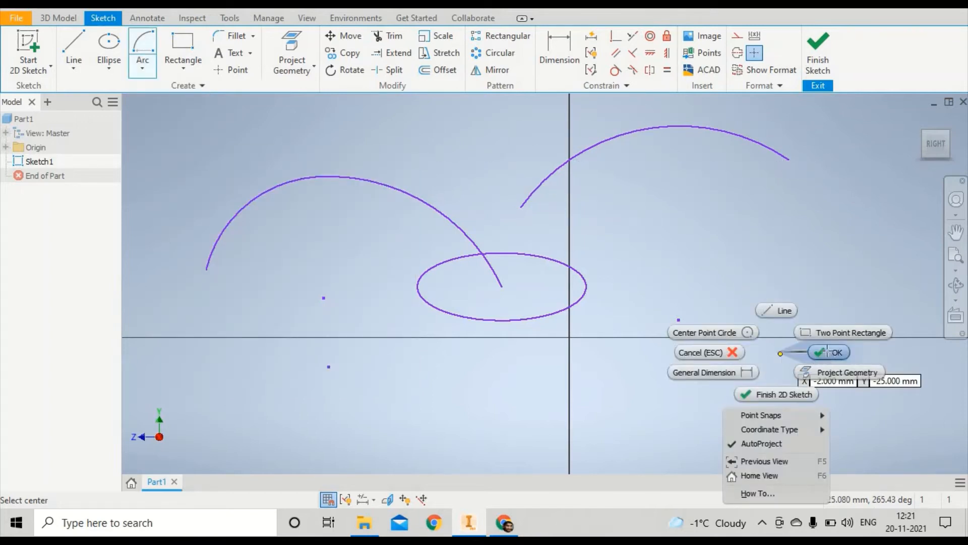
{"action": "left_click", "coordinate": [827, 352]}
Delete the ellipse and all three arcs to clear the sketch
{"action": "left_click_drag", "start_coordinate": [773, 395], "coordinate": [361, 187]}
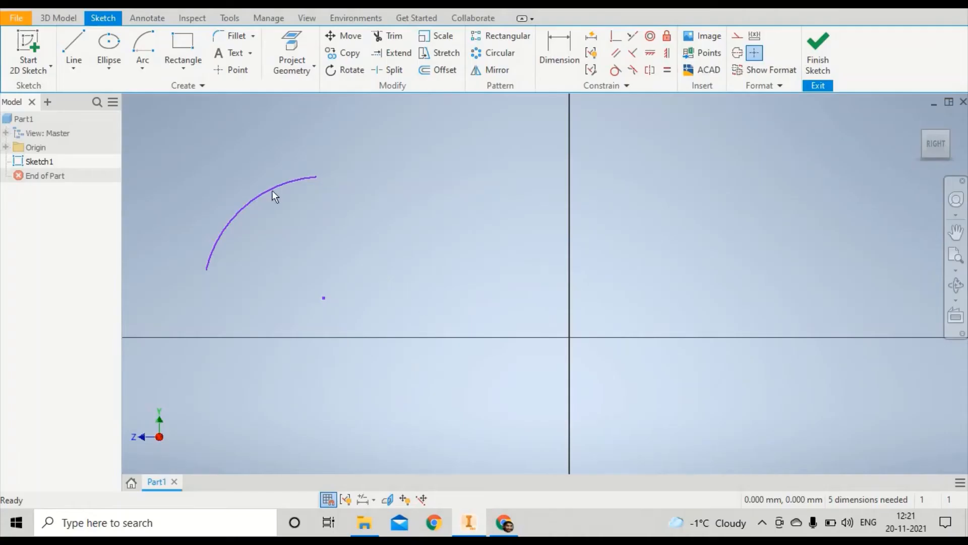
{"action": "left_click_drag", "start_coordinate": [439, 369], "coordinate": [204, 150]}
{"action": "key", "text": "Delete"}
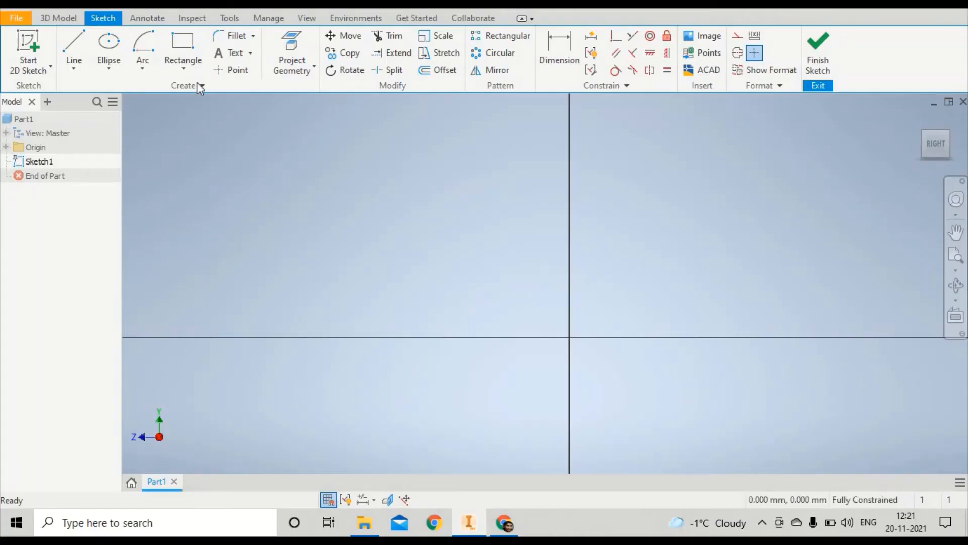
Draw a two-point rectangle about 46 mm wide and 20 mm high above the horizontal axis, spanning the vertical axis
{"action": "left_click", "coordinate": [185, 68]}
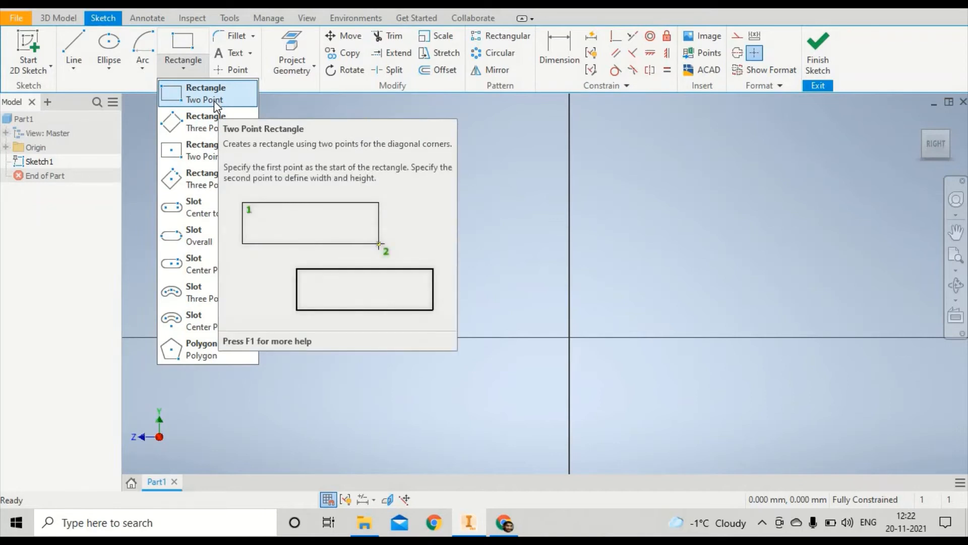
{"action": "left_click", "coordinate": [214, 101]}
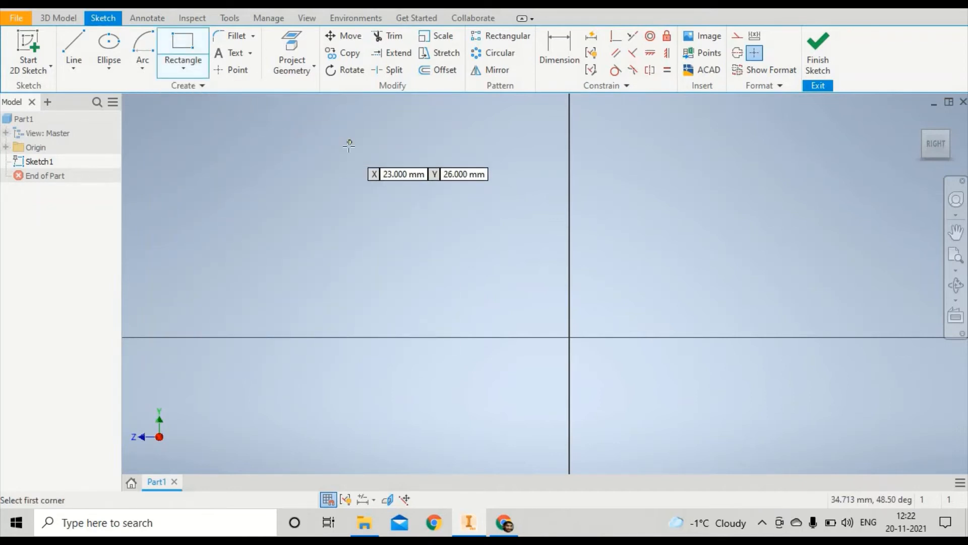
{"action": "left_click", "coordinate": [298, 151]}
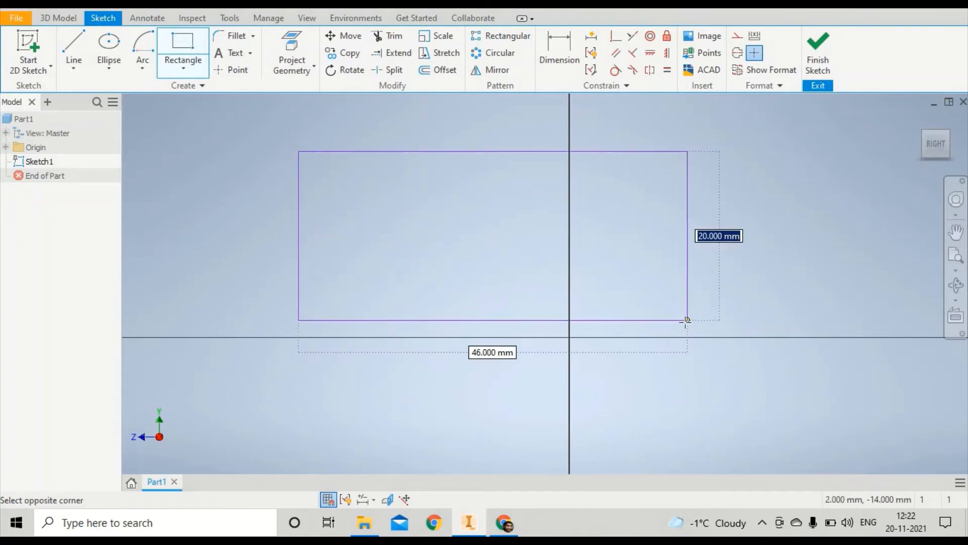
{"action": "left_click", "coordinate": [688, 320]}
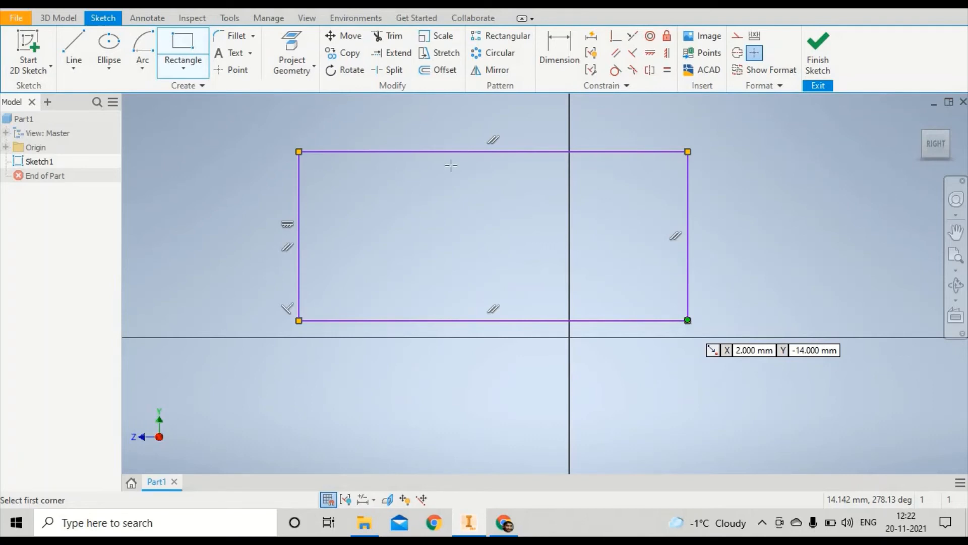
Draw a three-point rectangle about 23 mm long and 7 mm high in the lower left of the large rectangle
{"action": "left_click", "coordinate": [174, 71]}
{"action": "left_click", "coordinate": [174, 74]}
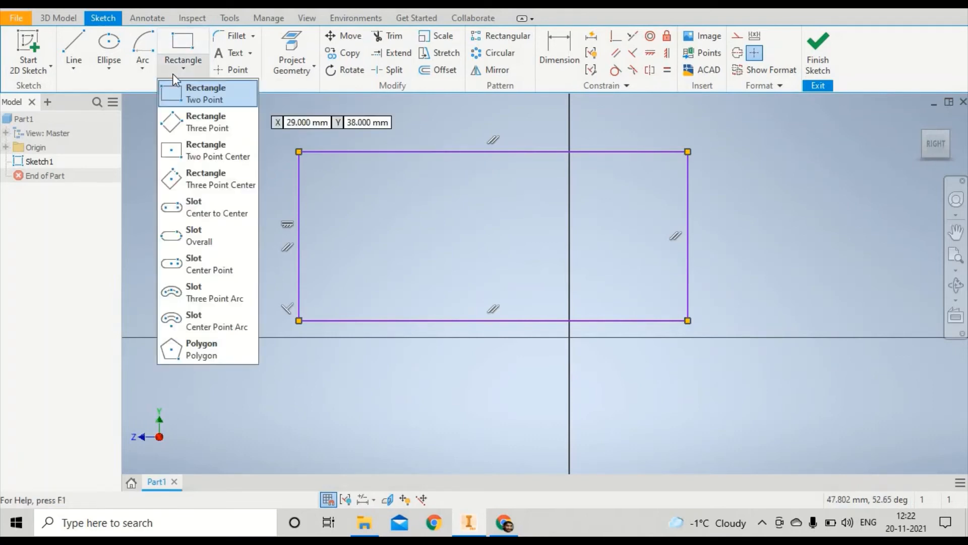
{"action": "left_click", "coordinate": [228, 126]}
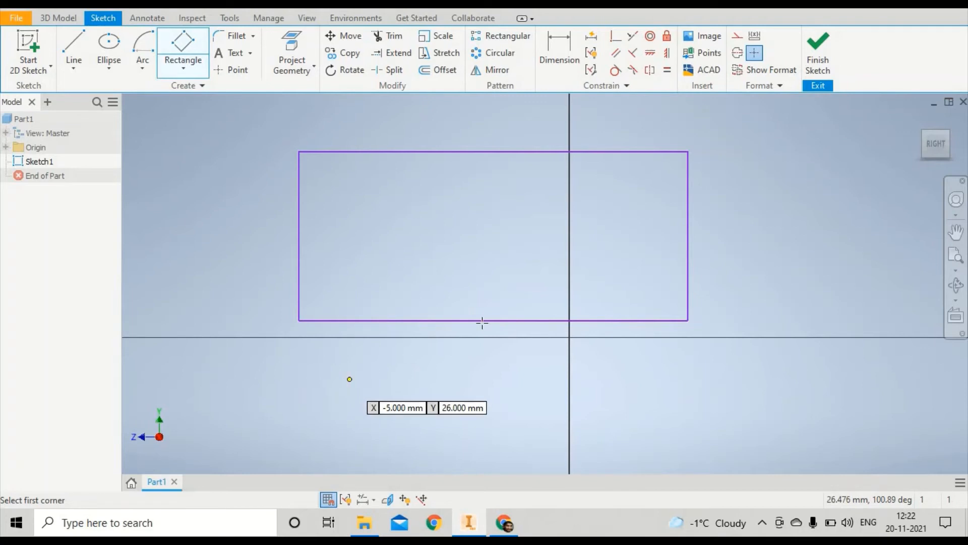
{"action": "left_click", "coordinate": [348, 290]}
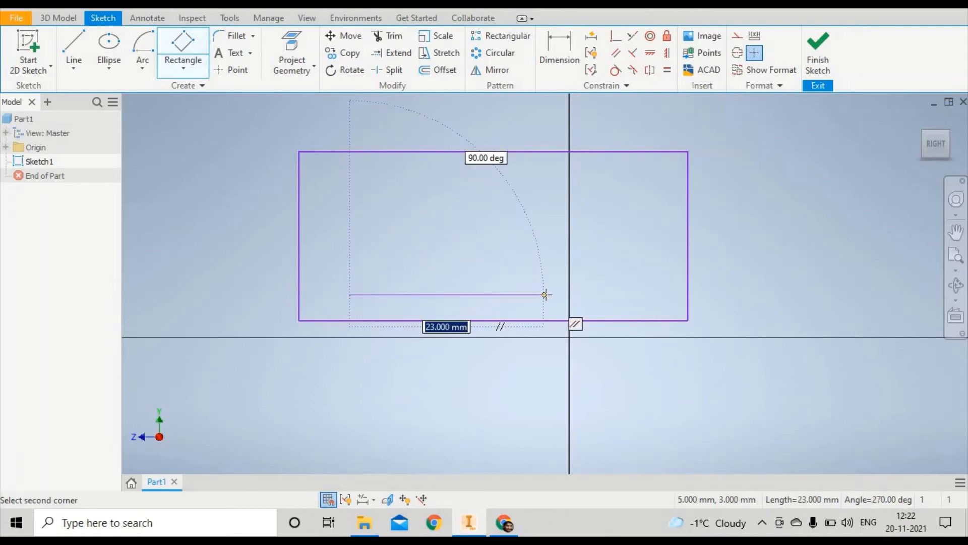
{"action": "left_click", "coordinate": [545, 295]}
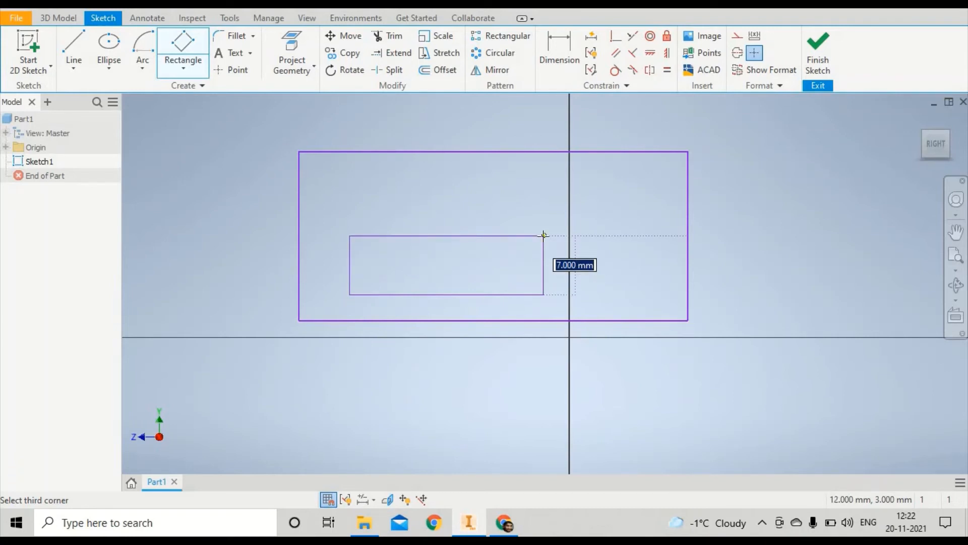
{"action": "left_click", "coordinate": [543, 235]}
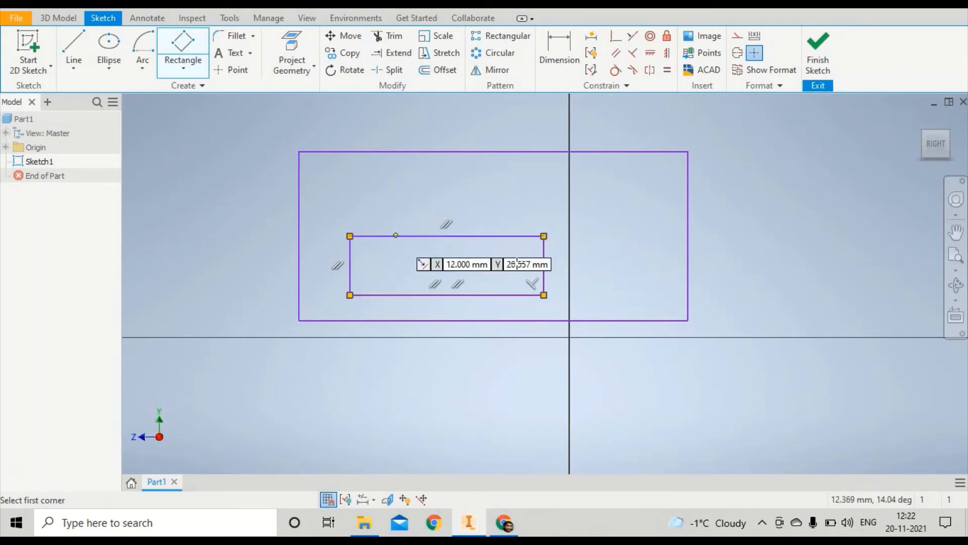
Draw a two-point center rectangle about 62 mm wide and 36 mm high to the right of the existing rectangles, across the horizontal axis
{"action": "left_click", "coordinate": [197, 68]}
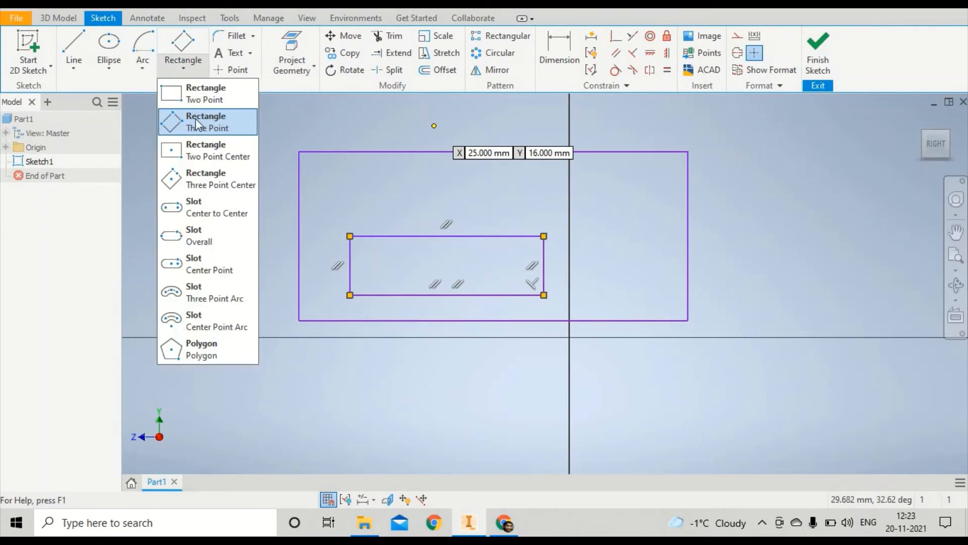
{"action": "left_click", "coordinate": [222, 125]}
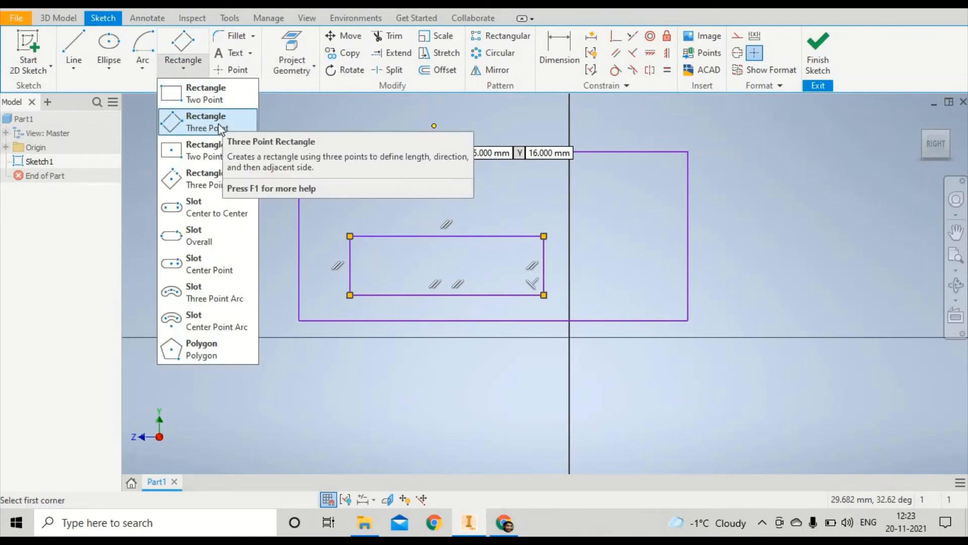
{"action": "left_click", "coordinate": [201, 150]}
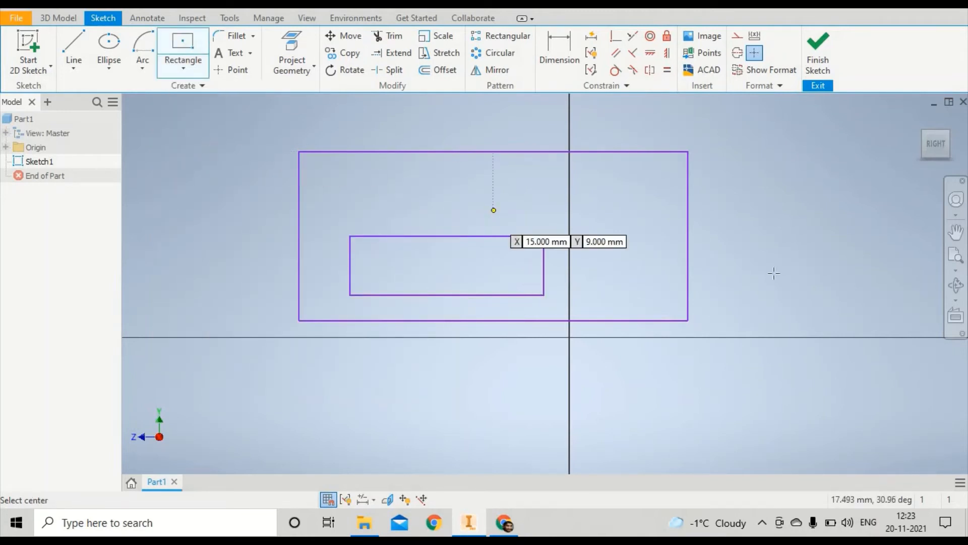
{"action": "scroll", "coordinate": [601, 260], "scroll_direction": "up", "scroll_amount": 2}
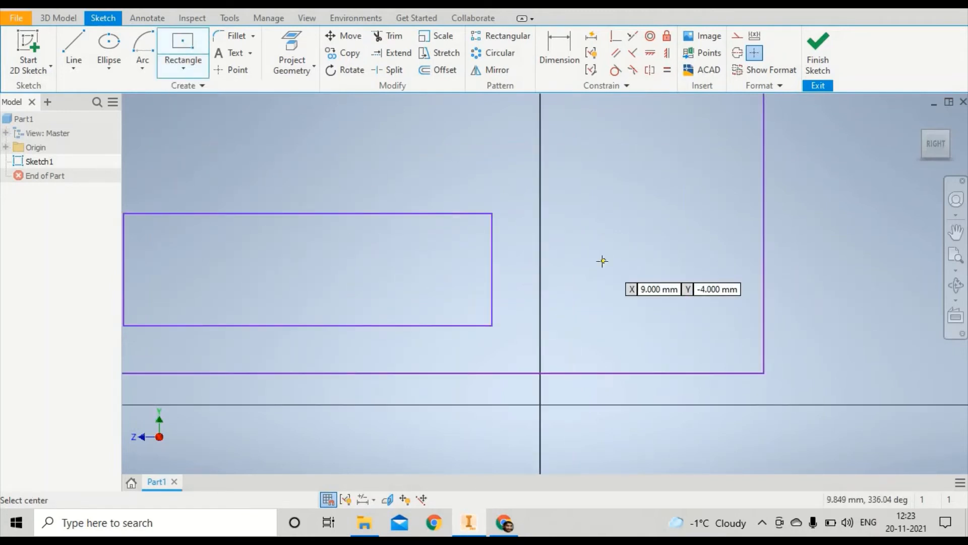
{"action": "scroll", "coordinate": [613, 260], "scroll_direction": "down", "scroll_amount": 5}
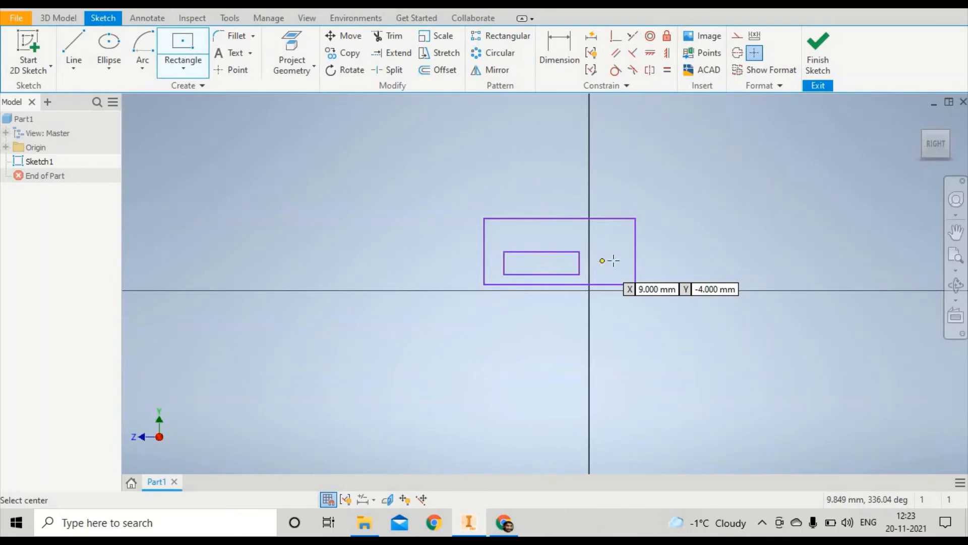
{"action": "left_click", "coordinate": [817, 249]}
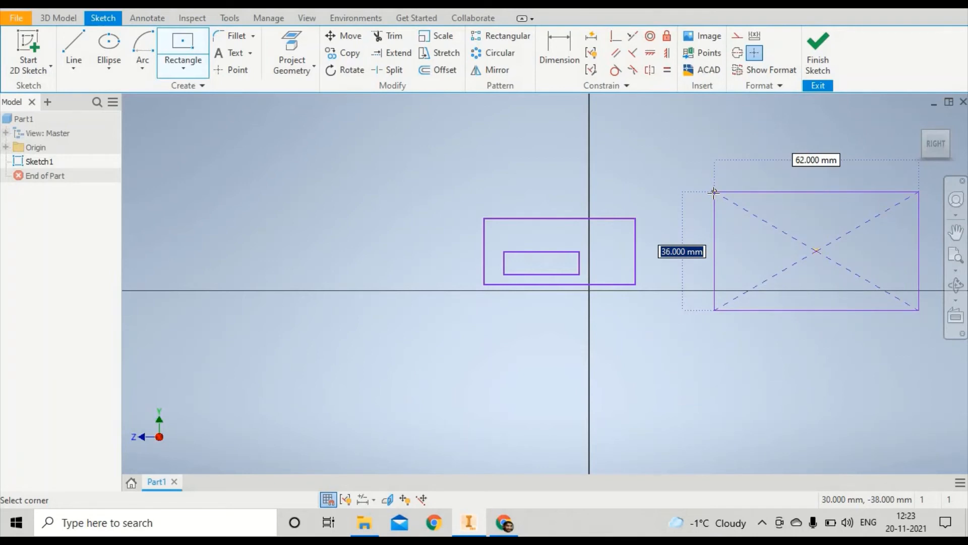
{"action": "left_click", "coordinate": [714, 192]}
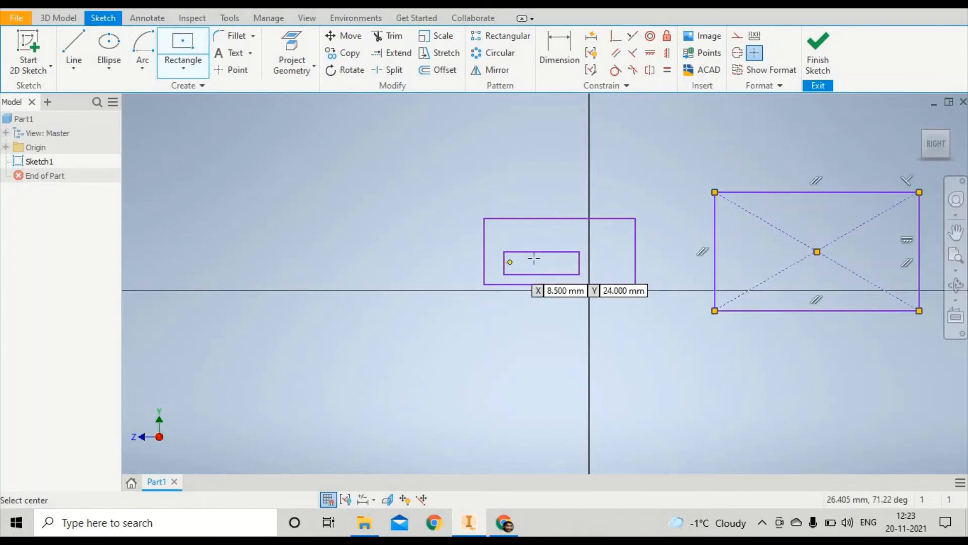
Draw a tilted three-point center rectangle about 54 mm by 158 mm, centered on the horizontal axis to the right of the other rectangles
{"action": "scroll", "coordinate": [534, 258], "scroll_direction": "up", "scroll_amount": 3}
{"action": "scroll", "coordinate": [535, 258], "scroll_direction": "down", "scroll_amount": 8}
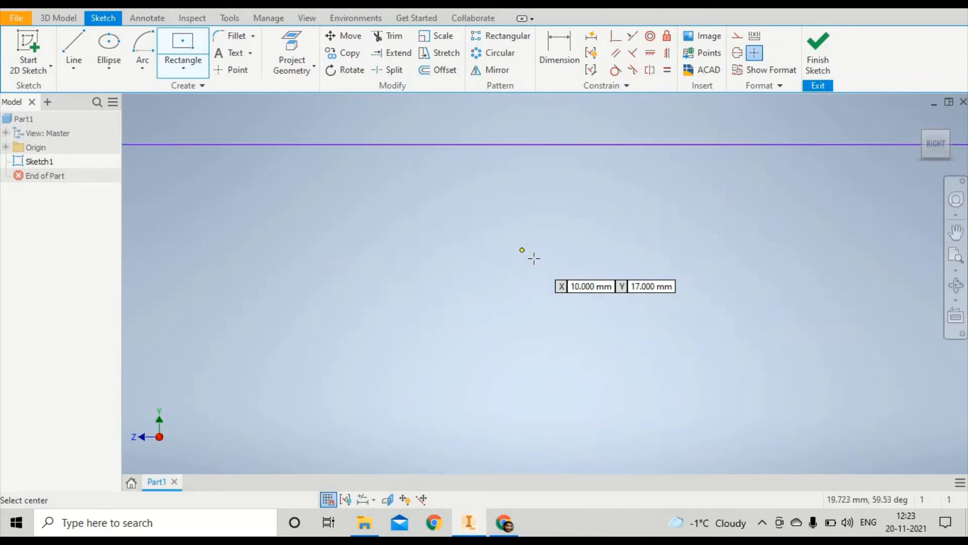
{"action": "scroll", "coordinate": [534, 259], "scroll_direction": "up", "scroll_amount": 10}
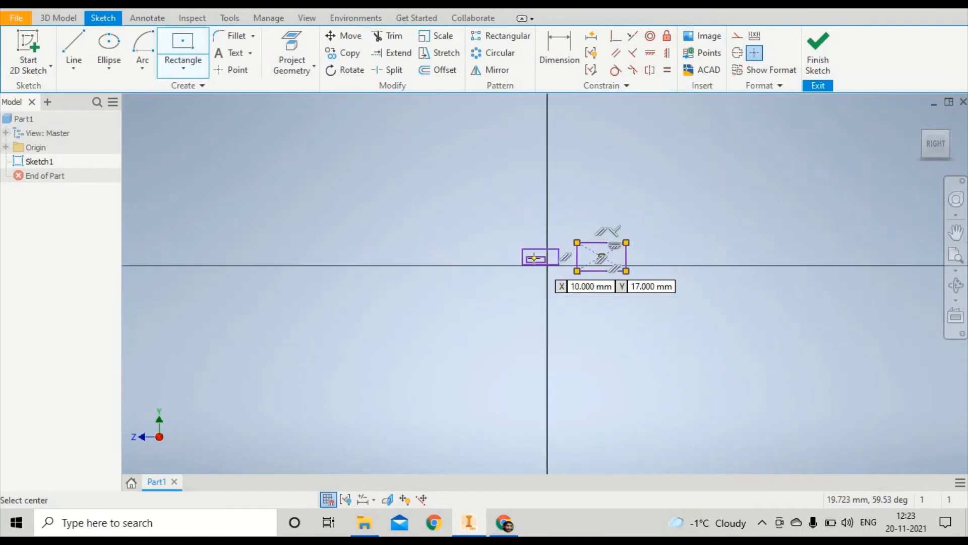
{"action": "scroll", "coordinate": [629, 245], "scroll_direction": "down", "scroll_amount": 3}
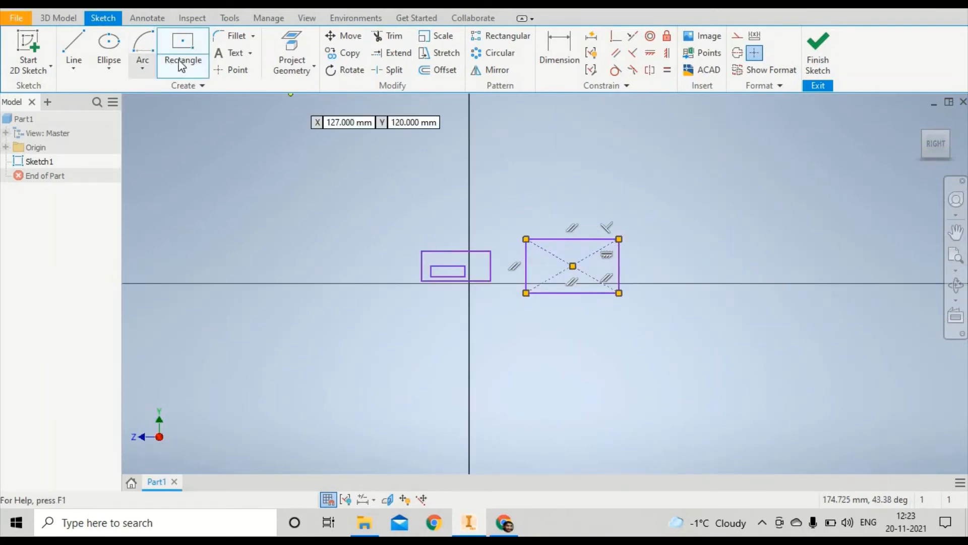
{"action": "left_click", "coordinate": [194, 68]}
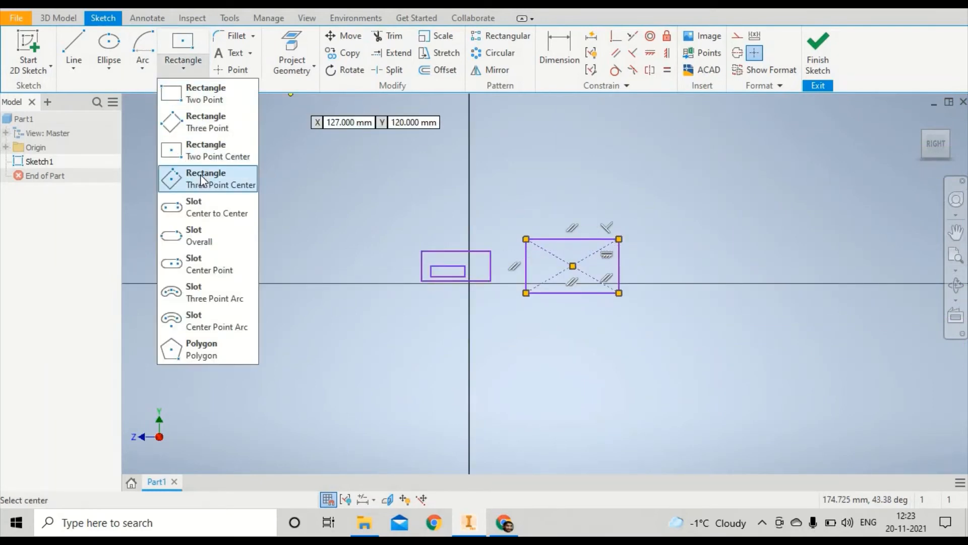
{"action": "left_click", "coordinate": [201, 175]}
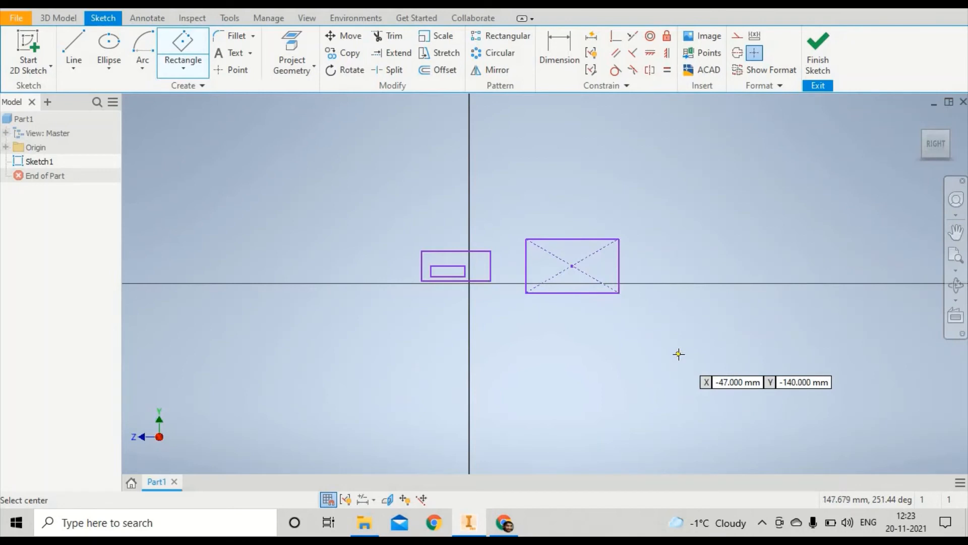
{"action": "left_click", "coordinate": [777, 284]}
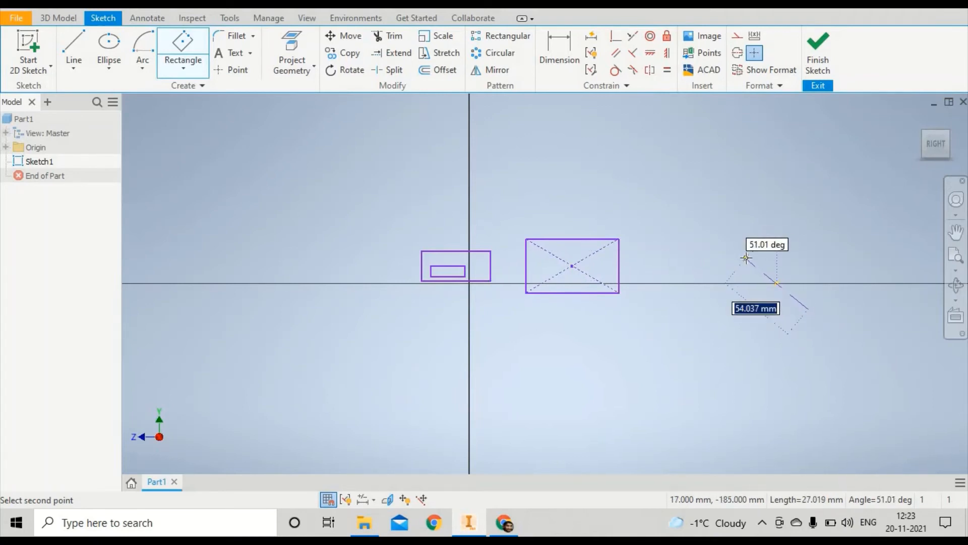
{"action": "left_click", "coordinate": [746, 258]}
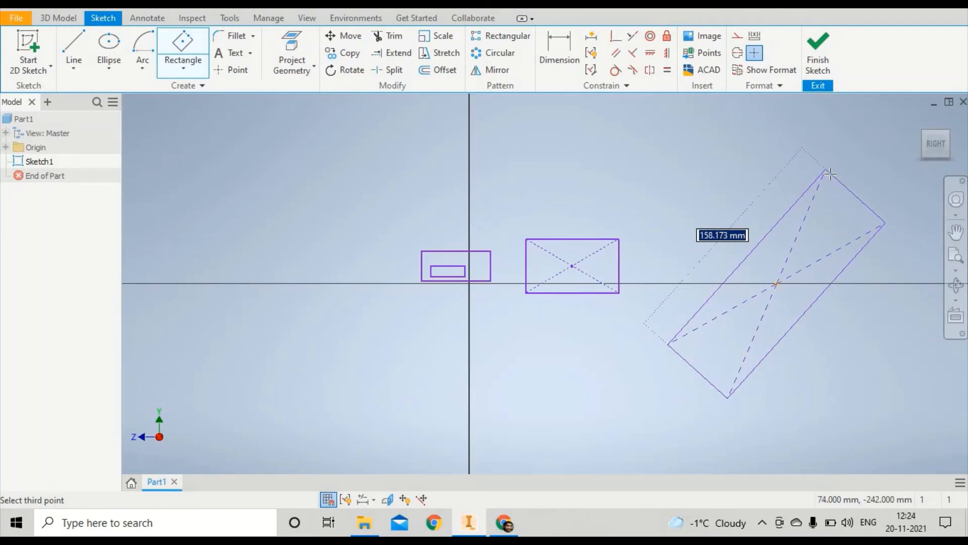
{"action": "left_click", "coordinate": [830, 172]}
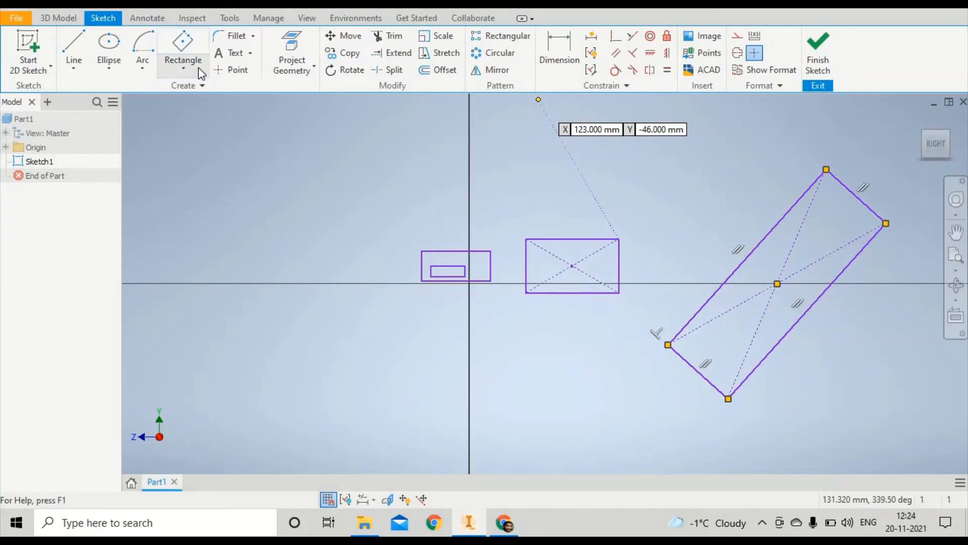
Draw a horizontal center-to-center slot on the horizontal axis left of the rectangles, about 29 mm between centers and 14 mm wide
{"action": "left_click", "coordinate": [198, 67]}
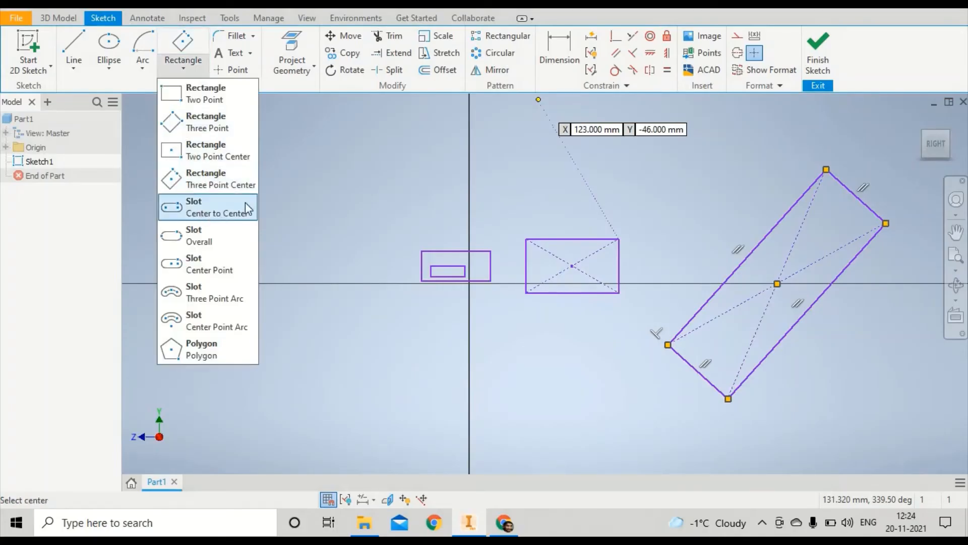
{"action": "left_click", "coordinate": [210, 210]}
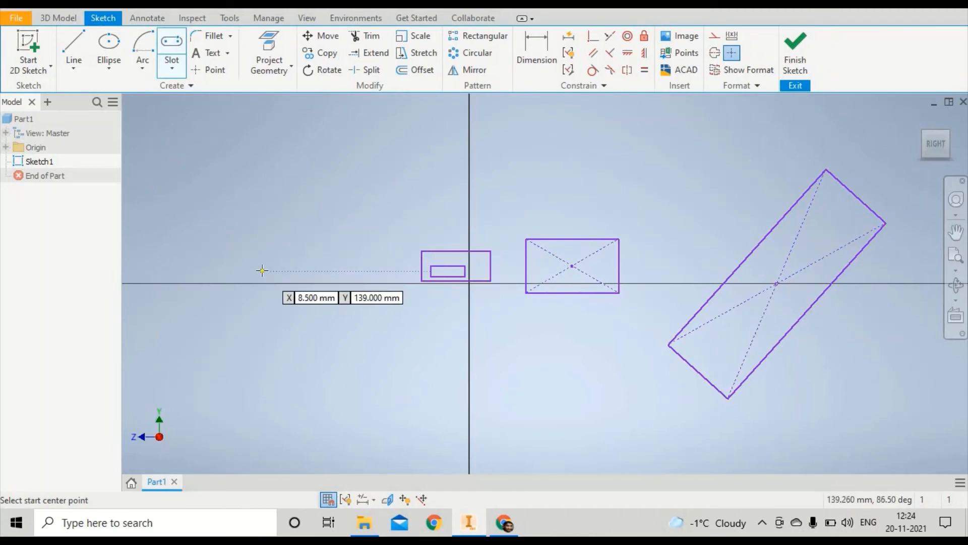
{"action": "scroll", "coordinate": [261, 270], "scroll_direction": "down", "scroll_amount": 3}
{"action": "scroll", "coordinate": [262, 269], "scroll_direction": "up", "scroll_amount": 6}
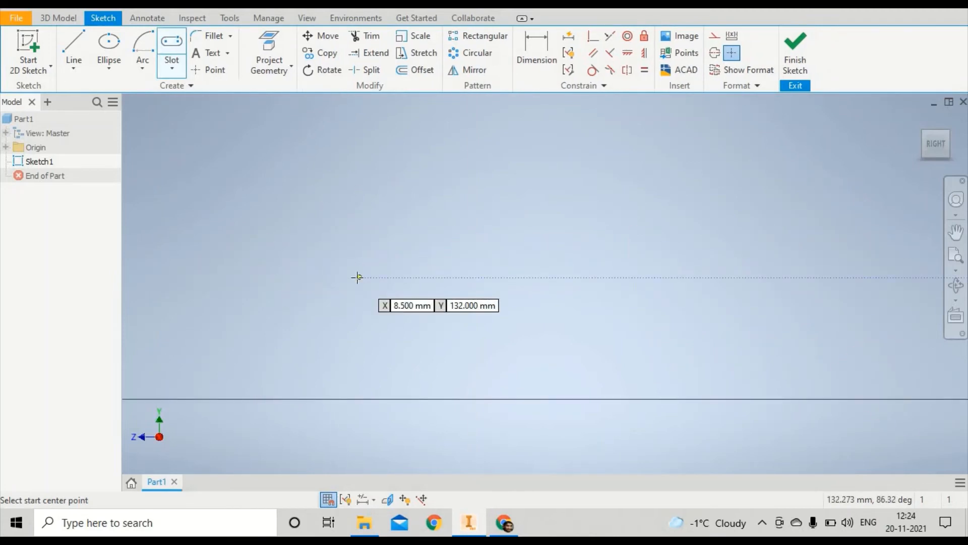
{"action": "scroll", "coordinate": [357, 278], "scroll_direction": "down", "scroll_amount": 2}
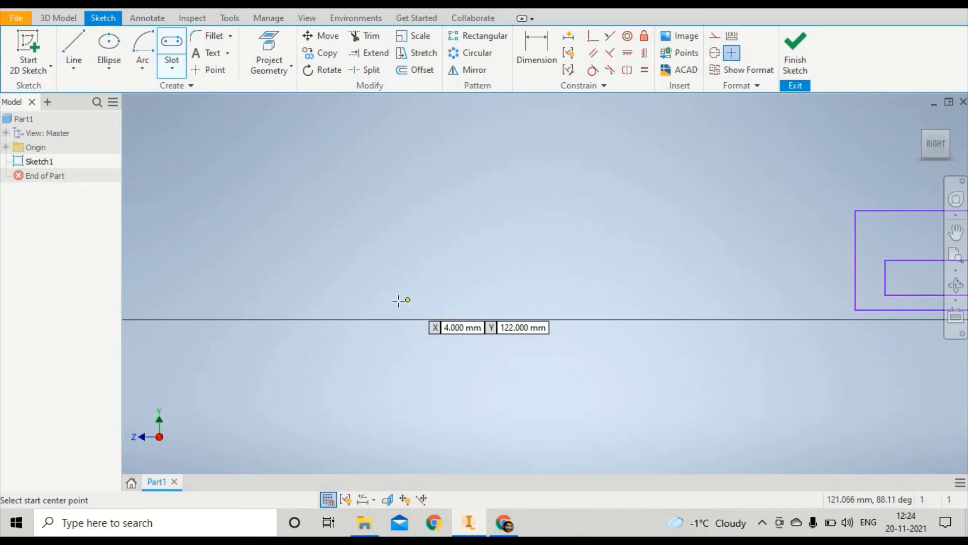
{"action": "left_click", "coordinate": [343, 319]}
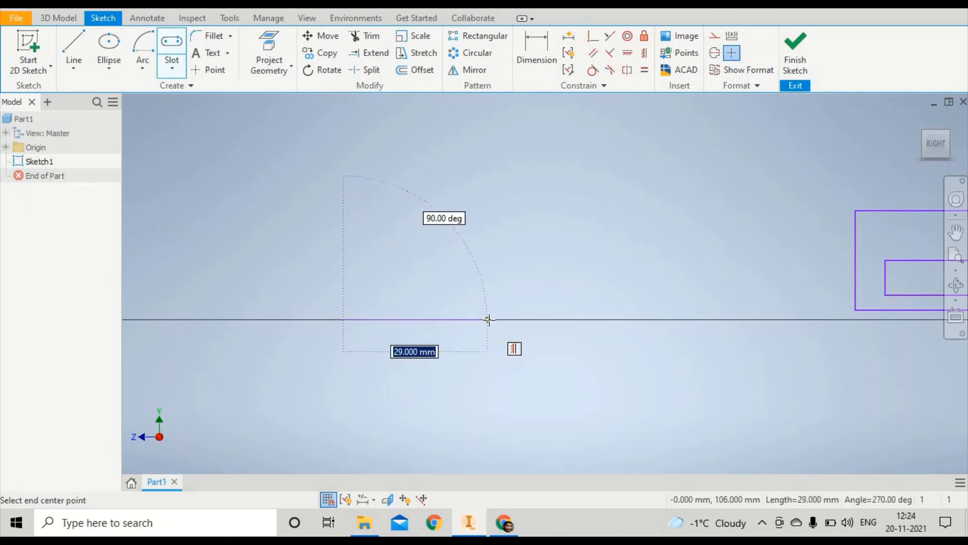
{"action": "left_click", "coordinate": [487, 320]}
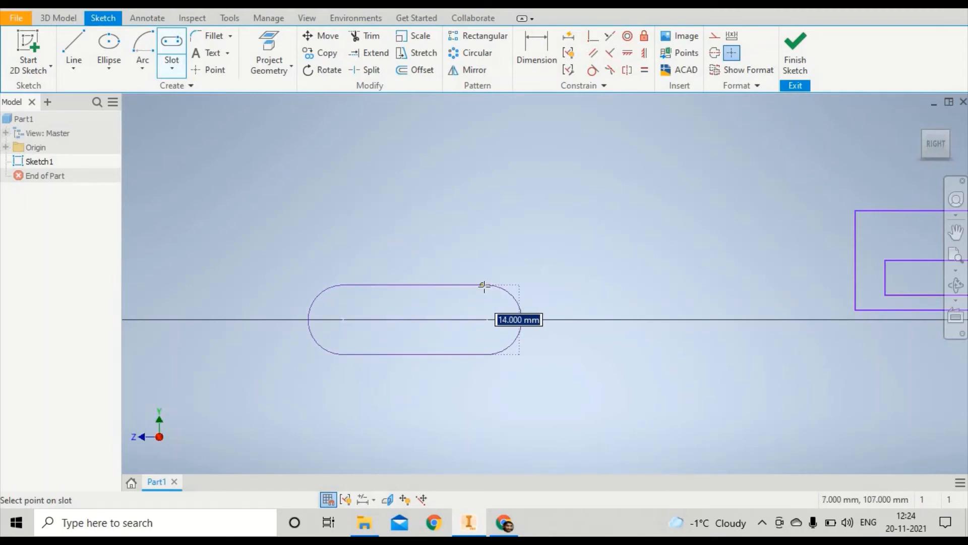
{"action": "left_click", "coordinate": [484, 285]}
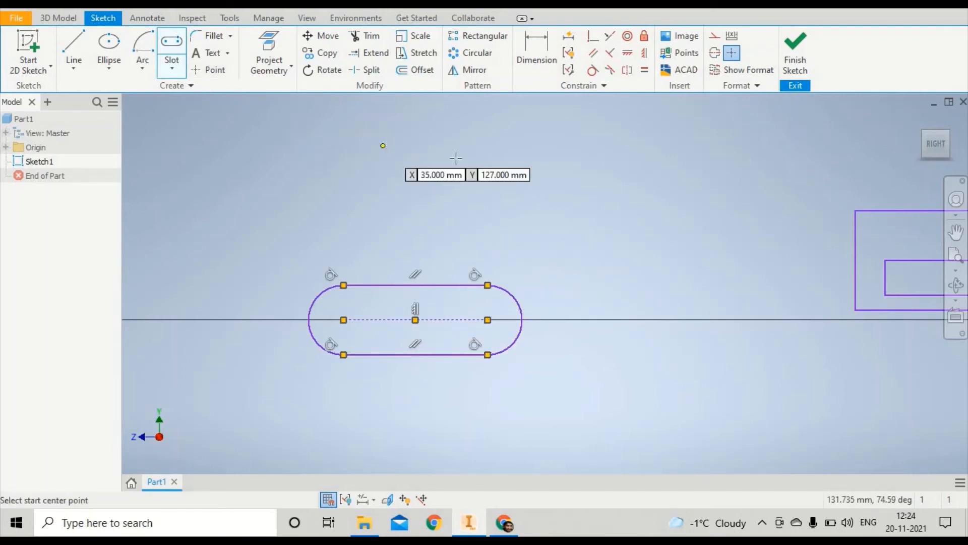
Draw a second center-to-center slot above the first, about 30 mm between centers, with a width of 15 mm
{"action": "left_click", "coordinate": [344, 150]}
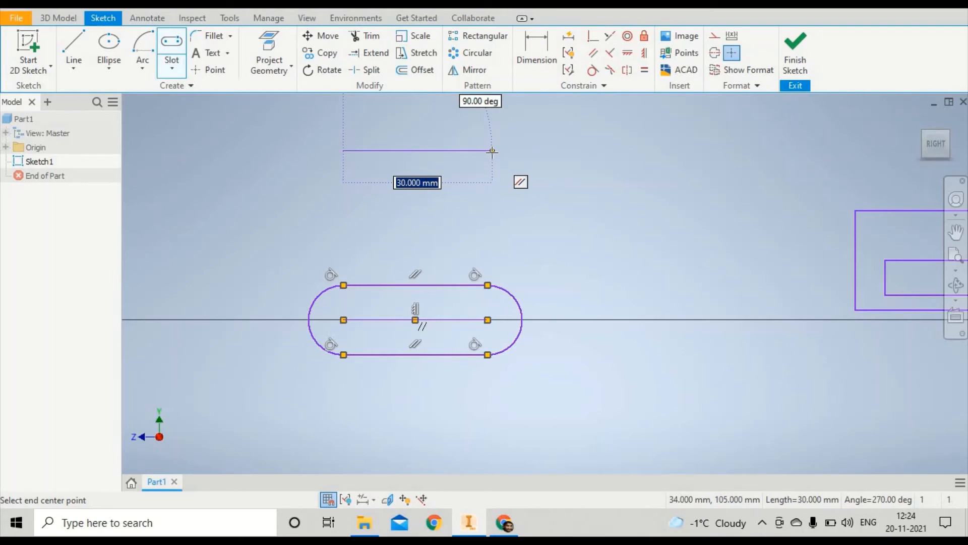
{"action": "left_click", "coordinate": [492, 152]}
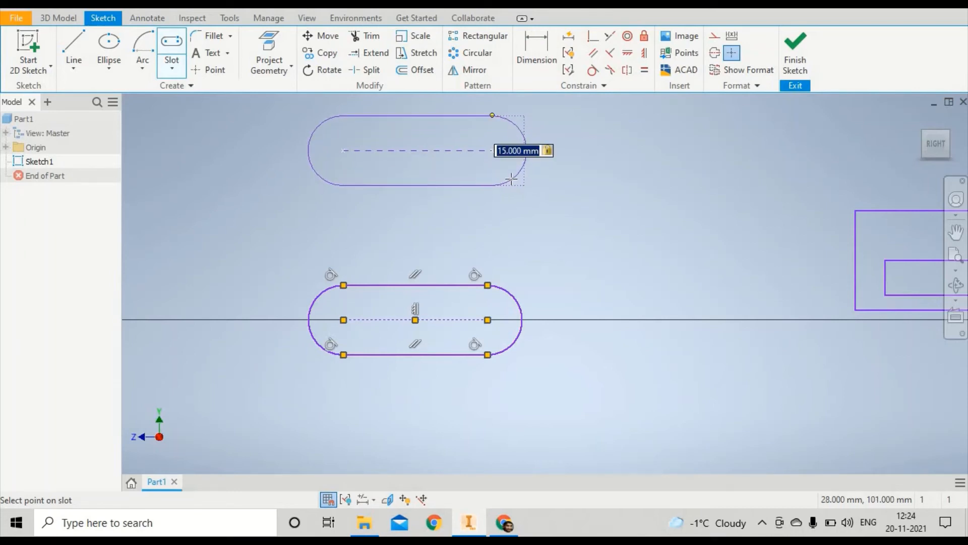
{"action": "key", "text": "Return"}
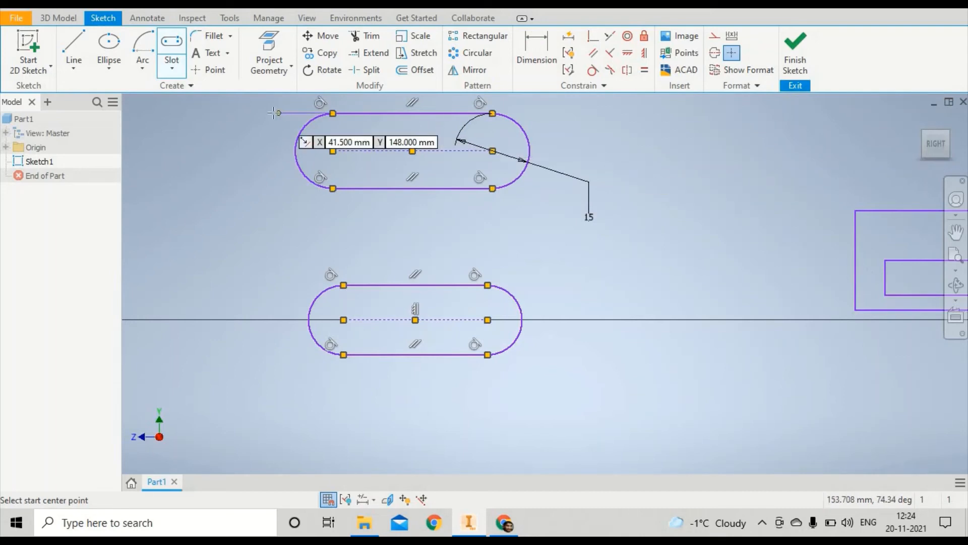
Draw a horizontal overall slot below the horizontal axis, between the lower center-to-center slot and the nested rectangles
{"action": "left_click", "coordinate": [174, 72]}
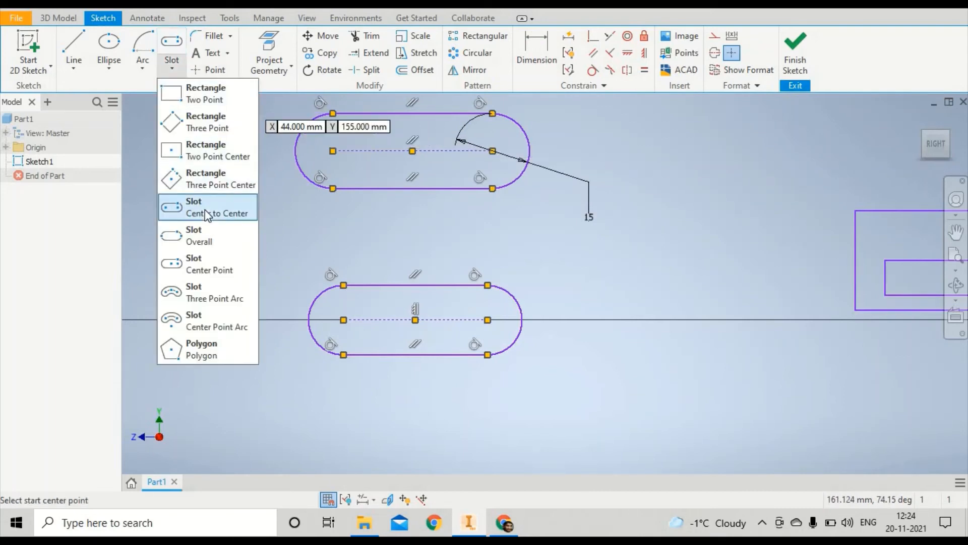
{"action": "left_click", "coordinate": [222, 234]}
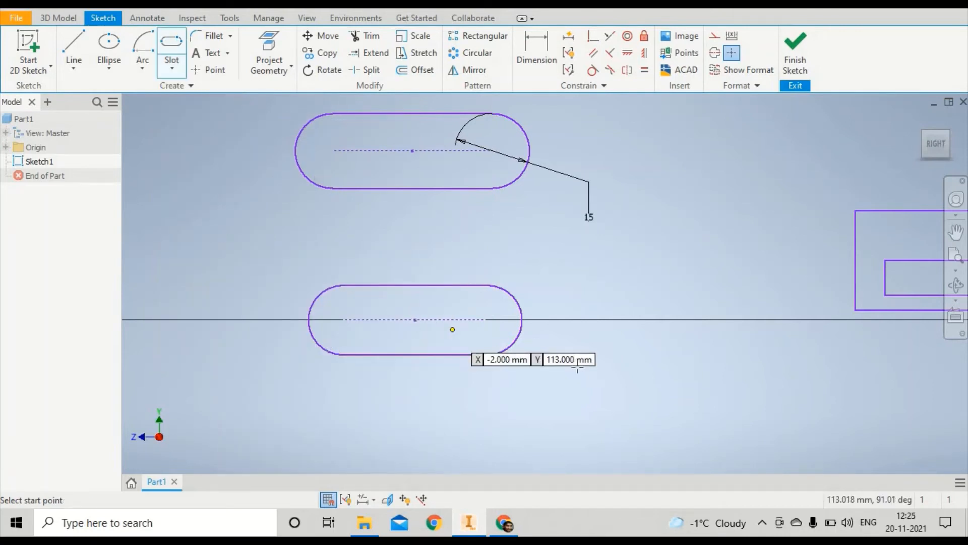
{"action": "left_click", "coordinate": [552, 399]}
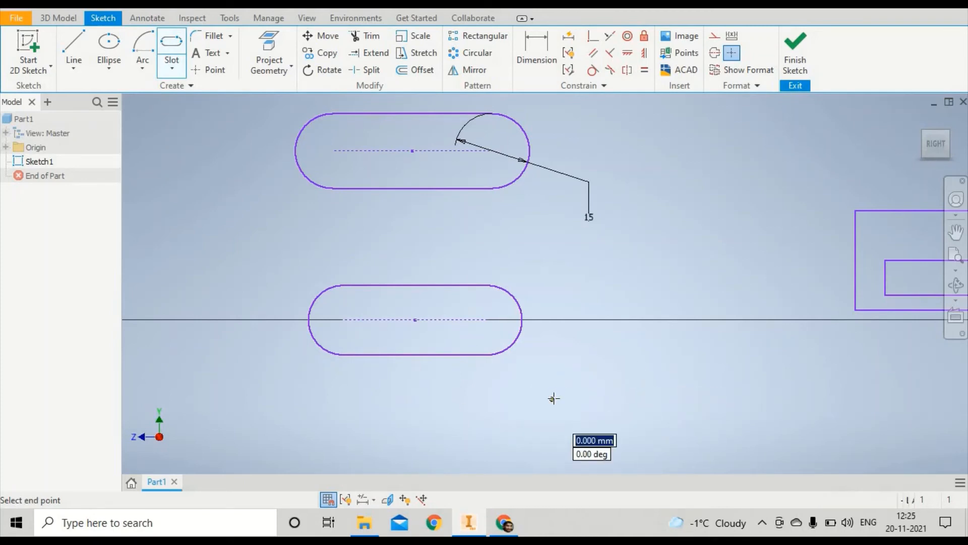
{"action": "left_click", "coordinate": [813, 394]}
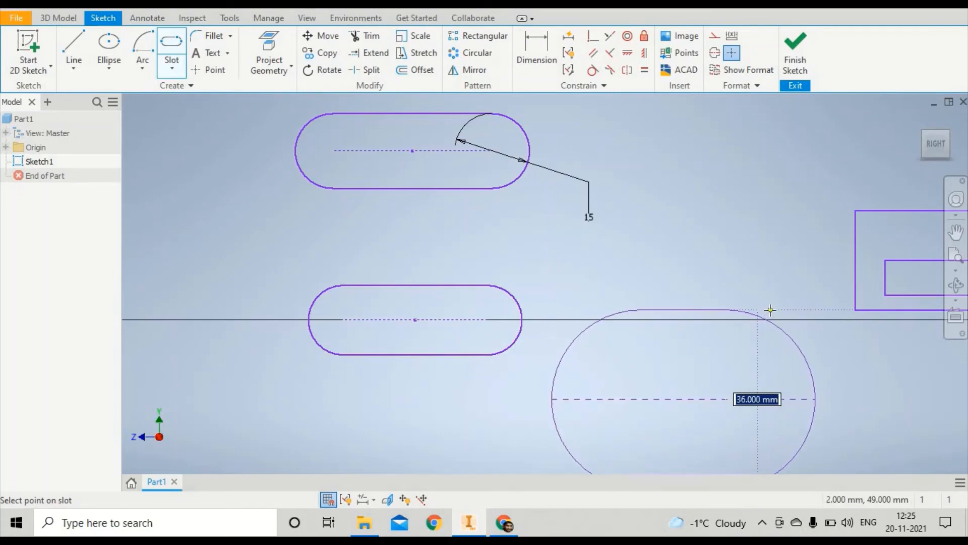
{"action": "left_click", "coordinate": [766, 353]}
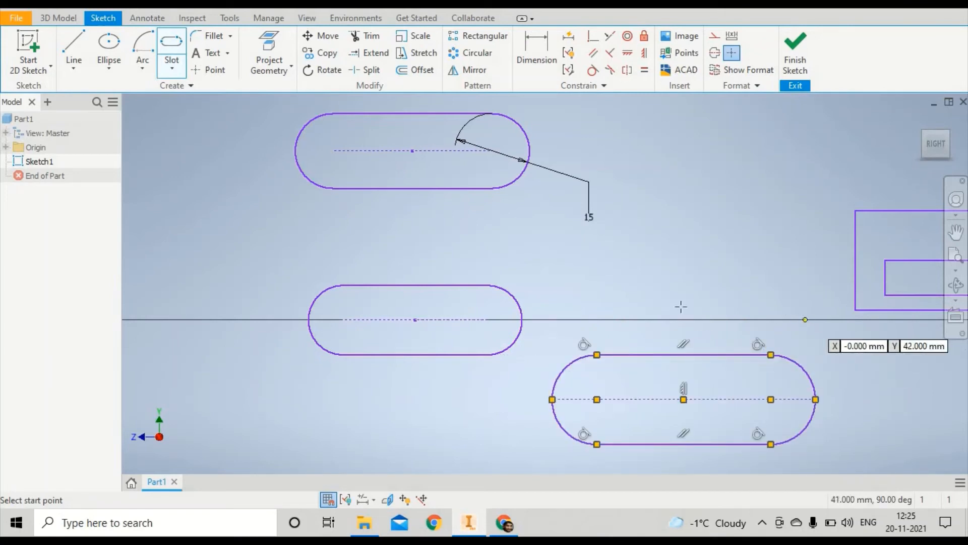
{"action": "key", "text": "Escape"}
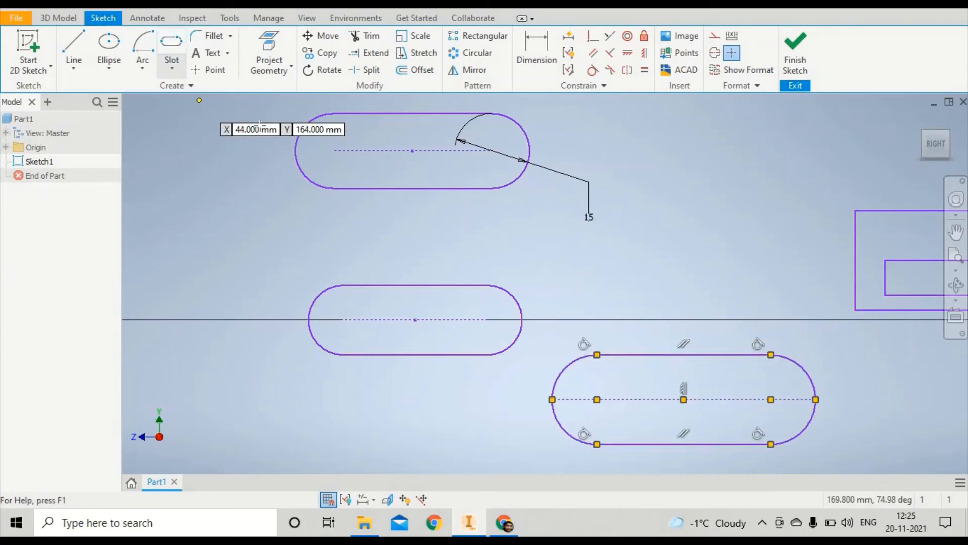
Draw a horizontal center point slot above the overall slot, about 14 mm from center to arc center and 14 mm wide
{"action": "left_click", "coordinate": [178, 71]}
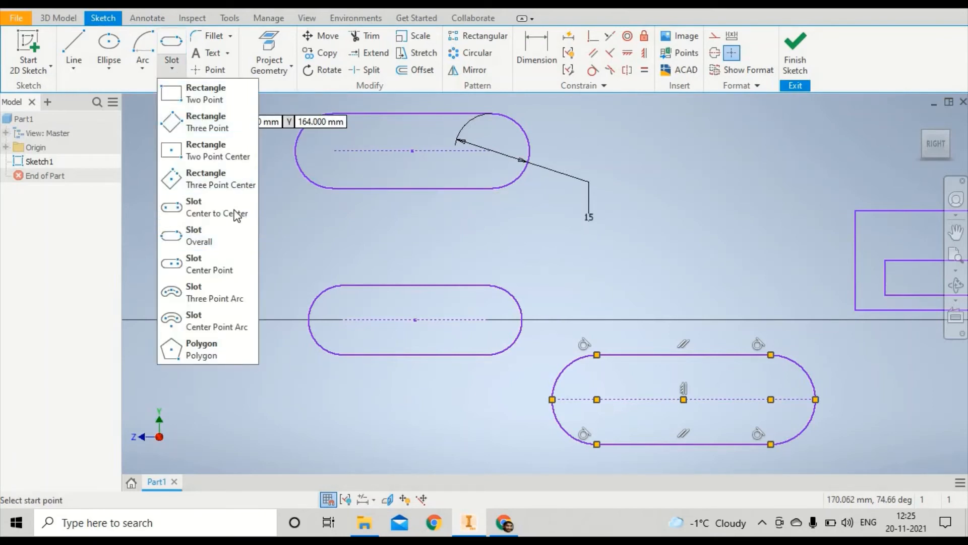
{"action": "left_click", "coordinate": [554, 231]}
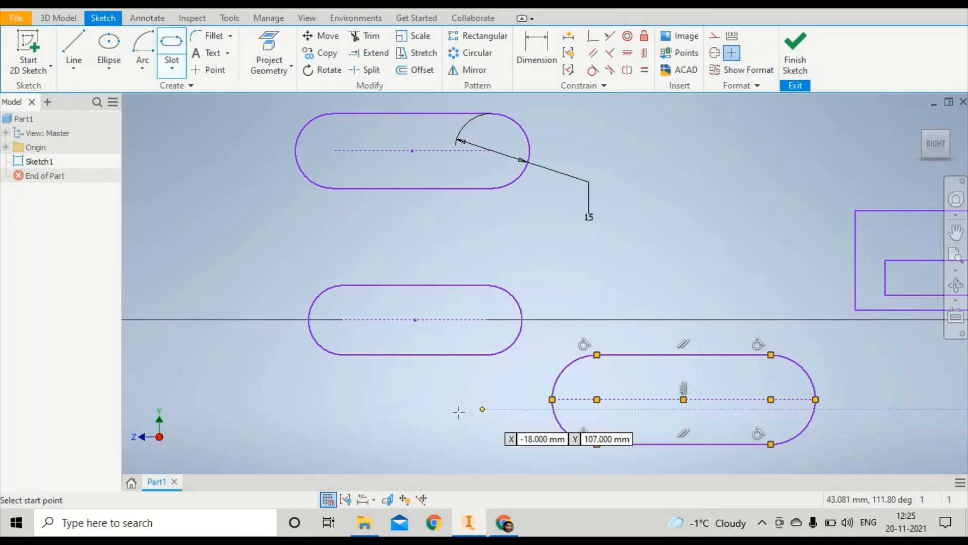
{"action": "left_click", "coordinate": [178, 69]}
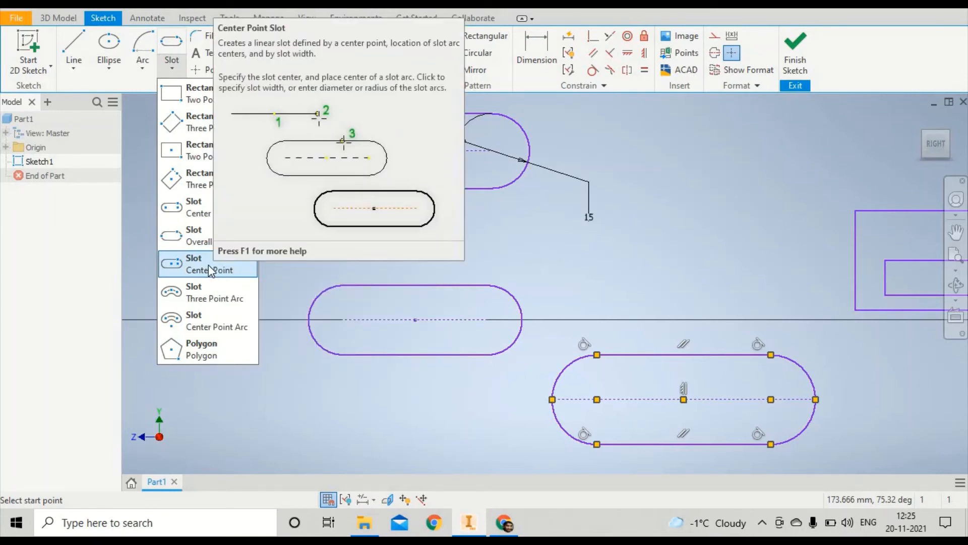
{"action": "left_click", "coordinate": [208, 270]}
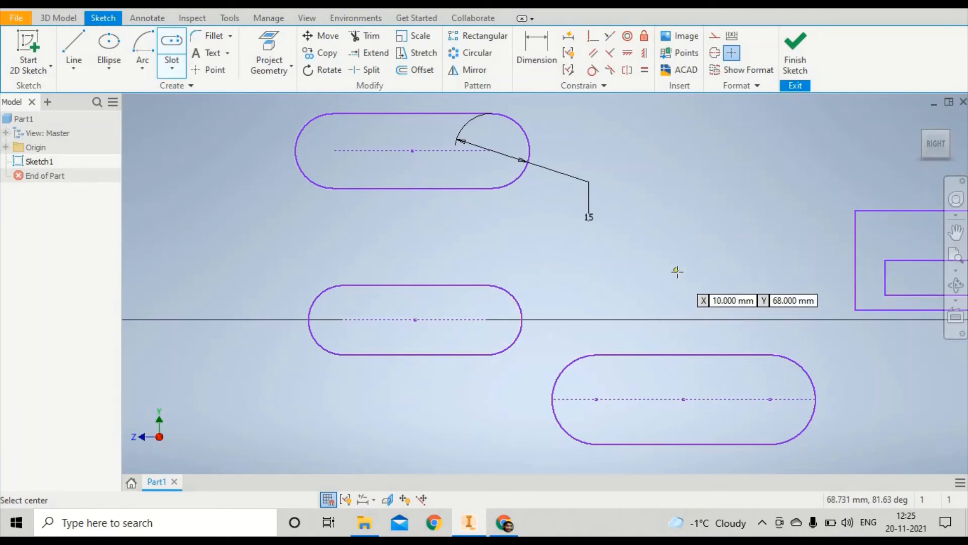
{"action": "left_click", "coordinate": [677, 272]}
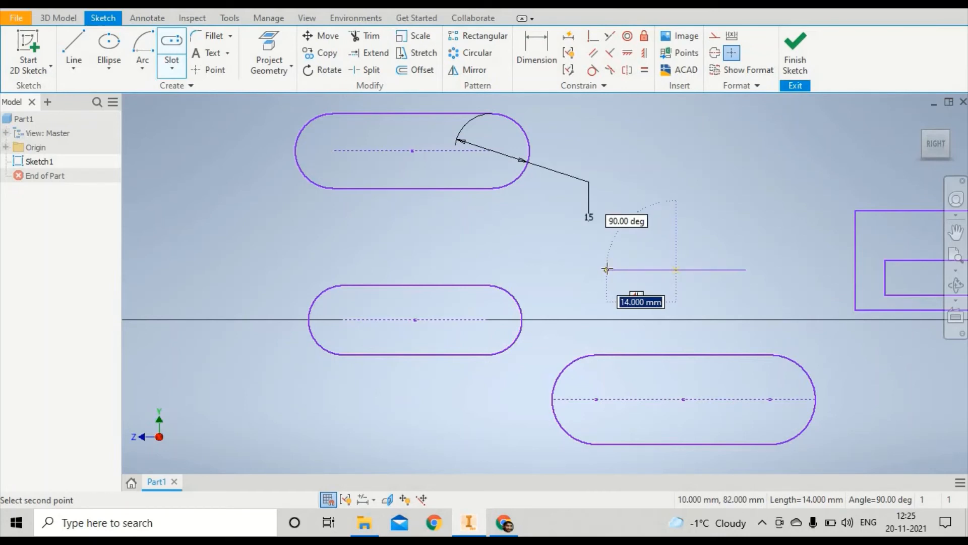
{"action": "left_click", "coordinate": [606, 269]}
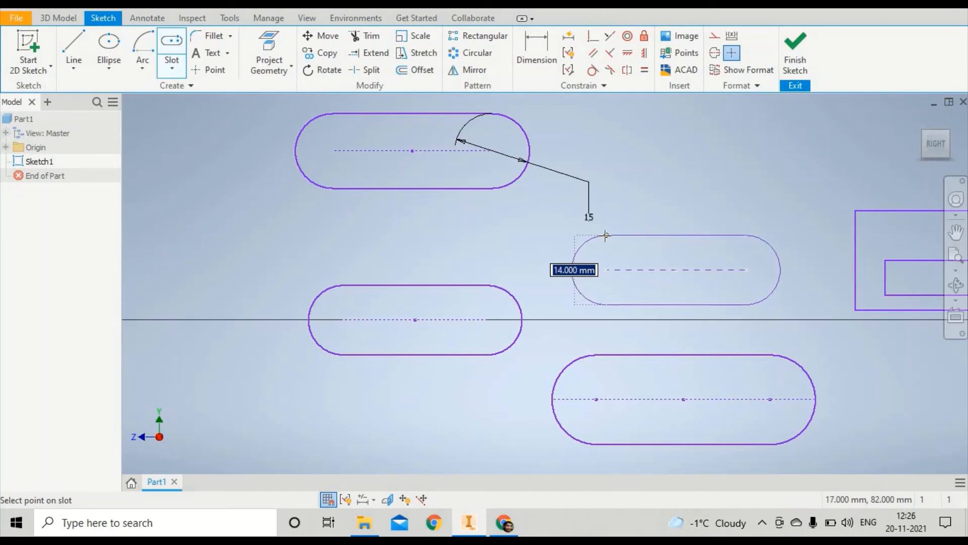
{"action": "left_click", "coordinate": [606, 235]}
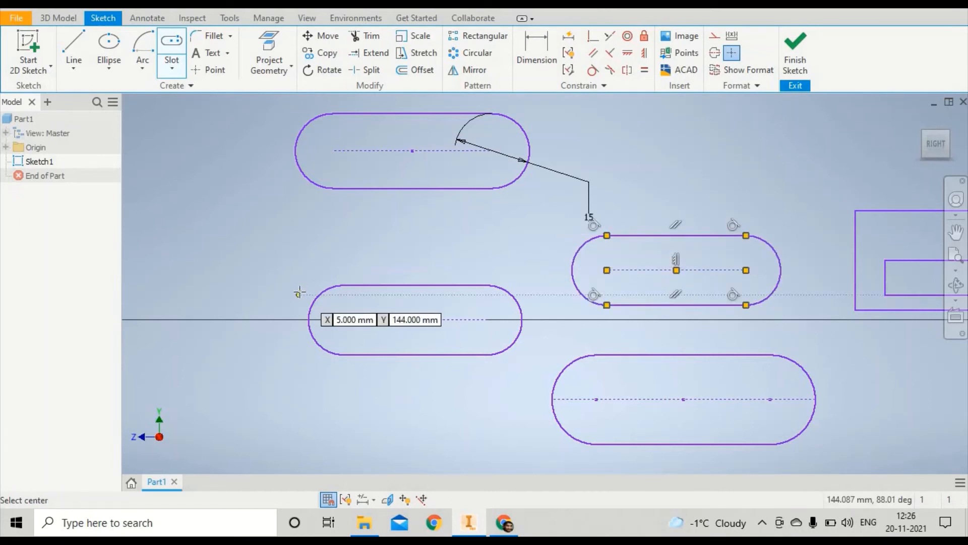
Draw a three-point arc slot in the empty area beyond the rectangles, with a center-arc radius of about 150 mm
{"action": "left_click", "coordinate": [173, 69]}
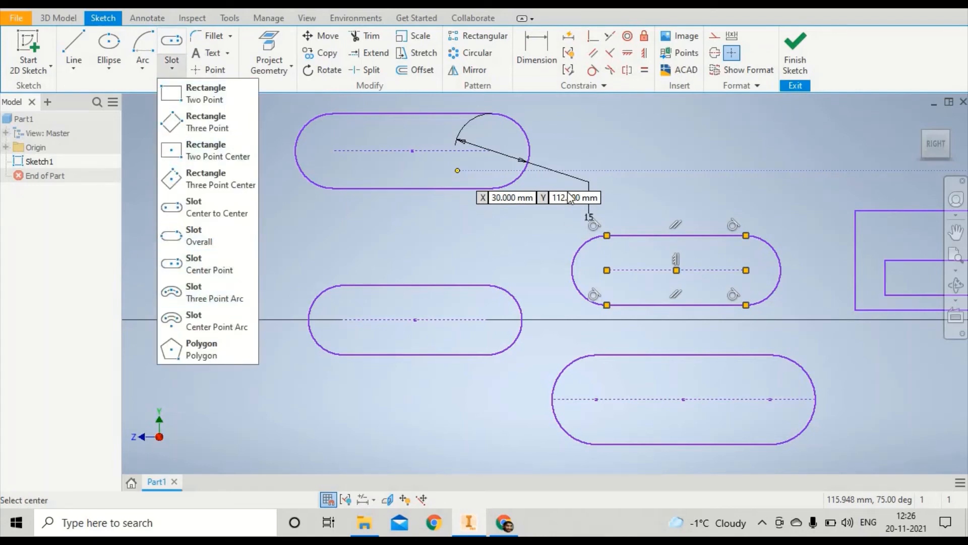
{"action": "left_click", "coordinate": [412, 141]}
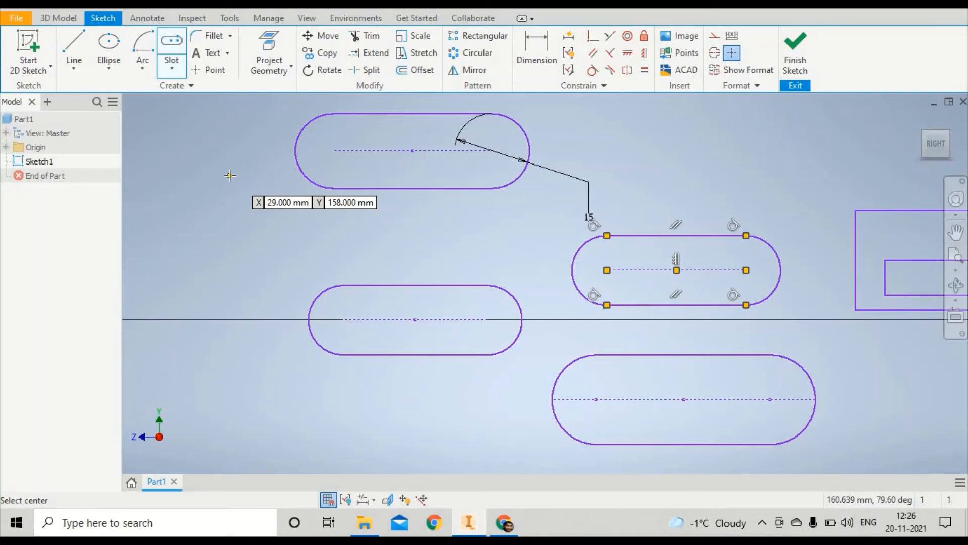
{"action": "left_click", "coordinate": [173, 76]}
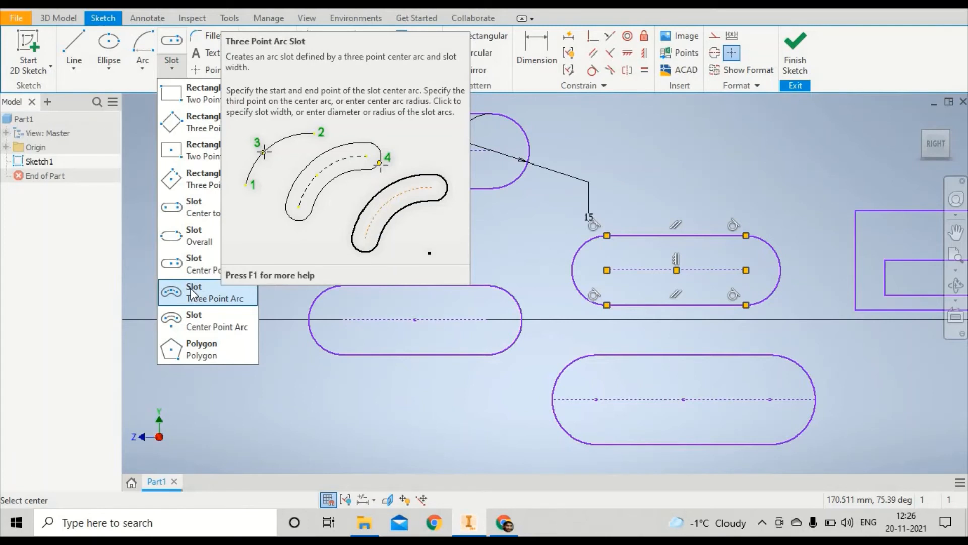
{"action": "left_click", "coordinate": [212, 292]}
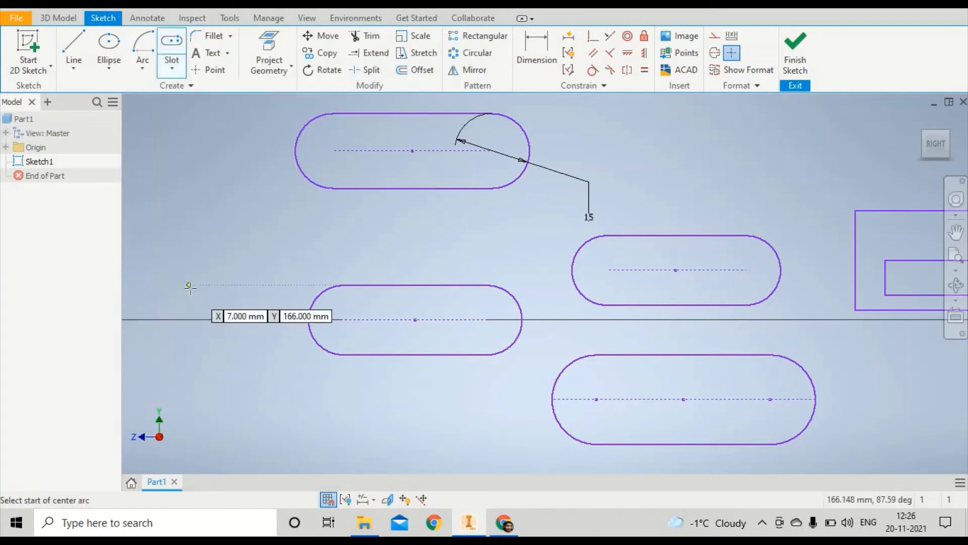
{"action": "scroll", "coordinate": [322, 247], "scroll_direction": "up", "scroll_amount": 5}
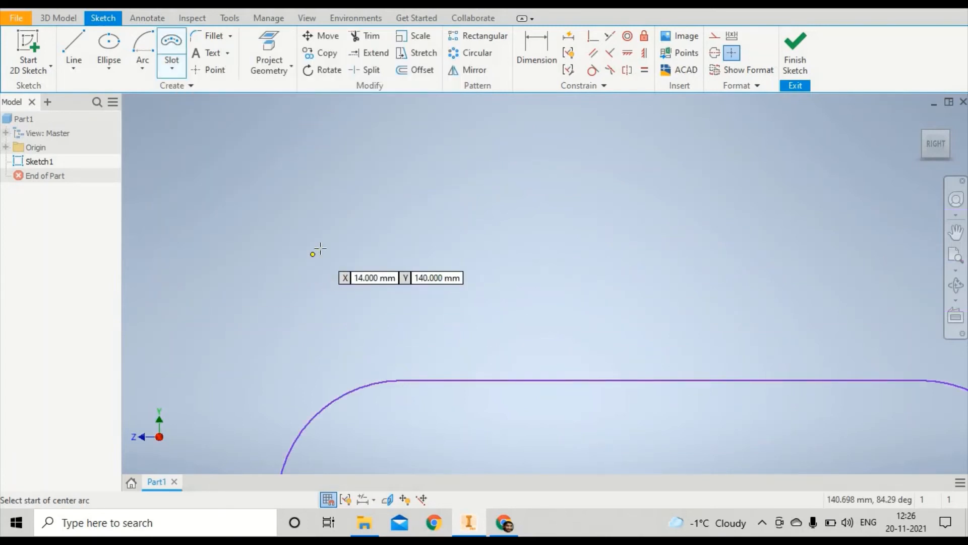
{"action": "scroll", "coordinate": [319, 250], "scroll_direction": "down", "scroll_amount": 8}
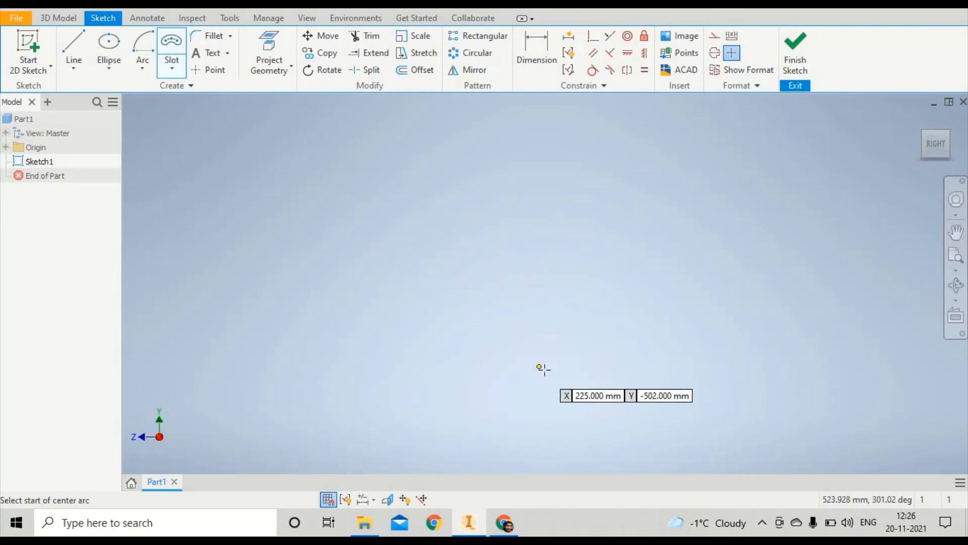
{"action": "left_click", "coordinate": [536, 414]}
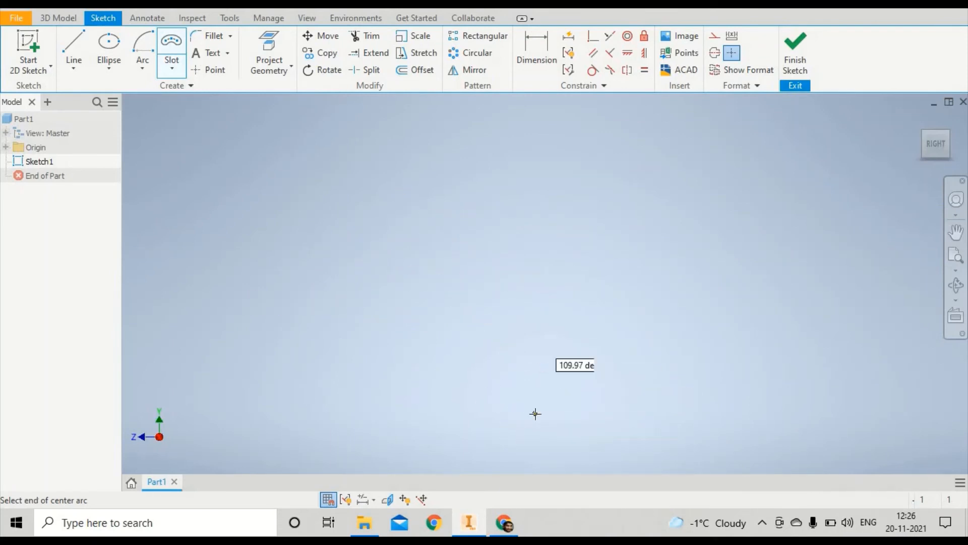
{"action": "left_click", "coordinate": [535, 130]}
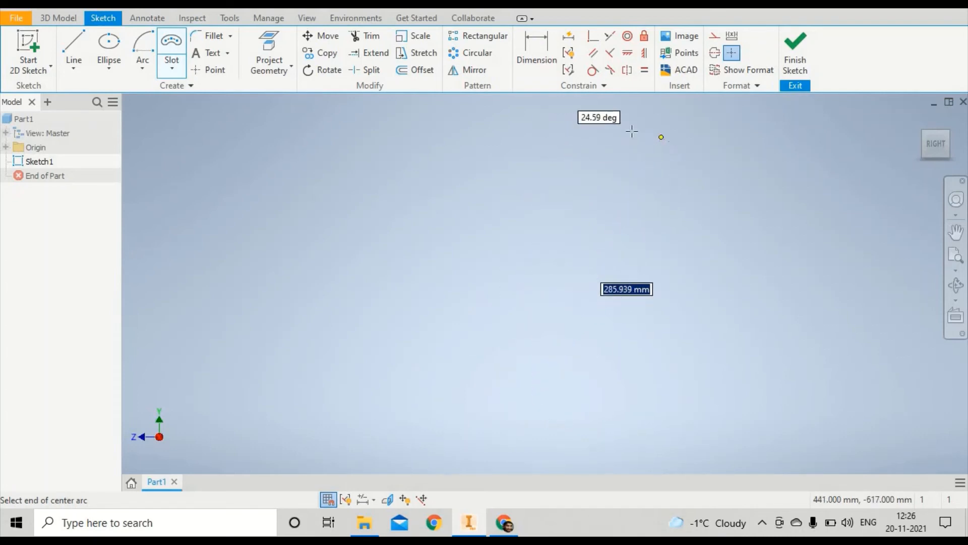
{"action": "left_click", "coordinate": [660, 137]}
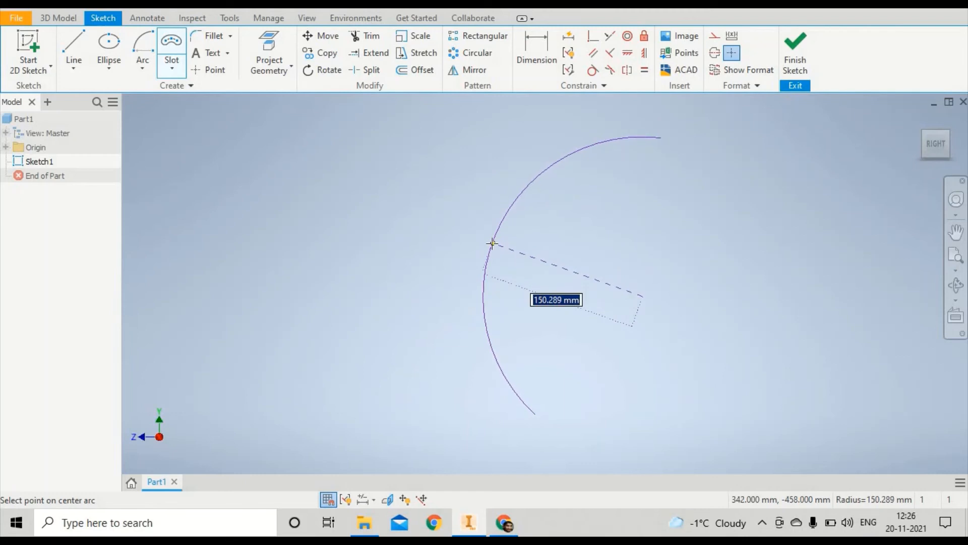
{"action": "left_click", "coordinate": [492, 243]}
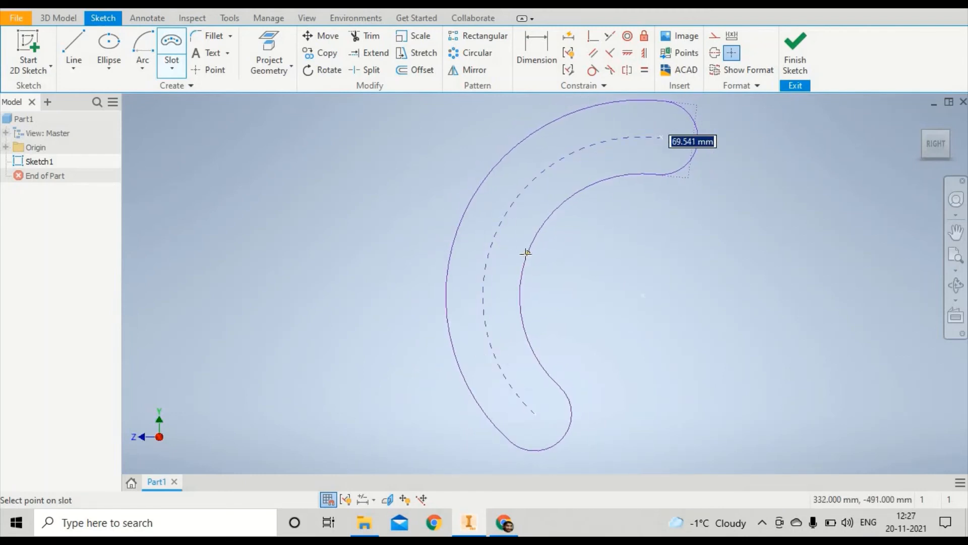
{"action": "left_click", "coordinate": [575, 251]}
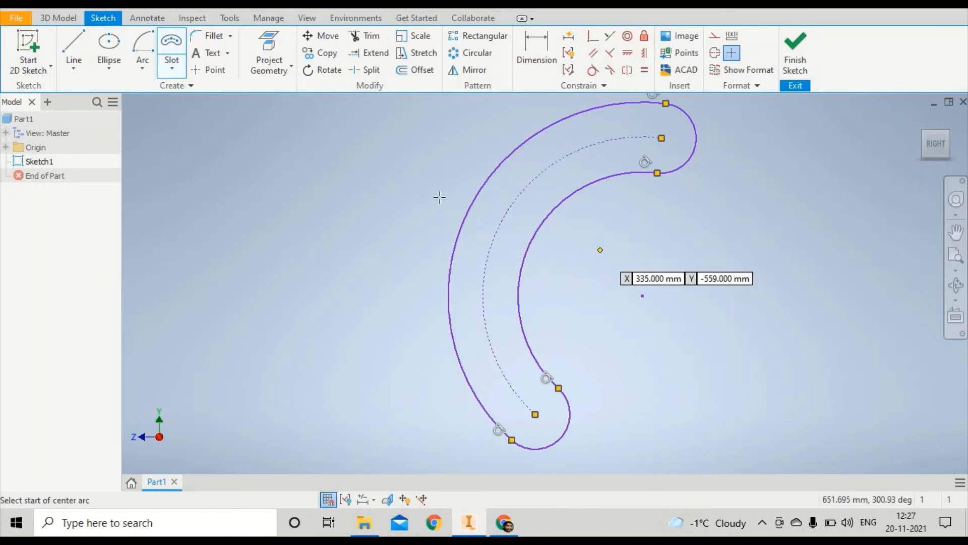
Draw a second, larger three-point arc slot arching upward to the right of the first, with a center-arc radius of about 388 mm
{"action": "left_click", "coordinate": [175, 74]}
{"action": "left_click", "coordinate": [175, 73]}
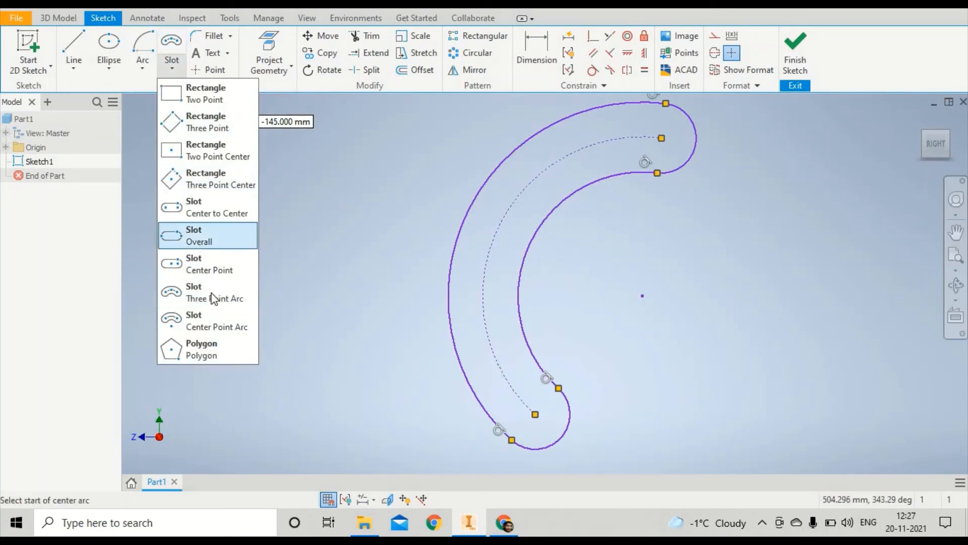
{"action": "left_click", "coordinate": [211, 296]}
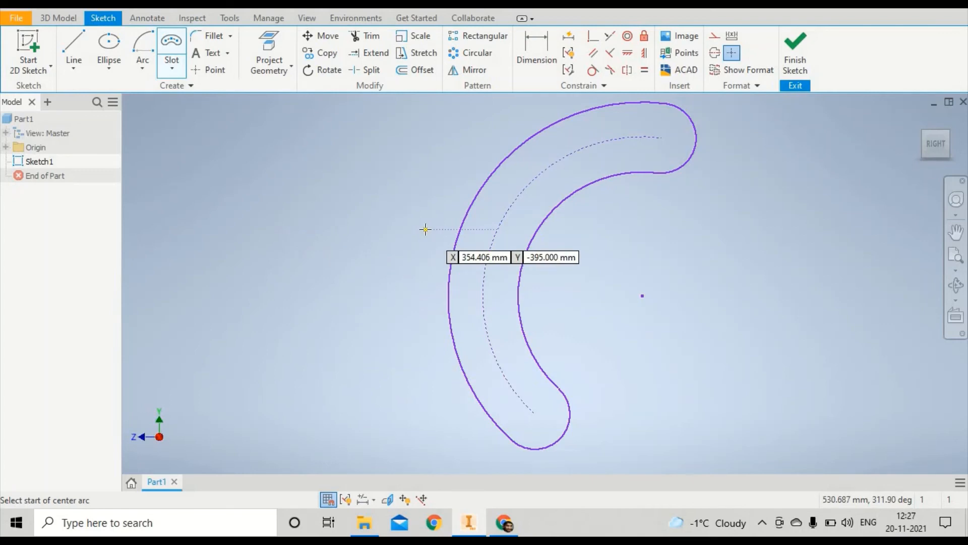
{"action": "scroll", "coordinate": [425, 229], "scroll_direction": "up", "scroll_amount": 2}
{"action": "scroll", "coordinate": [426, 228], "scroll_direction": "down", "scroll_amount": 8}
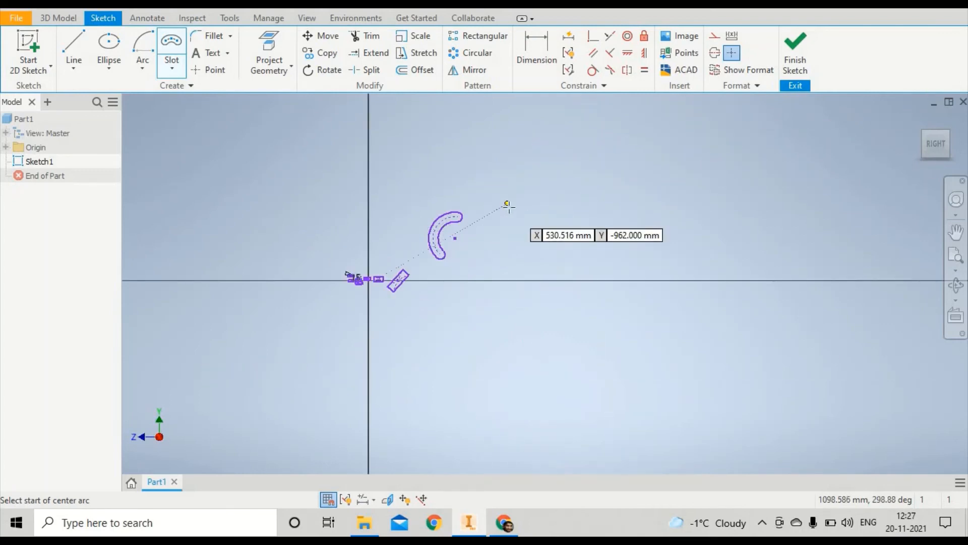
{"action": "scroll", "coordinate": [508, 206], "scroll_direction": "up", "scroll_amount": 6}
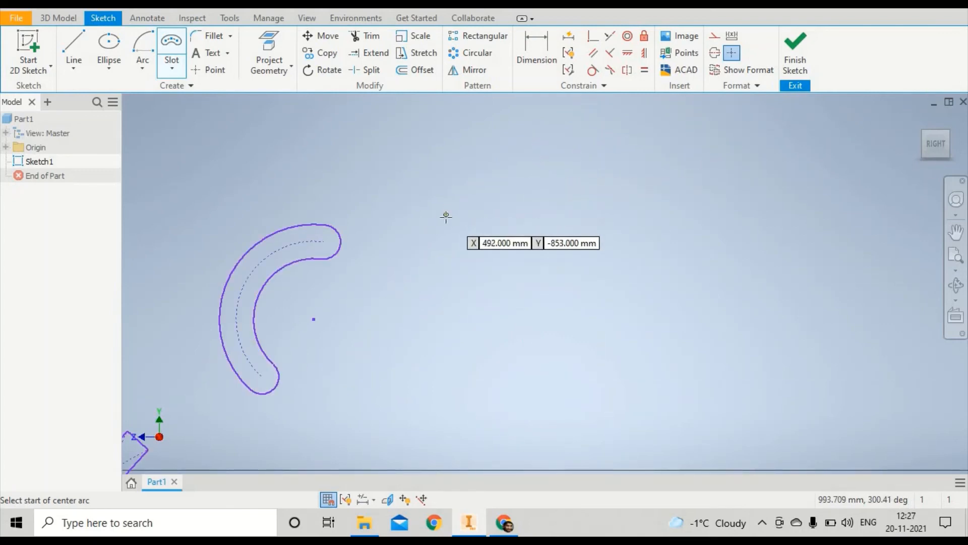
{"action": "left_click", "coordinate": [445, 217]}
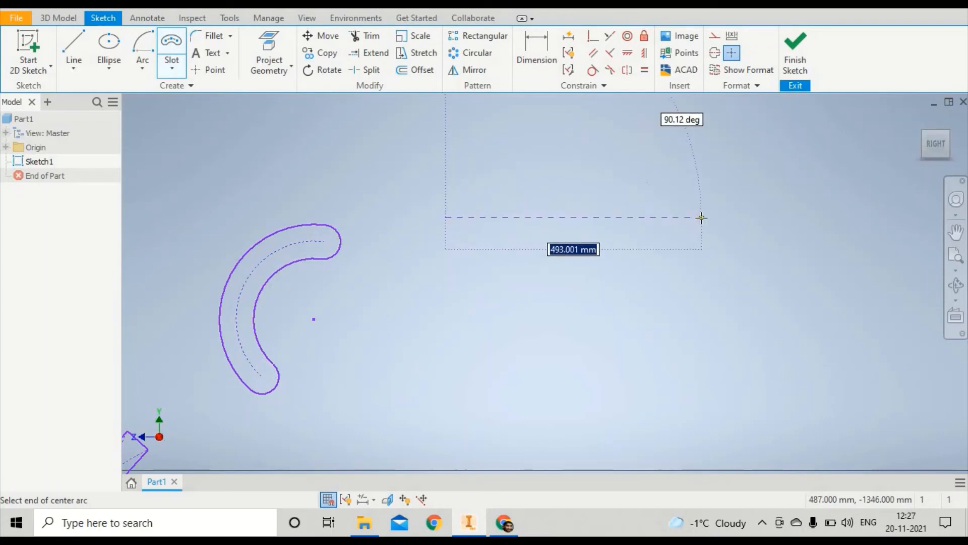
{"action": "left_click", "coordinate": [723, 219]}
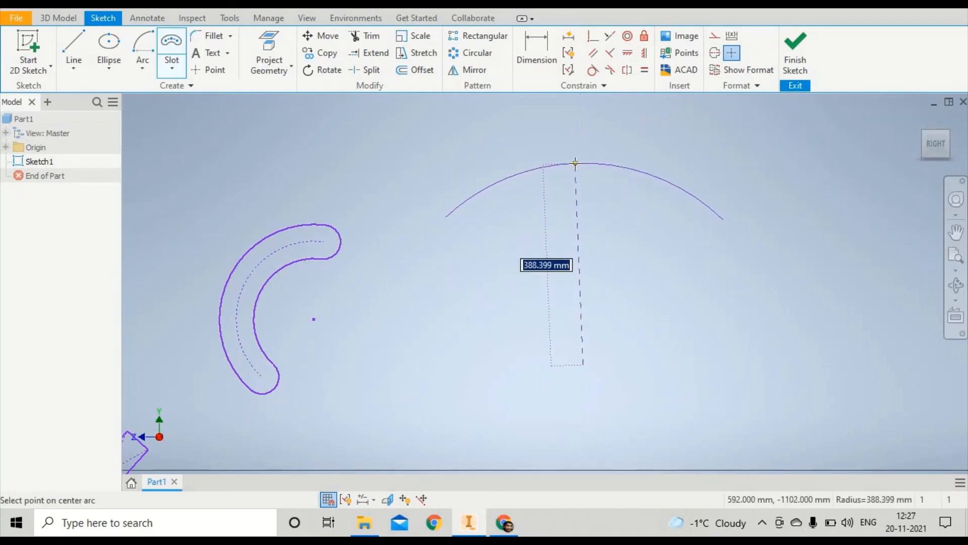
{"action": "left_click", "coordinate": [574, 163]}
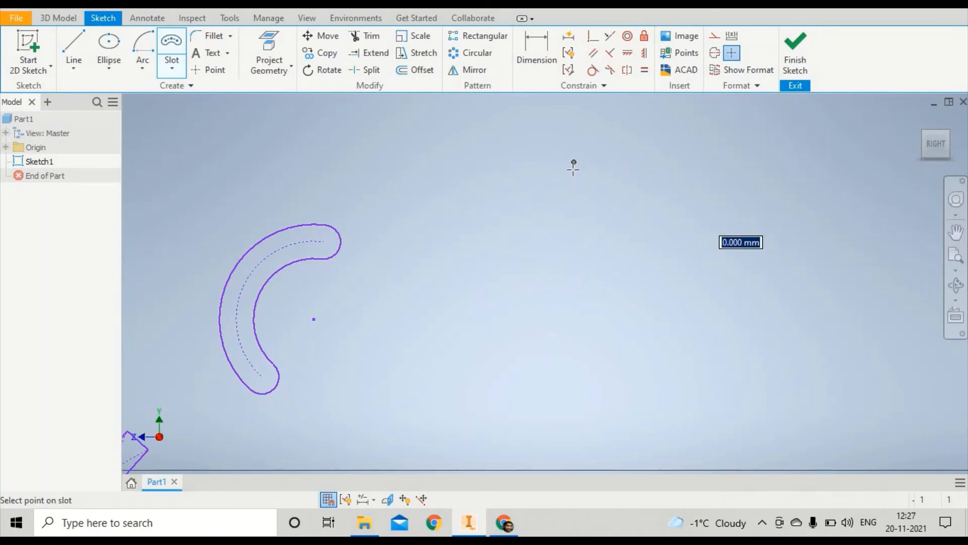
{"action": "left_click", "coordinate": [574, 192]}
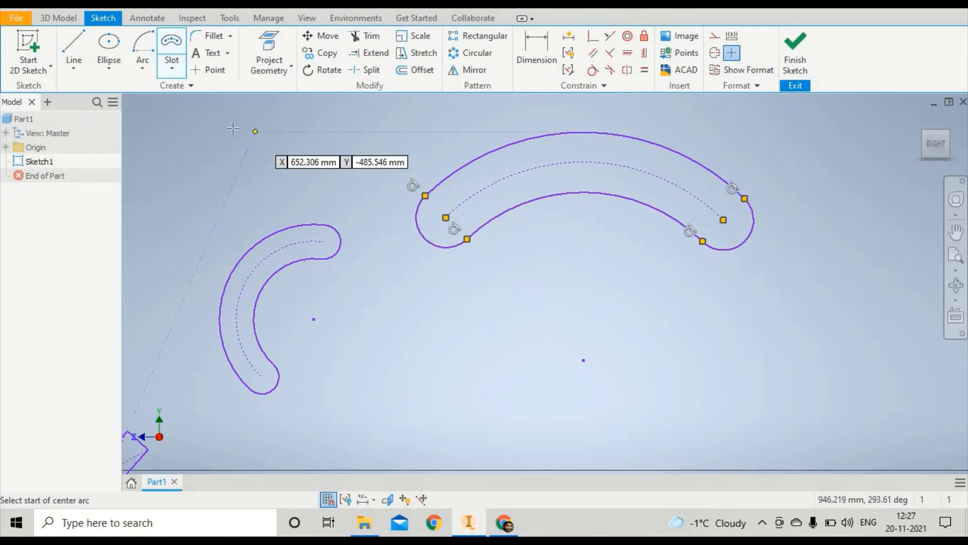
Draw an upward-arching center point arc slot to the right of the three-point arc slots, with its center above the horizontal axis
{"action": "left_click", "coordinate": [167, 72]}
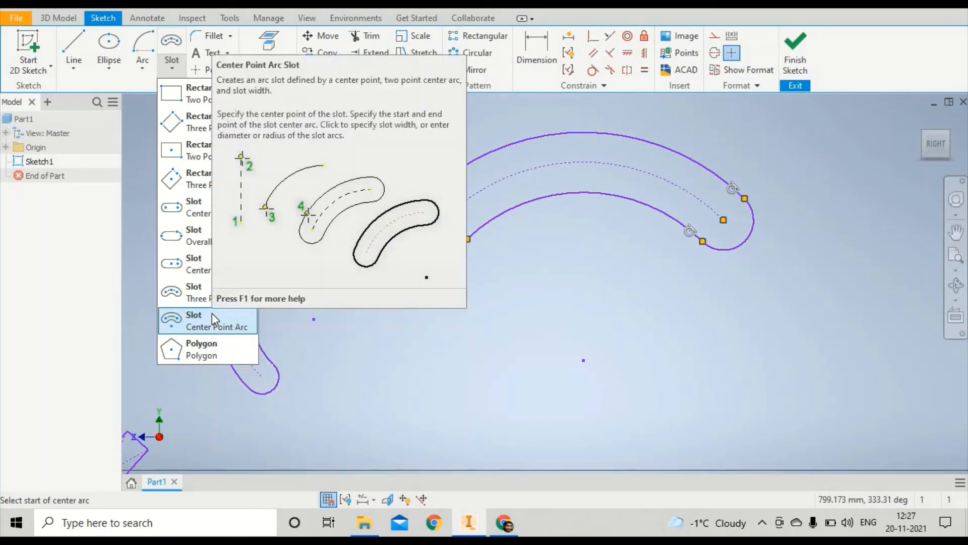
{"action": "left_click", "coordinate": [212, 315]}
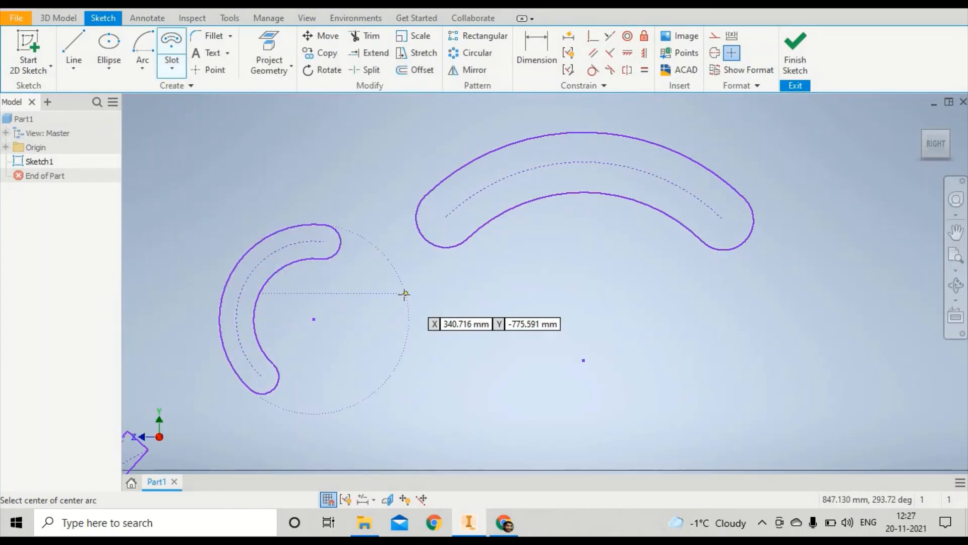
{"action": "scroll", "coordinate": [405, 293], "scroll_direction": "up", "scroll_amount": 5}
{"action": "scroll", "coordinate": [555, 303], "scroll_direction": "down", "scroll_amount": 3}
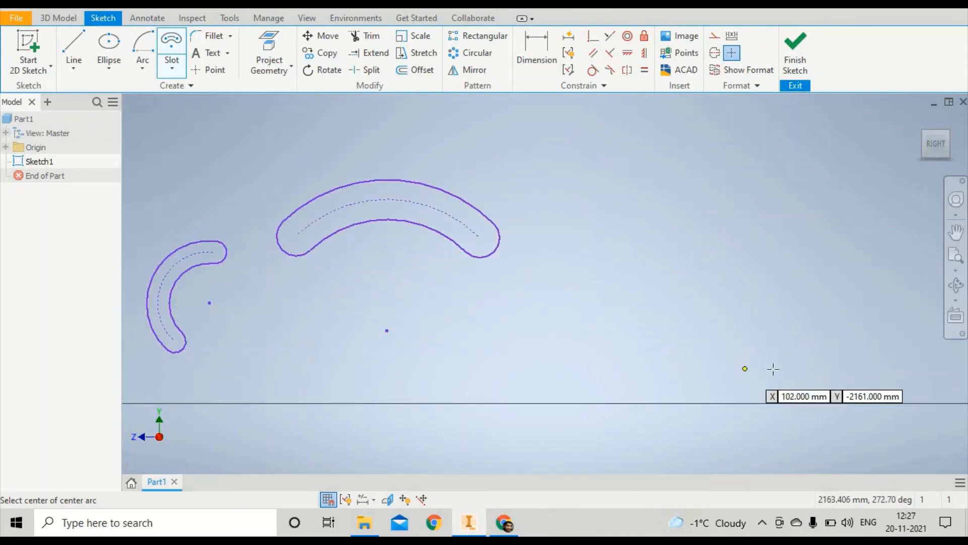
{"action": "left_click", "coordinate": [791, 369]}
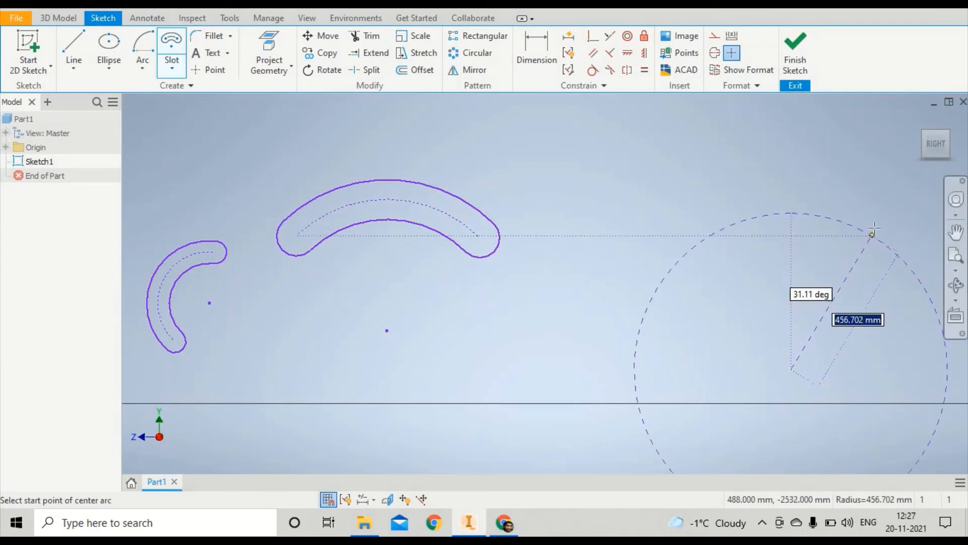
{"action": "left_click", "coordinate": [808, 186]}
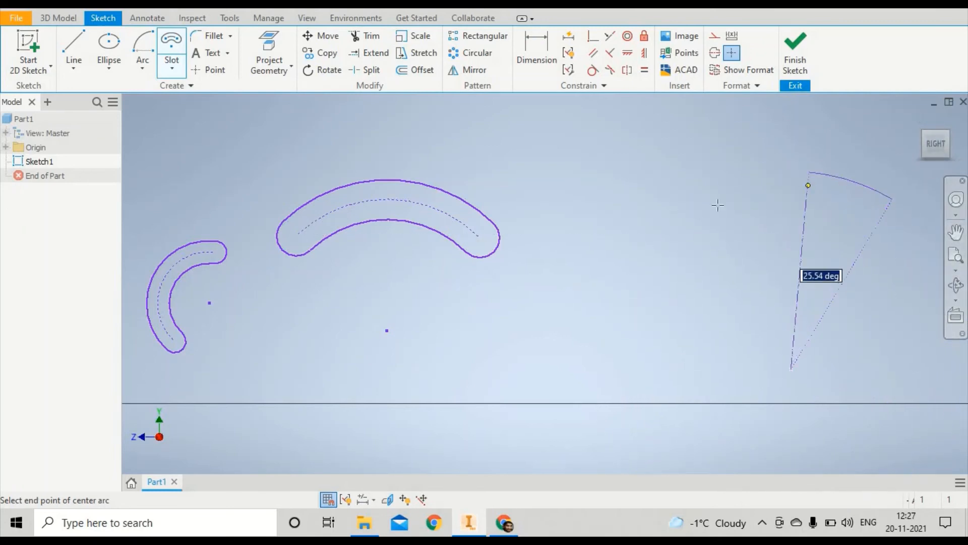
{"action": "left_click", "coordinate": [674, 217]}
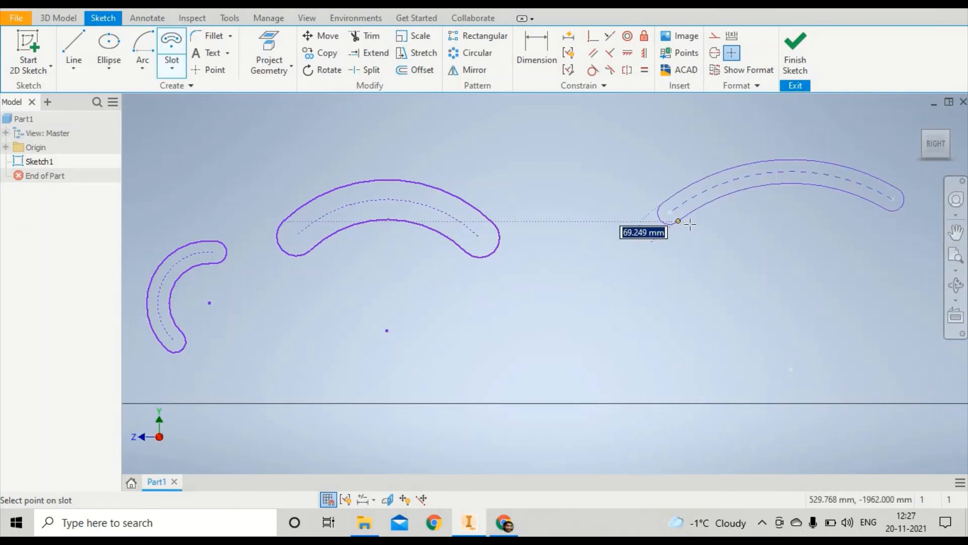
{"action": "left_click", "coordinate": [631, 252]}
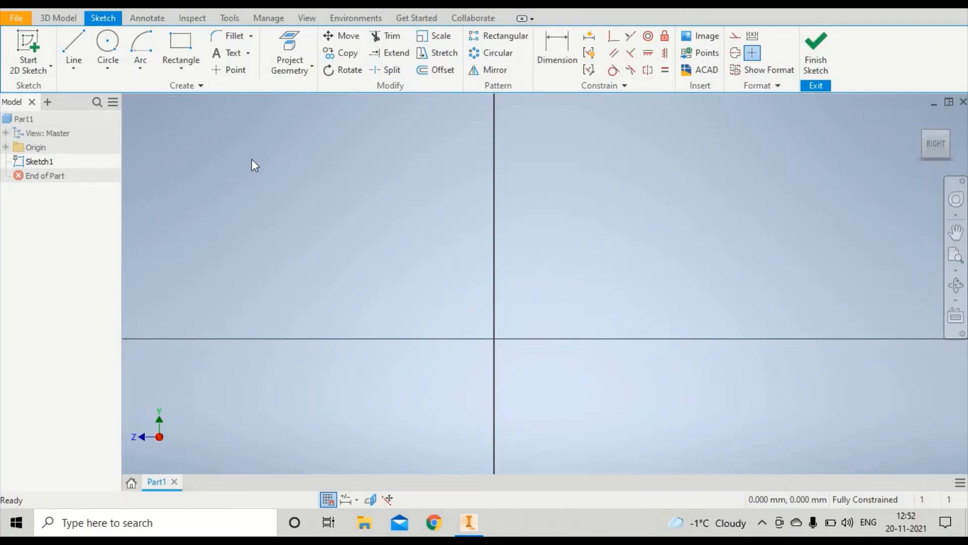
Place a sketch point above and to the left of the origin at about X 244 mm, Y 303 mm
{"action": "left_click", "coordinate": [232, 70]}
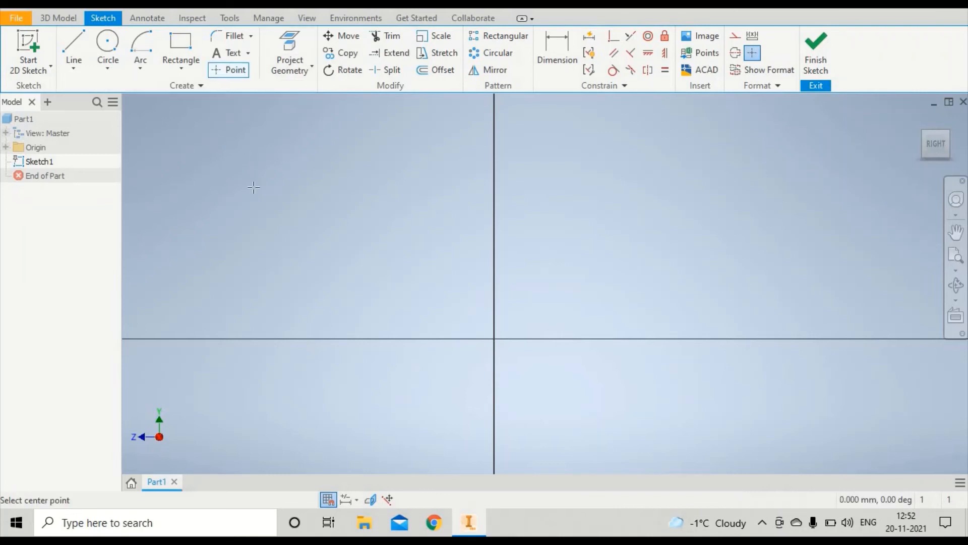
{"action": "left_click", "coordinate": [280, 167]}
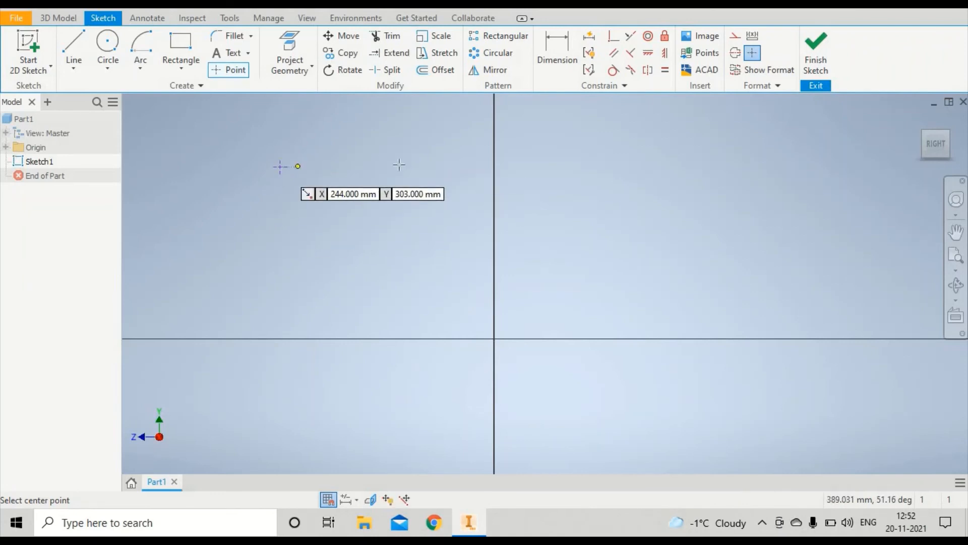
Place eight more sketch points around the axes, completing a rough three-by-three grid, and finish the Point command
{"action": "left_click", "coordinate": [436, 167]}
{"action": "left_click", "coordinate": [620, 170]}
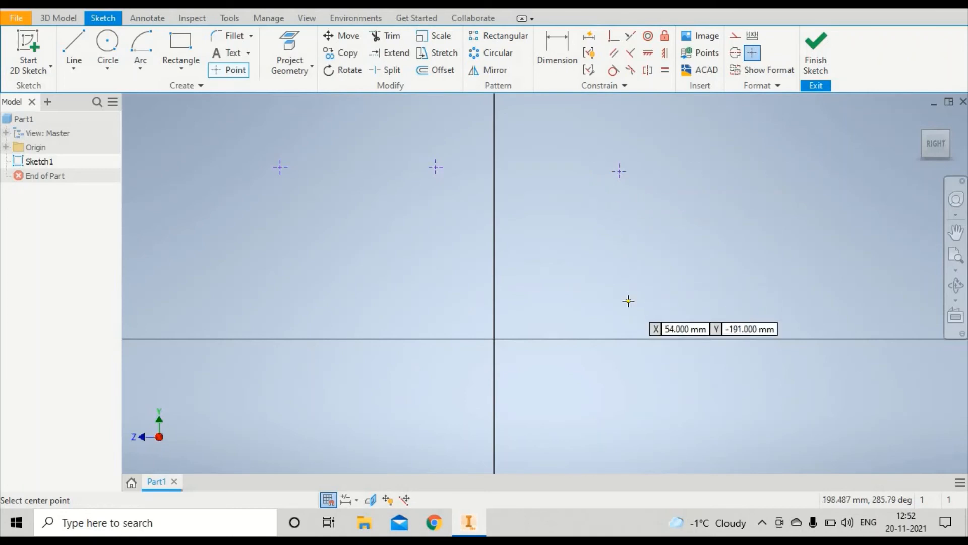
{"action": "left_click", "coordinate": [628, 300]}
{"action": "left_click", "coordinate": [441, 300]}
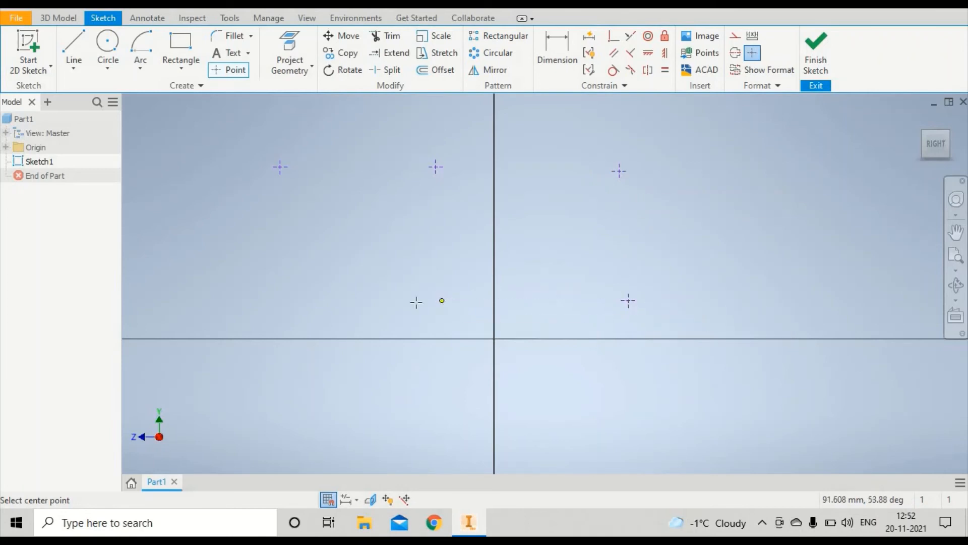
{"action": "left_click", "coordinate": [280, 306]}
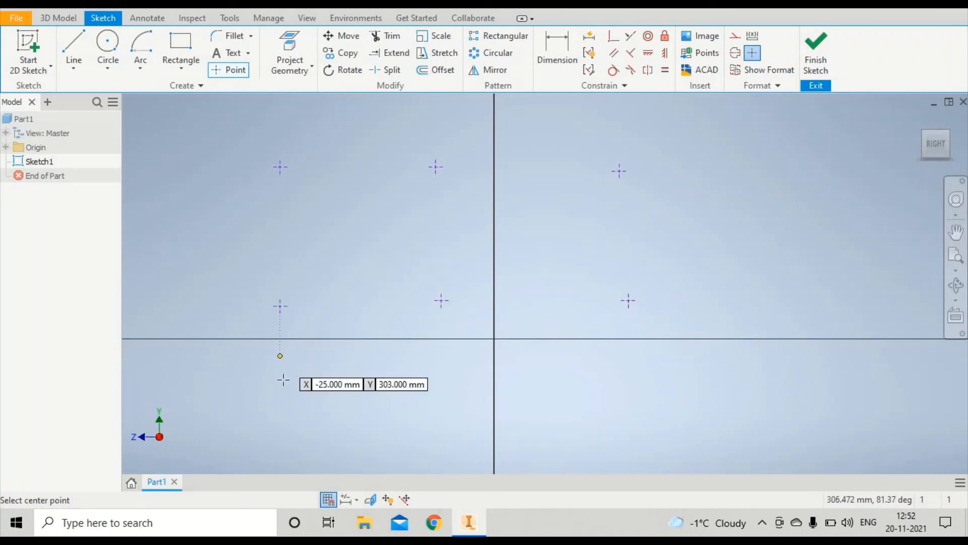
{"action": "left_click", "coordinate": [281, 428]}
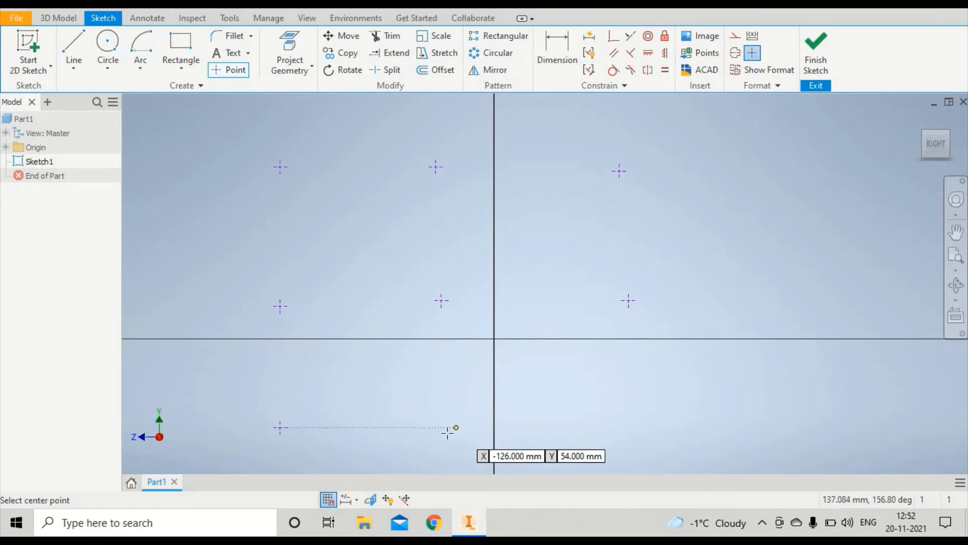
{"action": "left_click", "coordinate": [445, 432]}
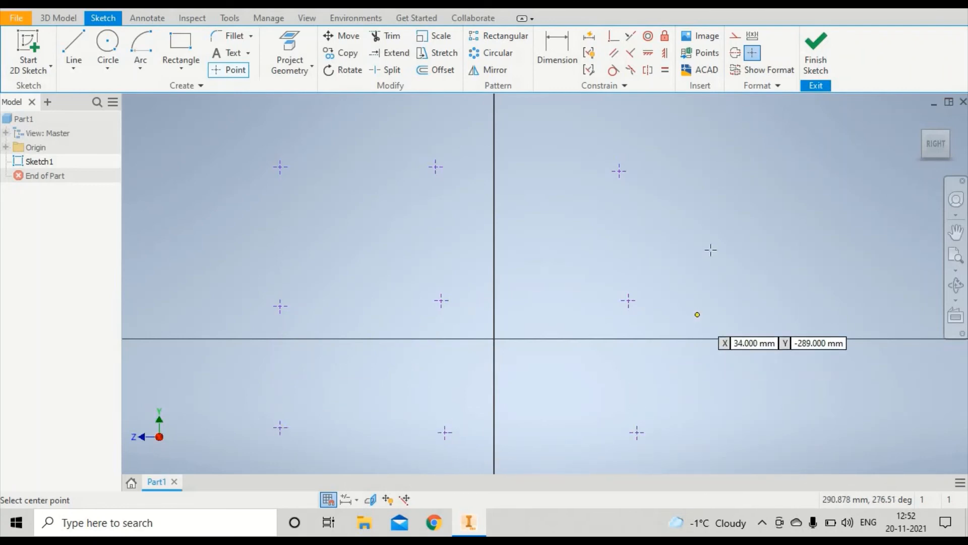
{"action": "right_click", "coordinate": [711, 250]}
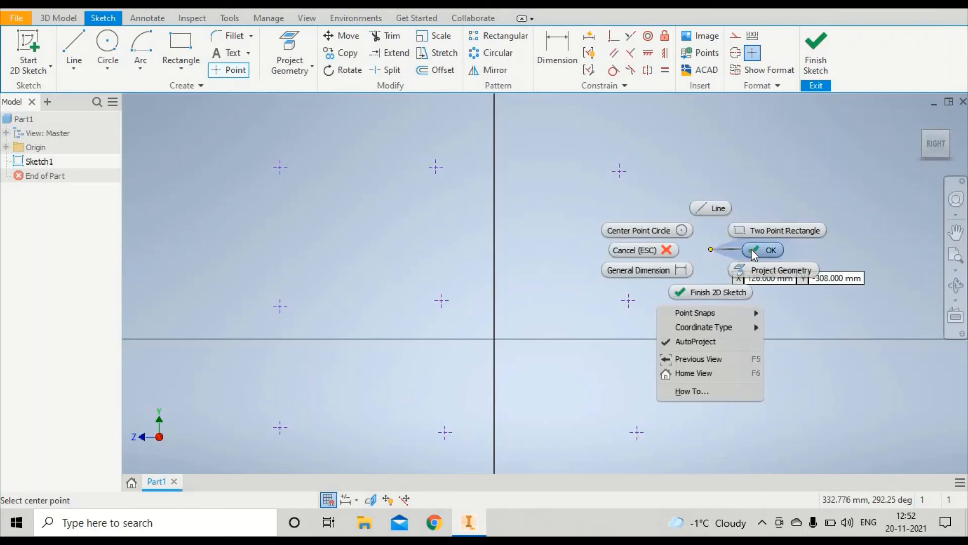
{"action": "left_click", "coordinate": [754, 253]}
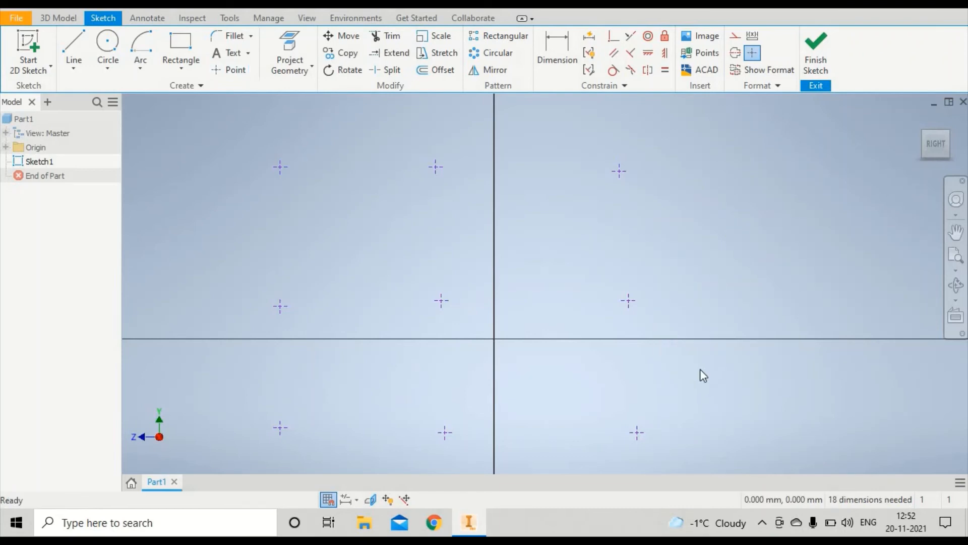
Delete all the sketch points
{"action": "mouse_move", "coordinate": [707, 441]}
{"action": "left_mouse_down"}
{"action": "mouse_move", "coordinate": [292, 218]}
{"action": "mouse_move", "coordinate": [243, 159]}
{"action": "left_mouse_up"}
{"action": "key", "text": "Delete"}
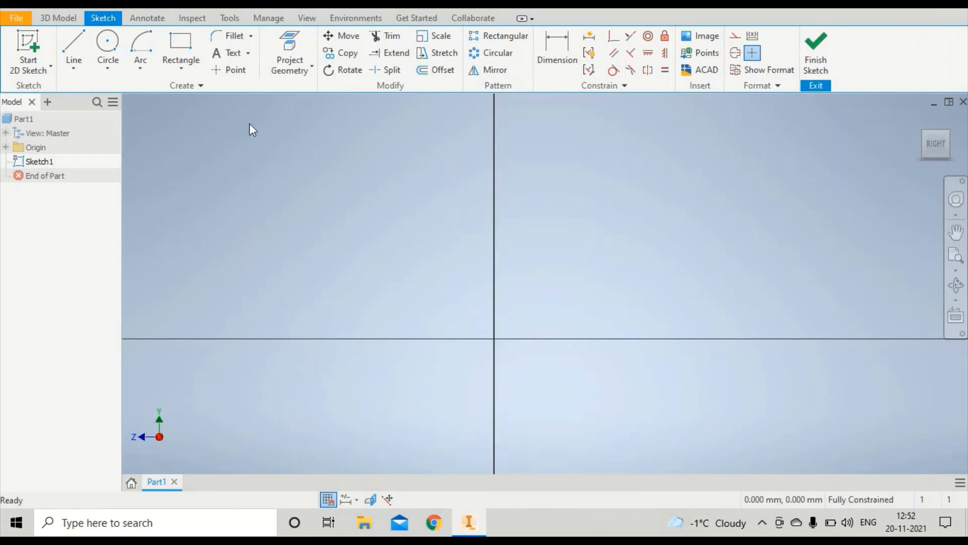
{"action": "left_click", "coordinate": [250, 36]}
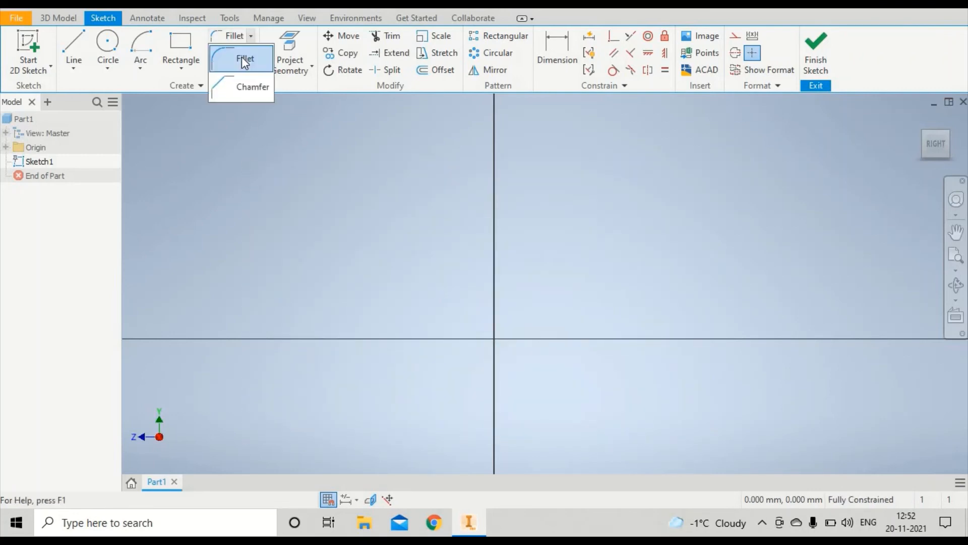
{"action": "left_click", "coordinate": [243, 60]}
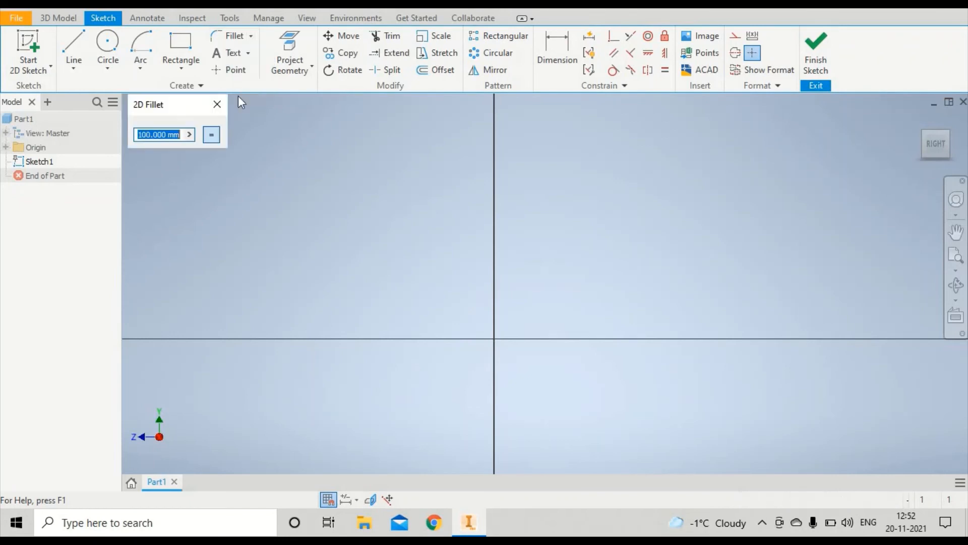
{"action": "left_click", "coordinate": [218, 104]}
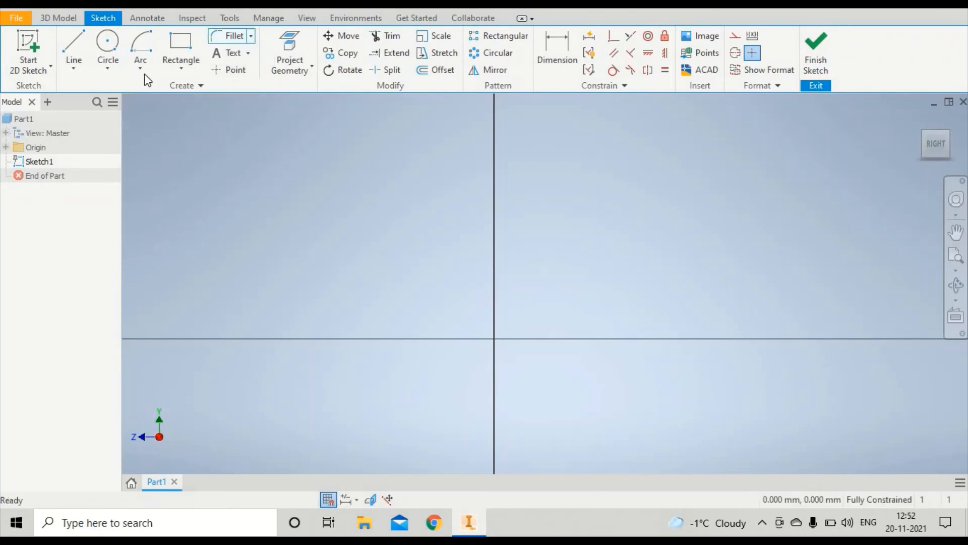
Draw a wide two-point rectangle above the horizontal axis, crossing the vertical axis, and finish the command
{"action": "left_click", "coordinate": [181, 46]}
{"action": "left_click", "coordinate": [260, 182]}
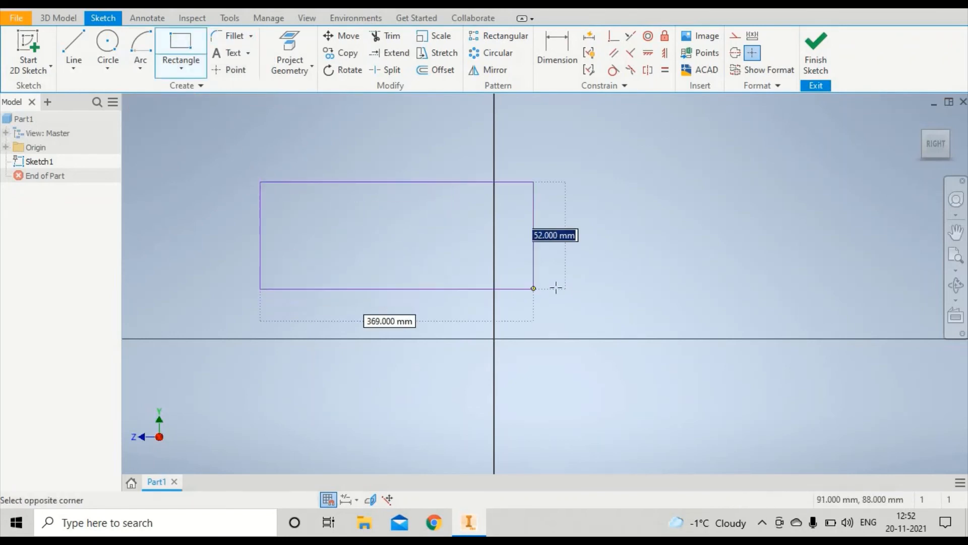
{"action": "left_click", "coordinate": [601, 291]}
{"action": "right_click", "coordinate": [530, 256]}
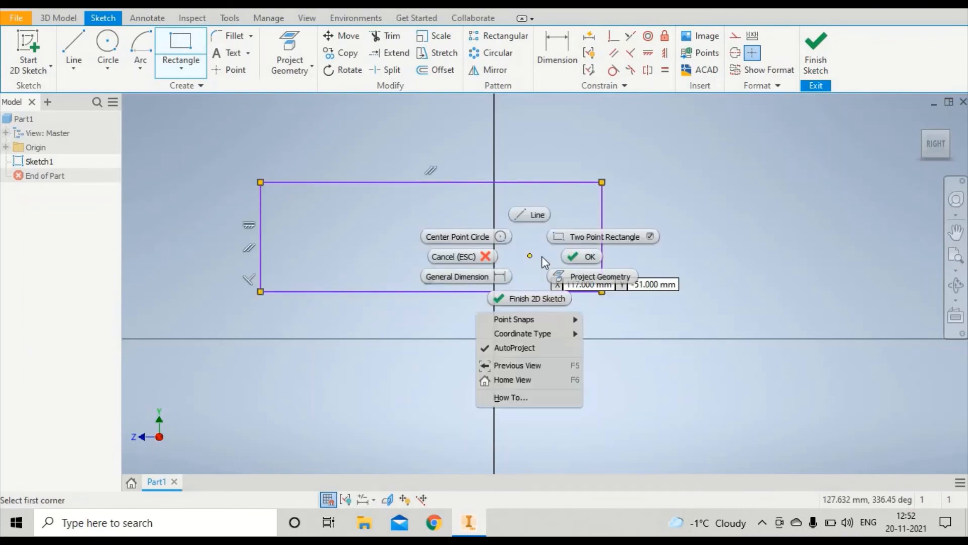
{"action": "left_click", "coordinate": [570, 255]}
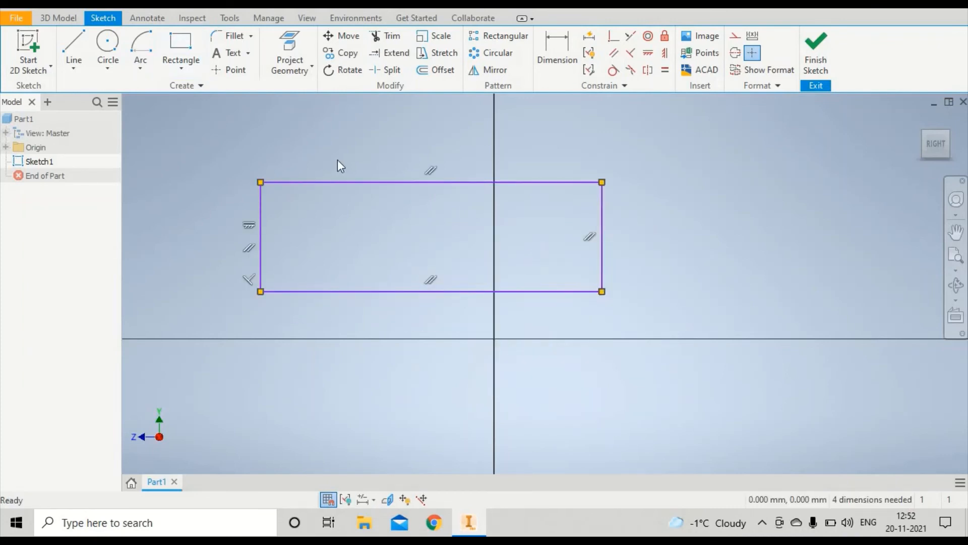
Fillet the rectangle's upper-left and lower-right corners with a 100 mm radius
{"action": "left_click", "coordinate": [223, 36]}
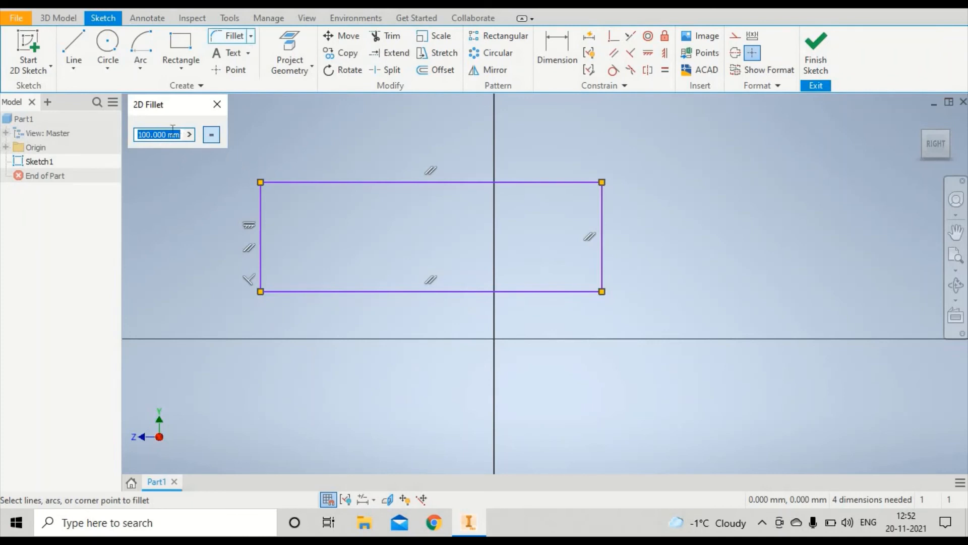
{"action": "left_click", "coordinate": [282, 182]}
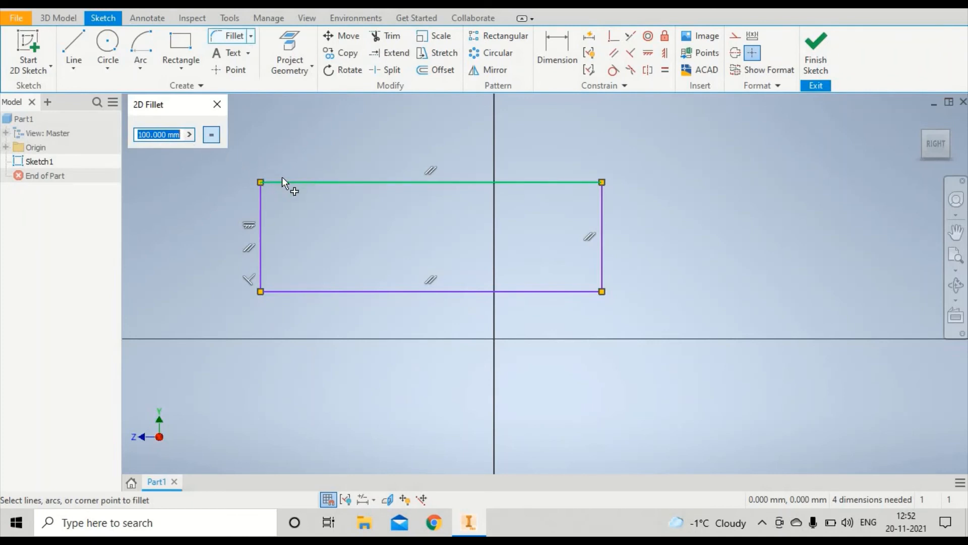
{"action": "left_click", "coordinate": [261, 212]}
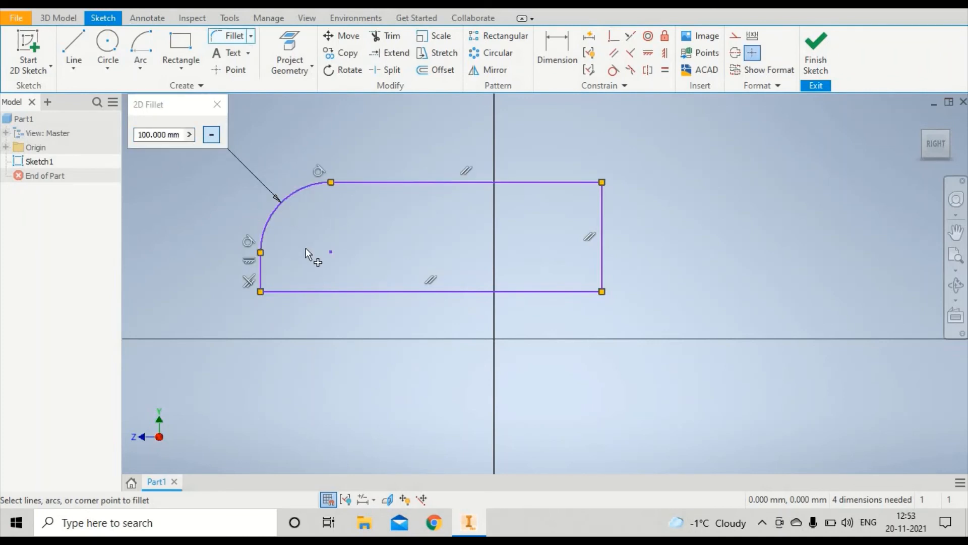
{"action": "left_click", "coordinate": [562, 292]}
{"action": "left_click", "coordinate": [601, 254]}
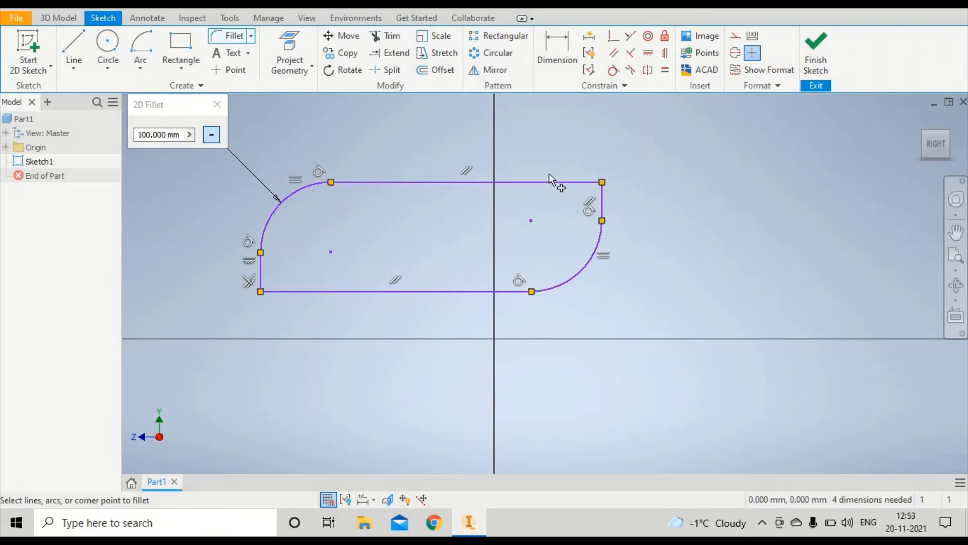
{"action": "left_click", "coordinate": [217, 104]}
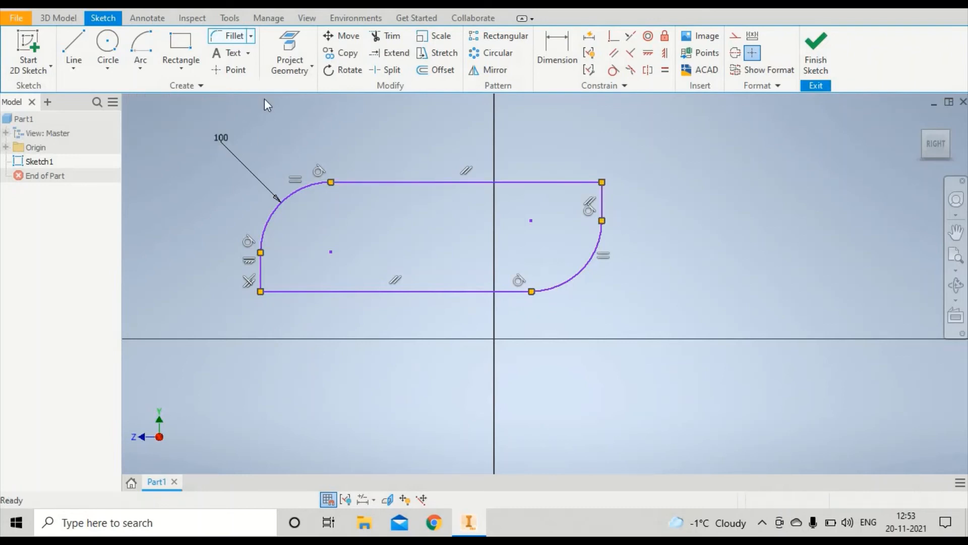
Fillet the rectangle's upper-right and lower-left corners with a 20 mm radius and finish the command
{"action": "left_click", "coordinate": [225, 38]}
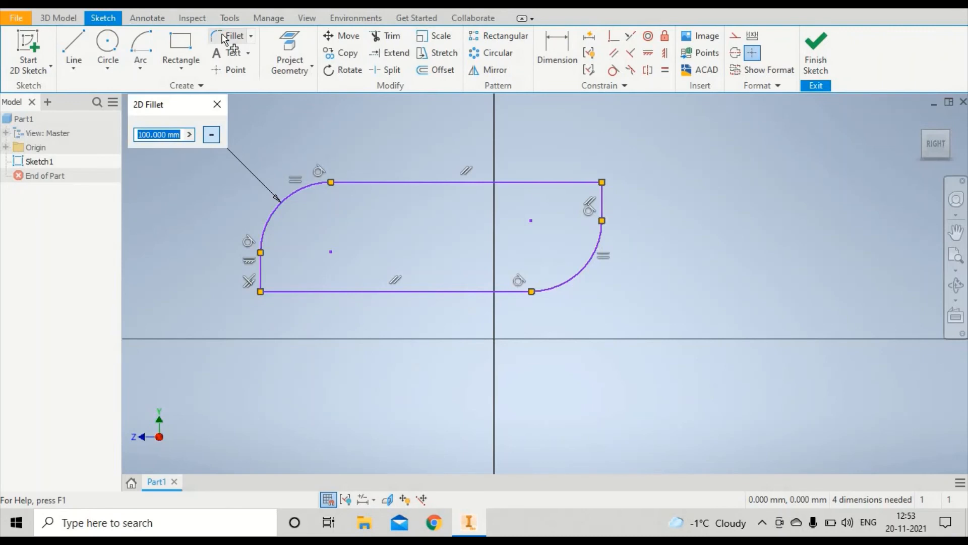
{"action": "type", "text": "20"}
{"action": "left_click", "coordinate": [545, 182]}
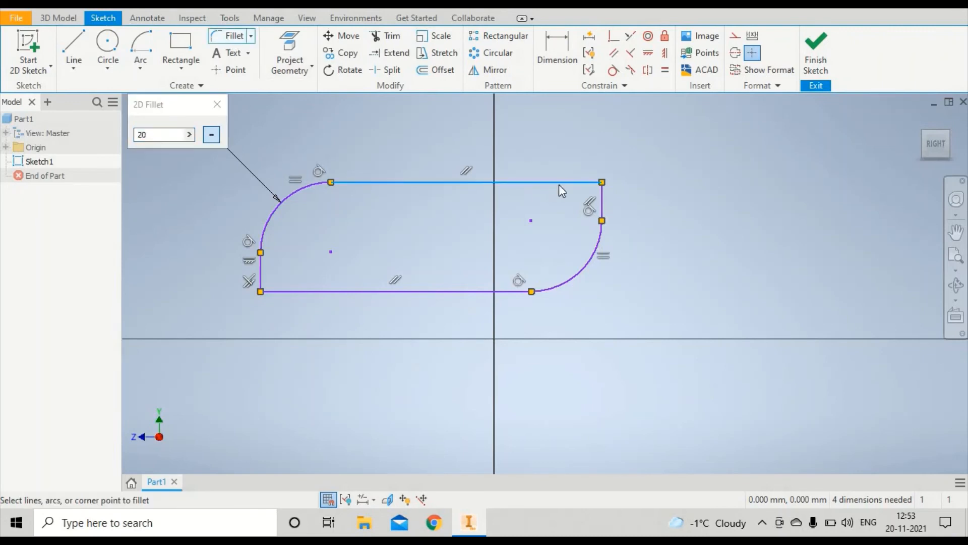
{"action": "left_click", "coordinate": [601, 203]}
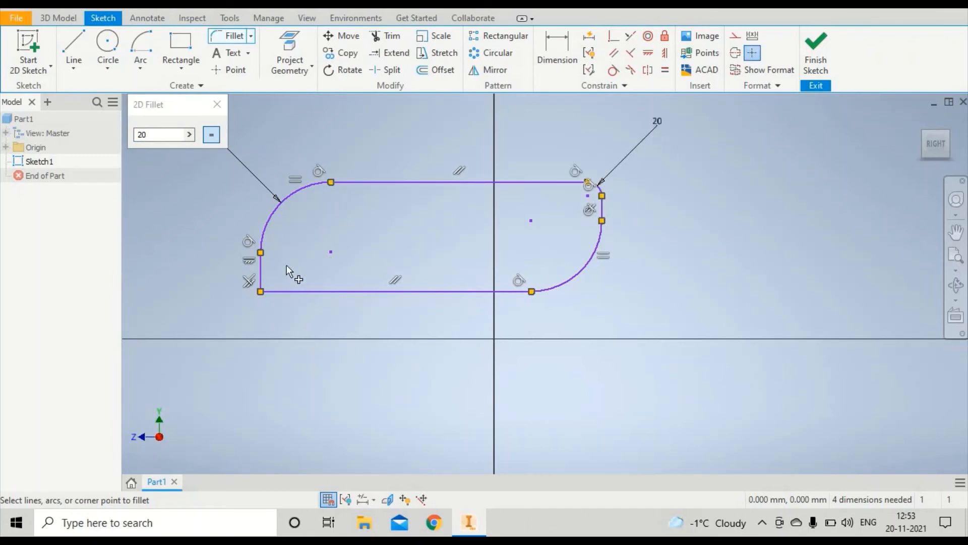
{"action": "left_click", "coordinate": [261, 267]}
{"action": "left_click", "coordinate": [311, 292]}
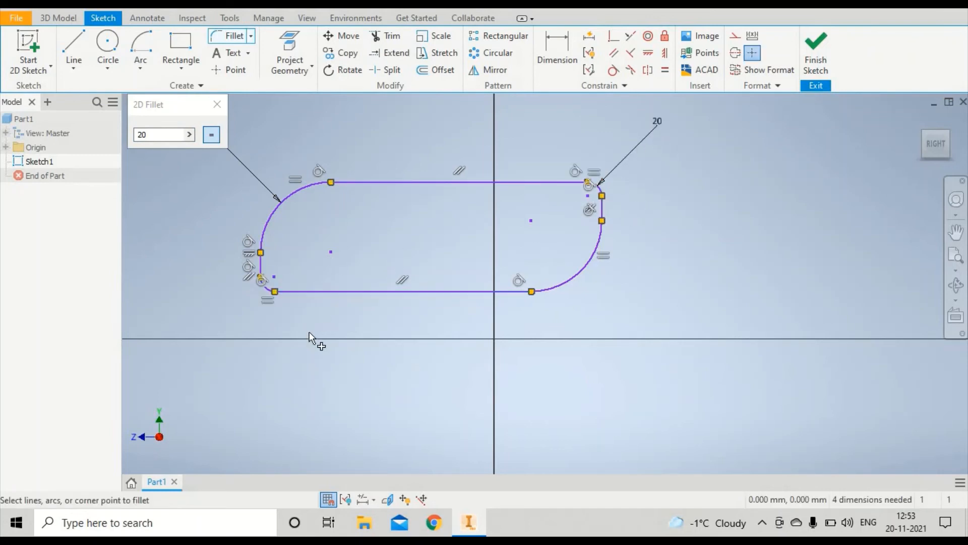
{"action": "right_click", "coordinate": [310, 331]}
{"action": "left_click", "coordinate": [356, 331]}
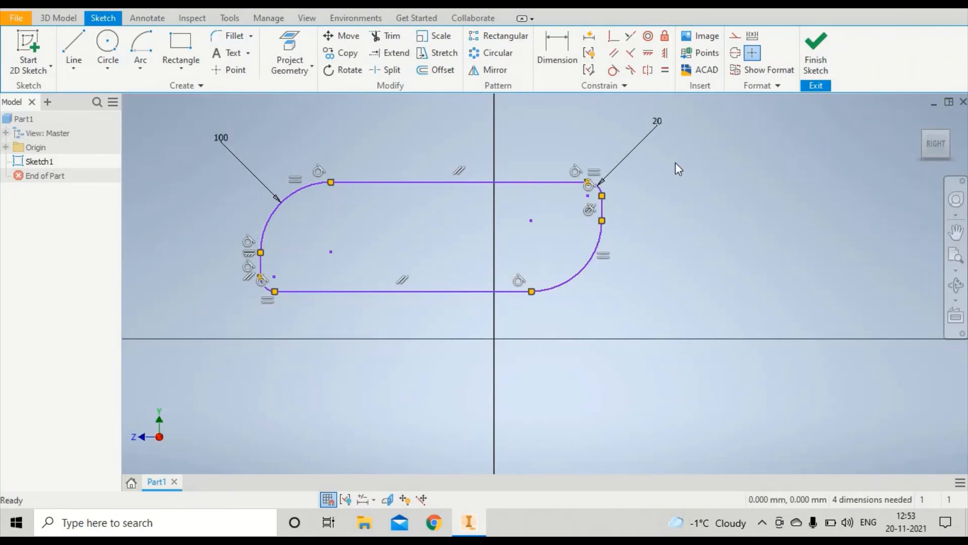
Set the radius dimension of the upper-right corner fillet to 30 mm
{"action": "double_click", "coordinate": [661, 122]}
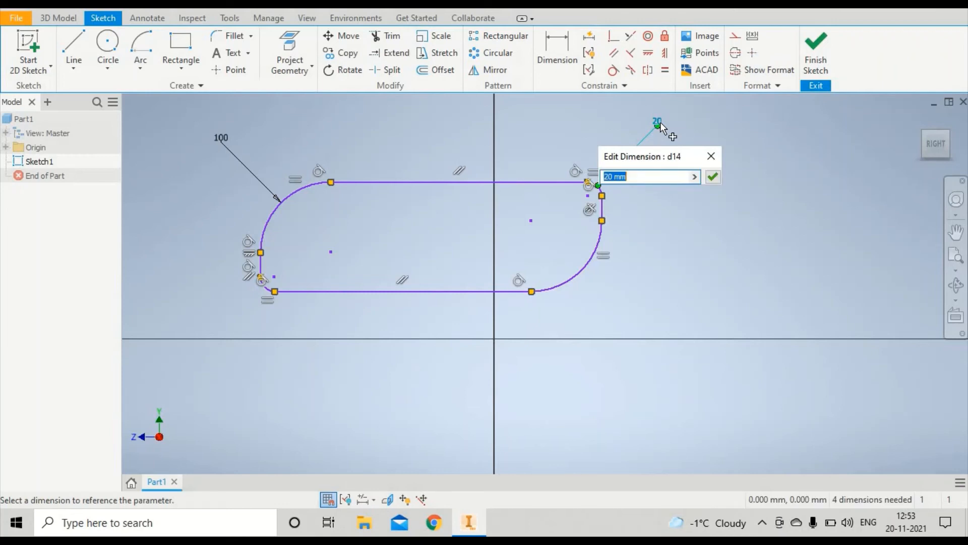
{"action": "type", "text": "30"}
{"action": "key", "text": "Return"}
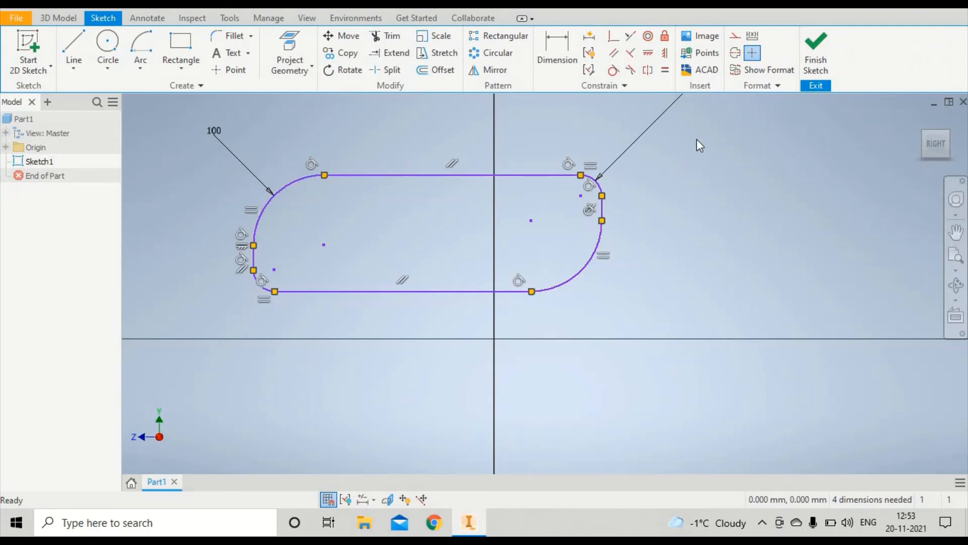
Delete the filleted rectangle with its dimensions and draw a new two-point rectangle above the horizontal axis, crossing the vertical axis
{"action": "left_click_drag", "start_coordinate": [711, 123], "coordinate": [168, 389]}
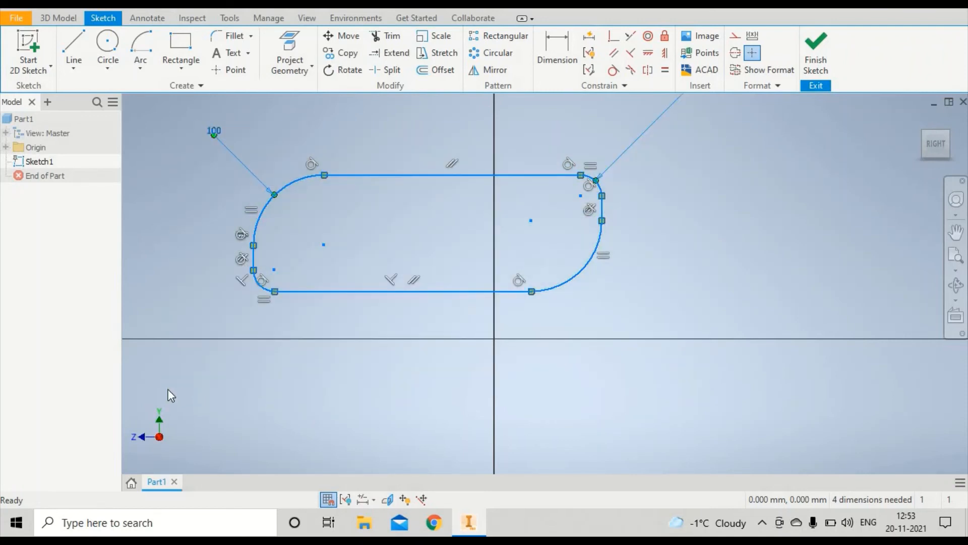
{"action": "key", "text": "Delete"}
{"action": "left_click", "coordinate": [183, 45]}
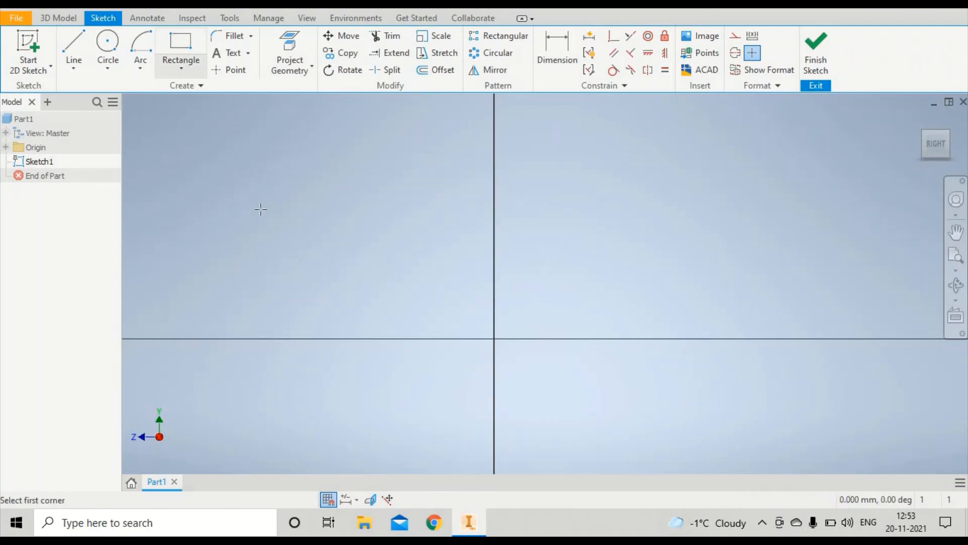
{"action": "left_click", "coordinate": [273, 179]}
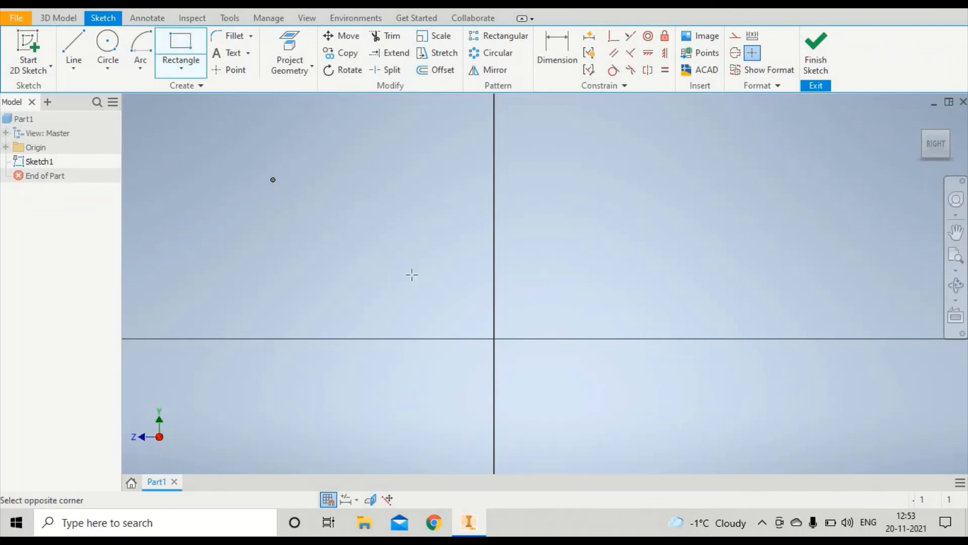
{"action": "left_click", "coordinate": [626, 318]}
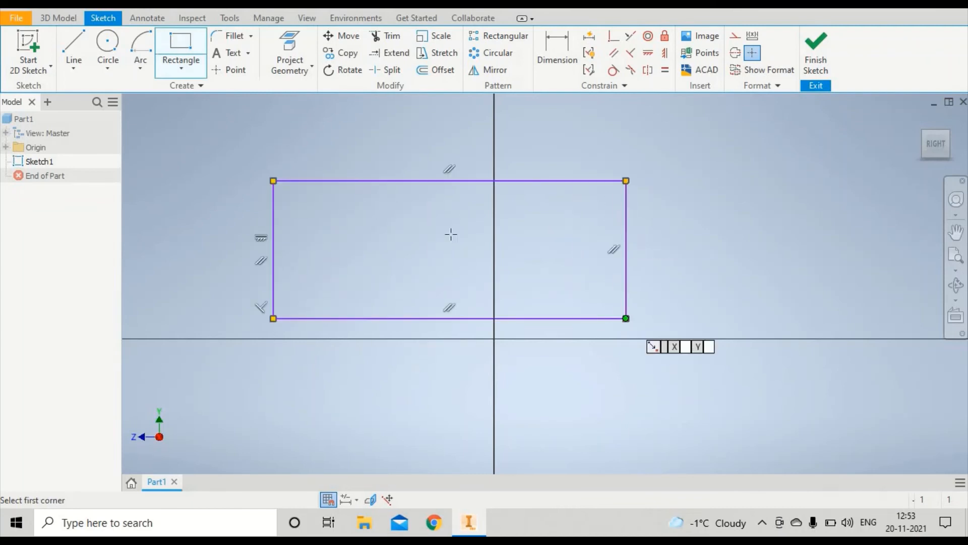
Chamfer the rectangle's upper-left corner using the equal-distance type with a distance of 20 mm
{"action": "left_click", "coordinate": [250, 36]}
{"action": "left_click", "coordinate": [245, 88]}
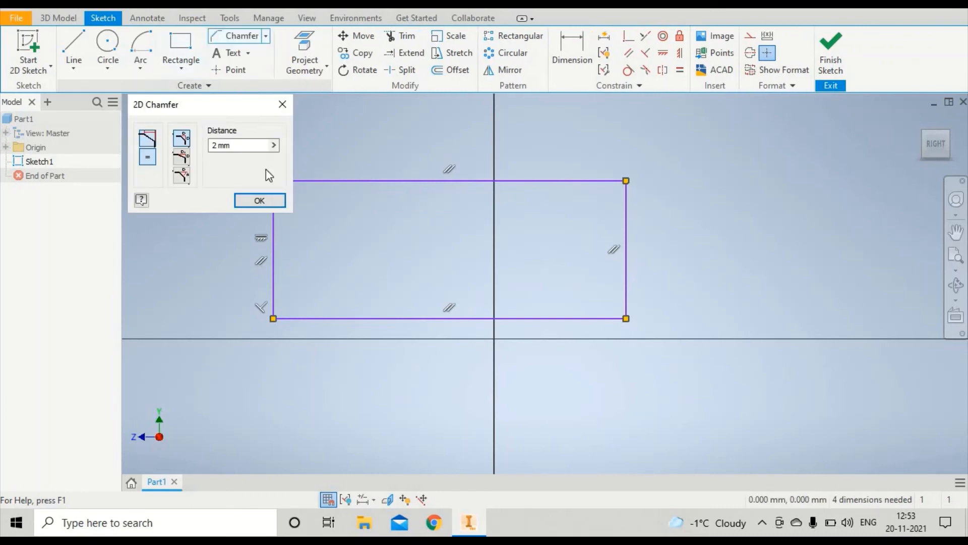
{"action": "left_click_drag", "start_coordinate": [227, 100], "coordinate": [176, 96]}
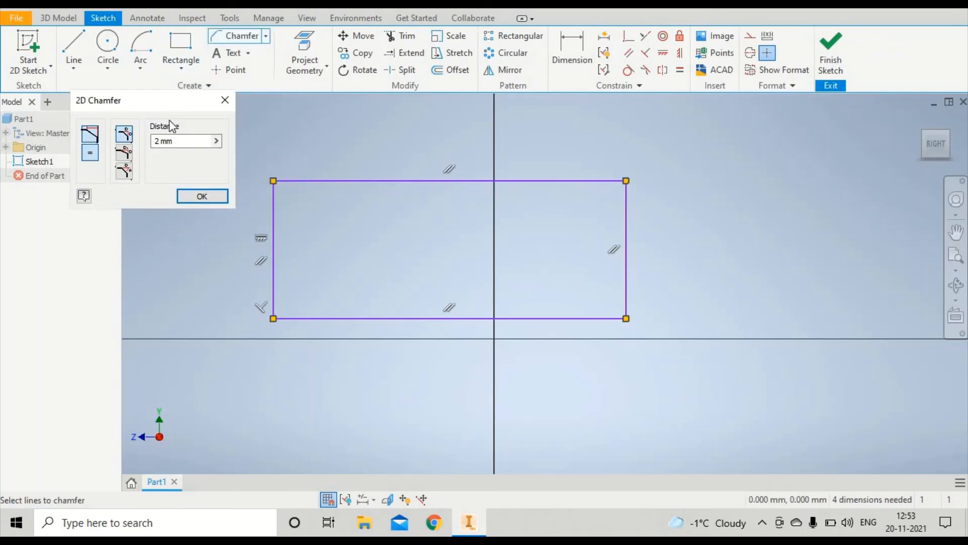
{"action": "left_click", "coordinate": [127, 173]}
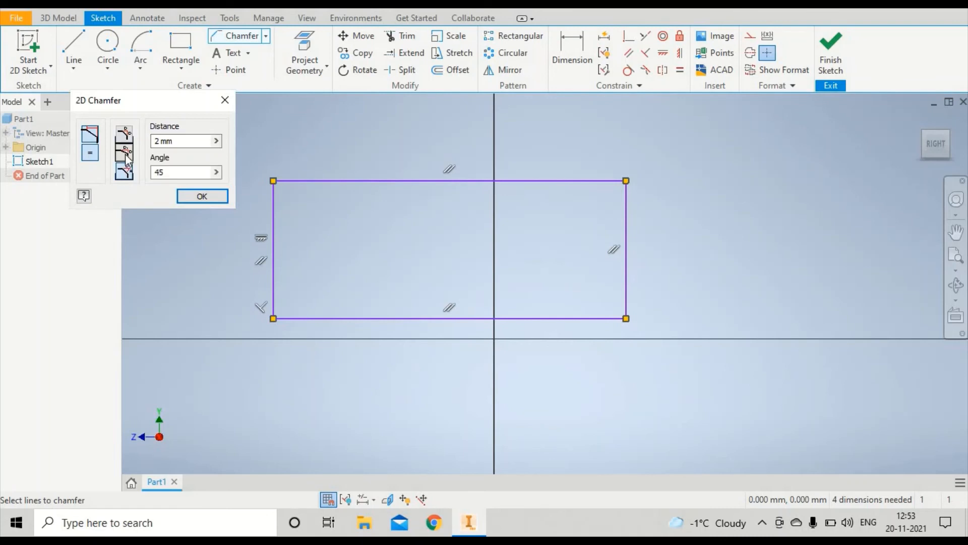
{"action": "left_click", "coordinate": [126, 154]}
{"action": "left_click", "coordinate": [125, 134]}
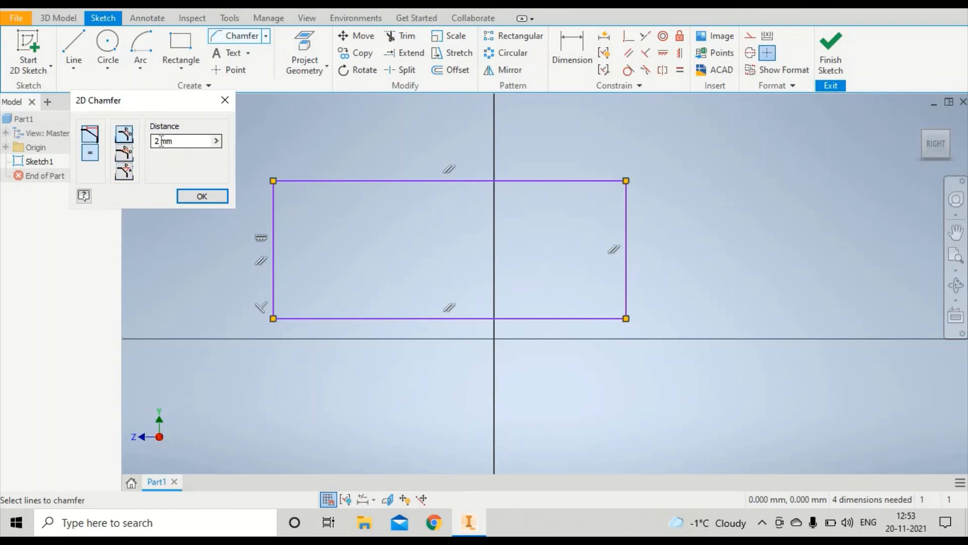
{"action": "left_click", "coordinate": [127, 156]}
{"action": "left_click", "coordinate": [124, 134]}
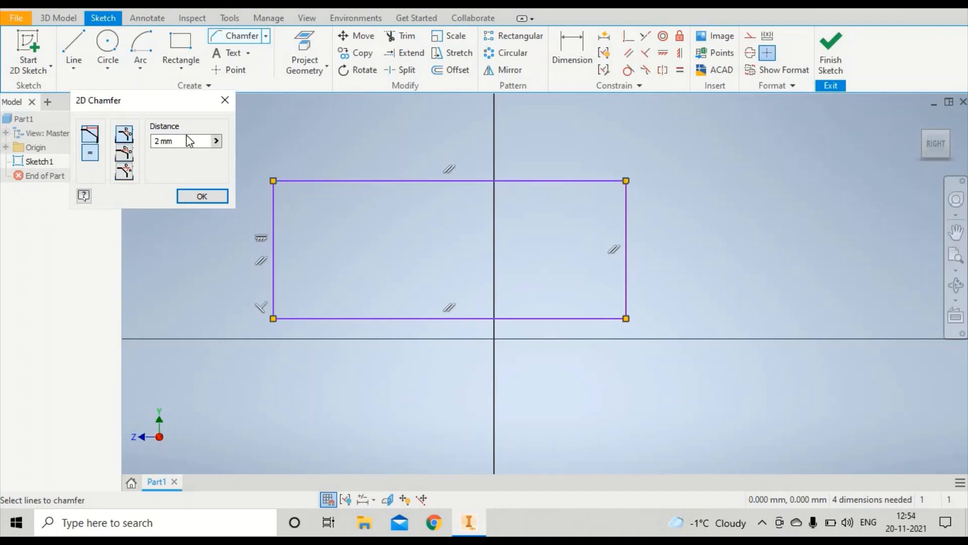
{"action": "left_click_drag", "start_coordinate": [161, 141], "coordinate": [134, 150]}
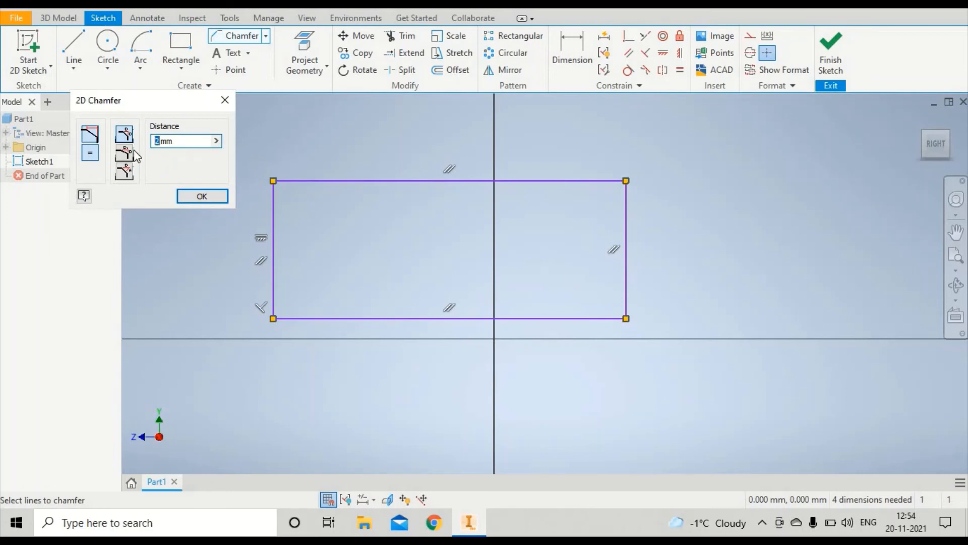
{"action": "type", "text": "0"}
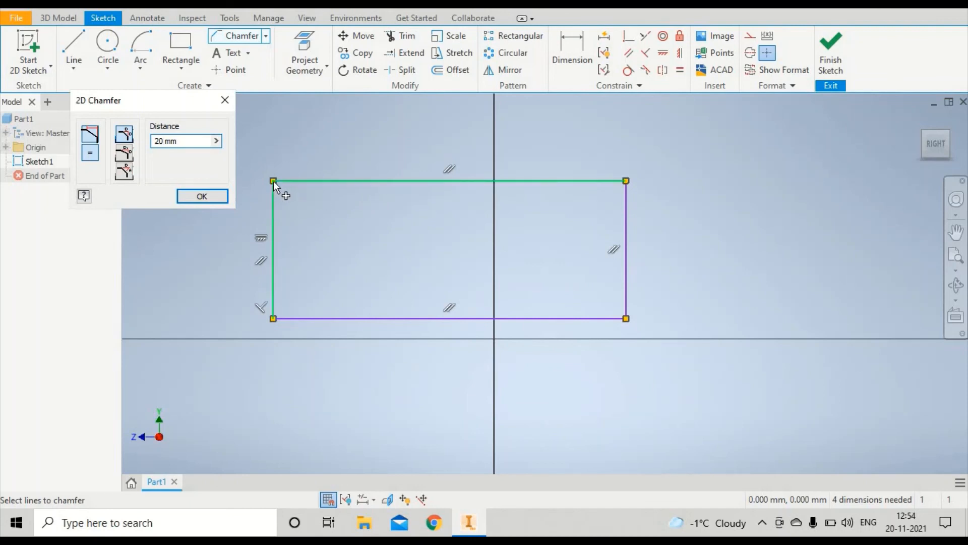
{"action": "left_click", "coordinate": [273, 244]}
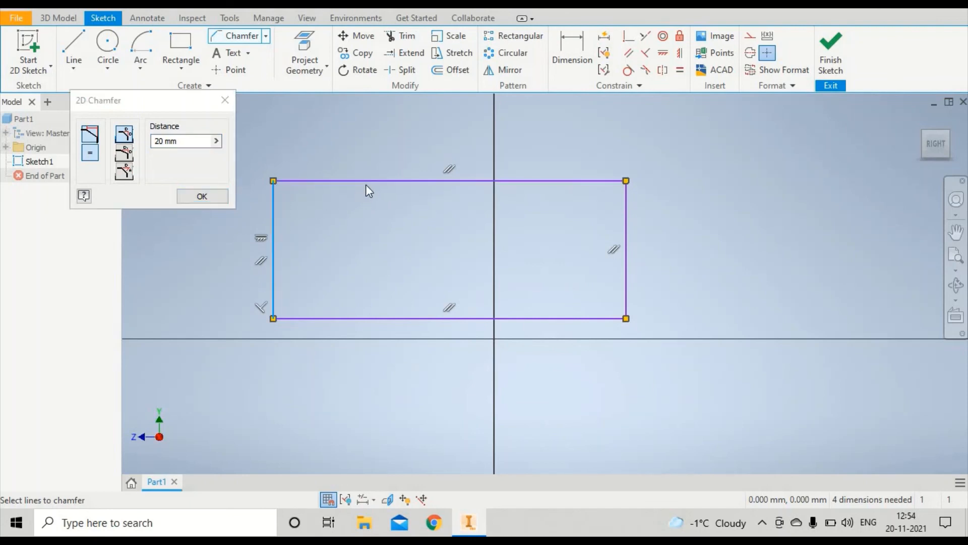
{"action": "left_click", "coordinate": [365, 182]}
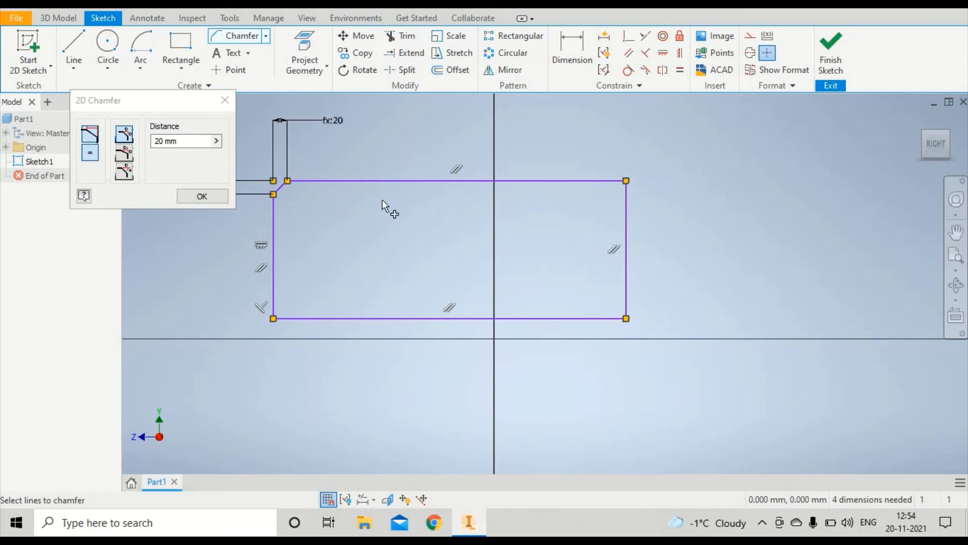
Chamfer the rectangle's upper-right corner with an equal distance of 100 mm
{"action": "left_click", "coordinate": [957, 232]}
{"action": "left_click_drag", "start_coordinate": [543, 267], "coordinate": [696, 287]}
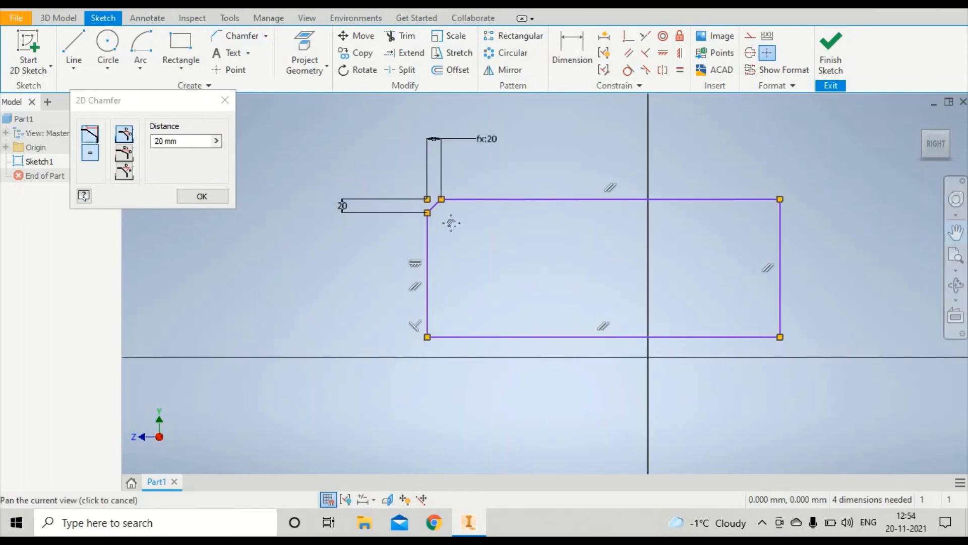
{"action": "left_click", "coordinate": [145, 157]}
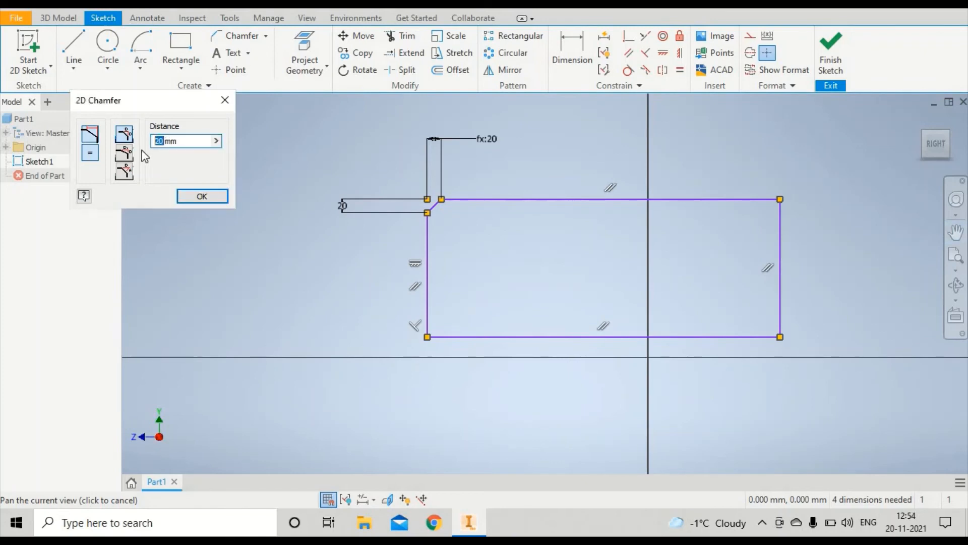
{"action": "type", "text": "100"}
{"action": "left_click", "coordinate": [727, 199]}
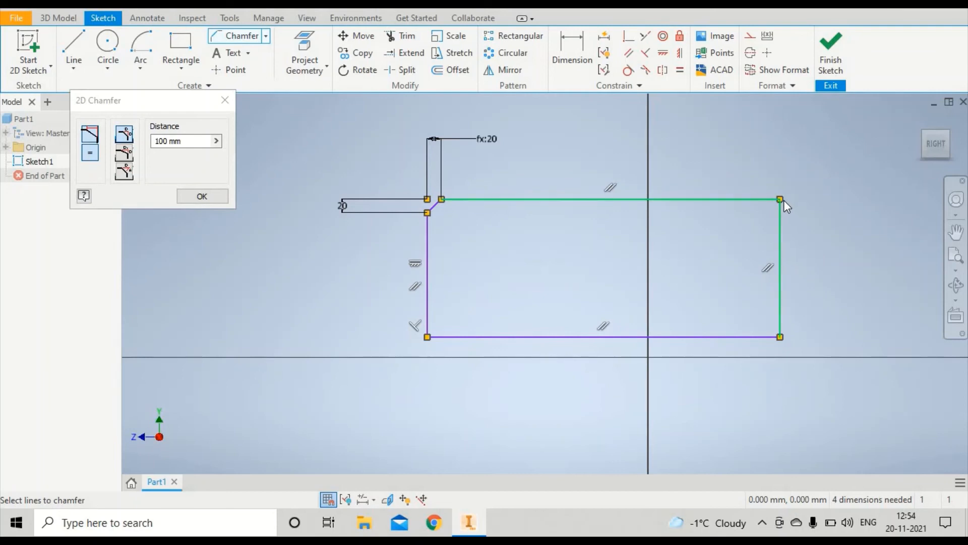
{"action": "left_click", "coordinate": [779, 301]}
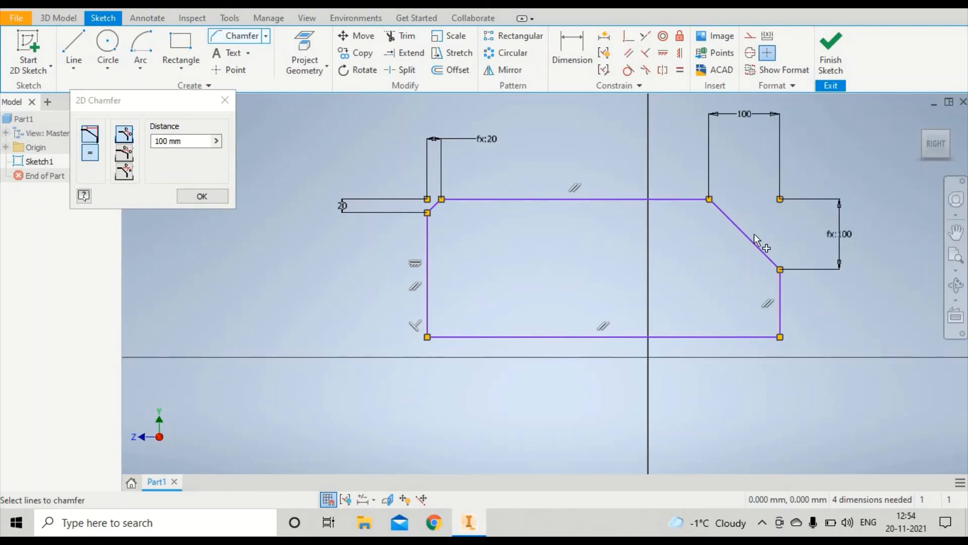
Chamfer the rectangle's lower-left corner with two distances: 100 mm along the vertical edge and 200 mm along the horizontal edge
{"action": "left_click", "coordinate": [126, 155]}
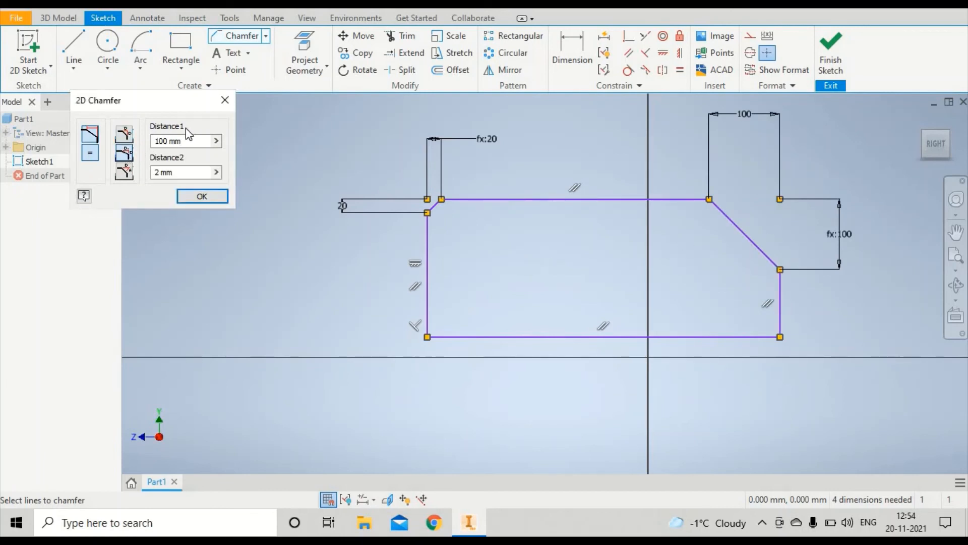
{"action": "left_click_drag", "start_coordinate": [158, 141], "coordinate": [169, 140]}
{"action": "left_click", "coordinate": [155, 172]}
{"action": "key", "text": "Delete"}
{"action": "type", "text": "200"}
{"action": "left_click", "coordinate": [428, 295]}
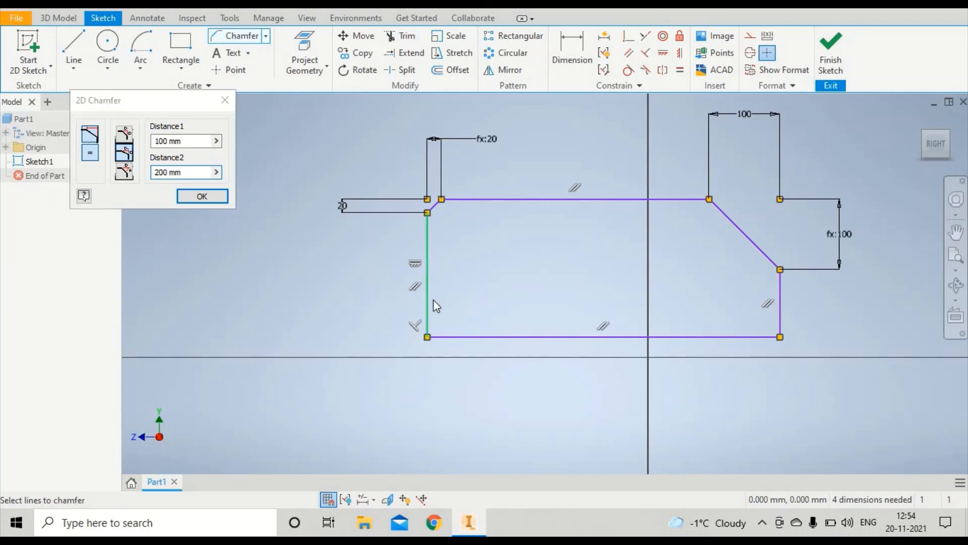
{"action": "left_click", "coordinate": [515, 337]}
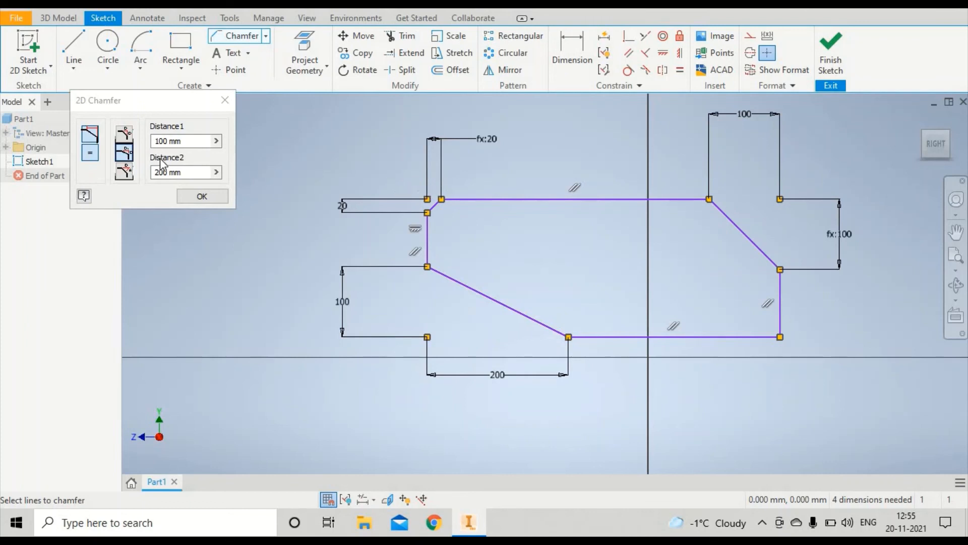
Chamfer the rectangle's lower-right corner by distance and angle, using 100 mm and 45 degrees
{"action": "left_click", "coordinate": [121, 177]}
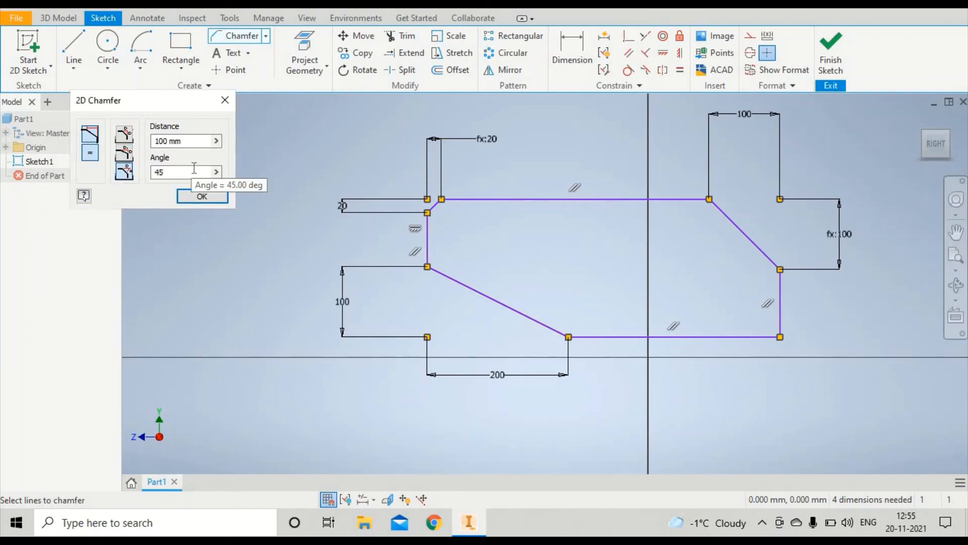
{"action": "left_click", "coordinate": [191, 172]}
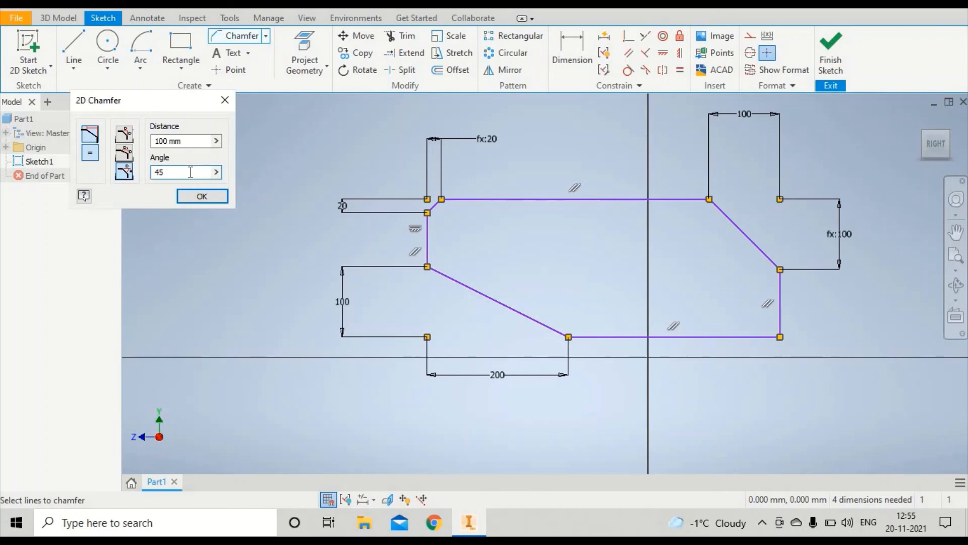
{"action": "left_click", "coordinate": [781, 321]}
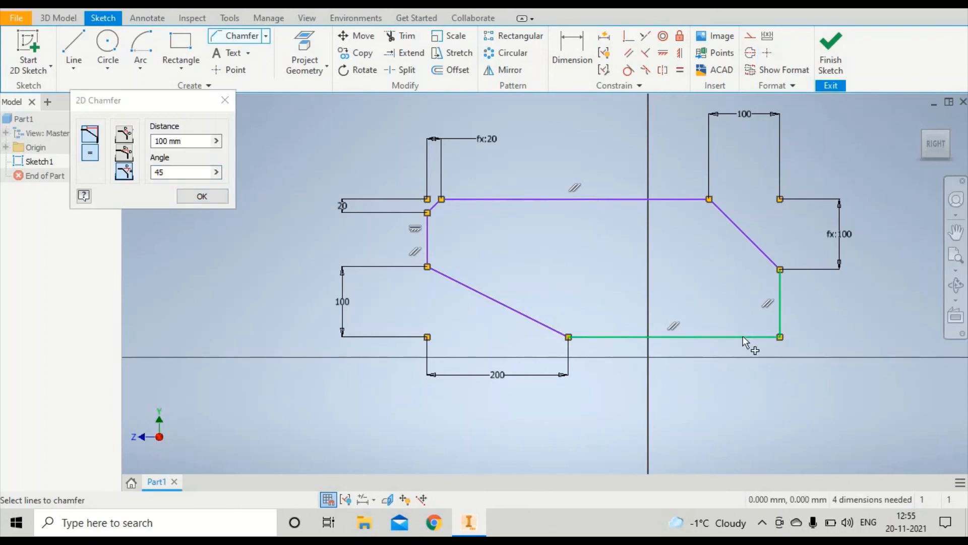
{"action": "left_click", "coordinate": [743, 337]}
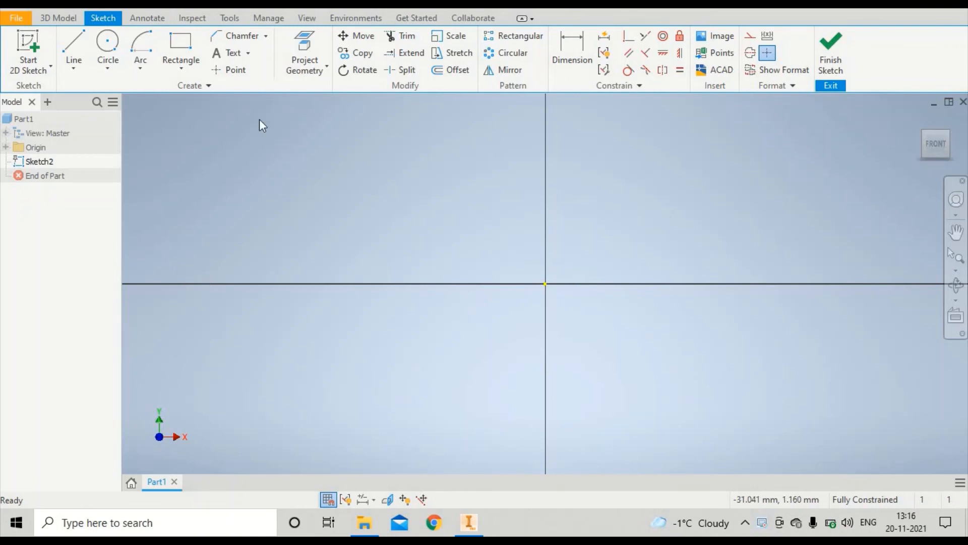
Place the sketch text "LINEAR TEXT" above and left of the origin with a text height of 10 mm
{"action": "left_click", "coordinate": [249, 54]}
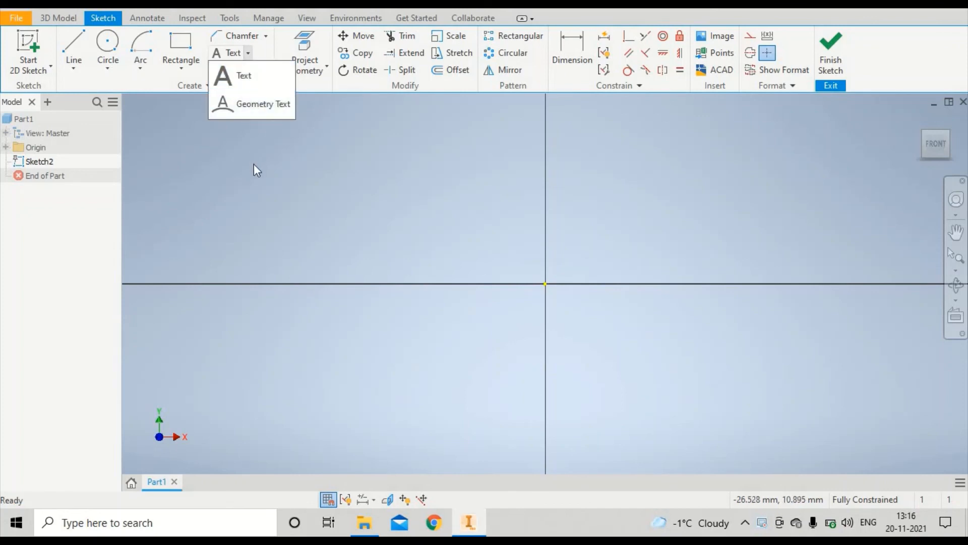
{"action": "left_click", "coordinate": [249, 78]}
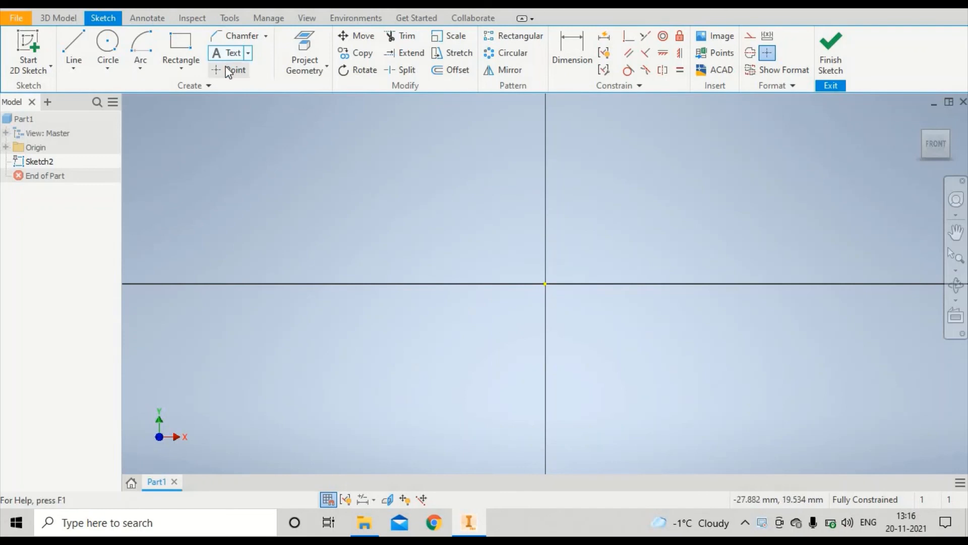
{"action": "left_click", "coordinate": [352, 197]}
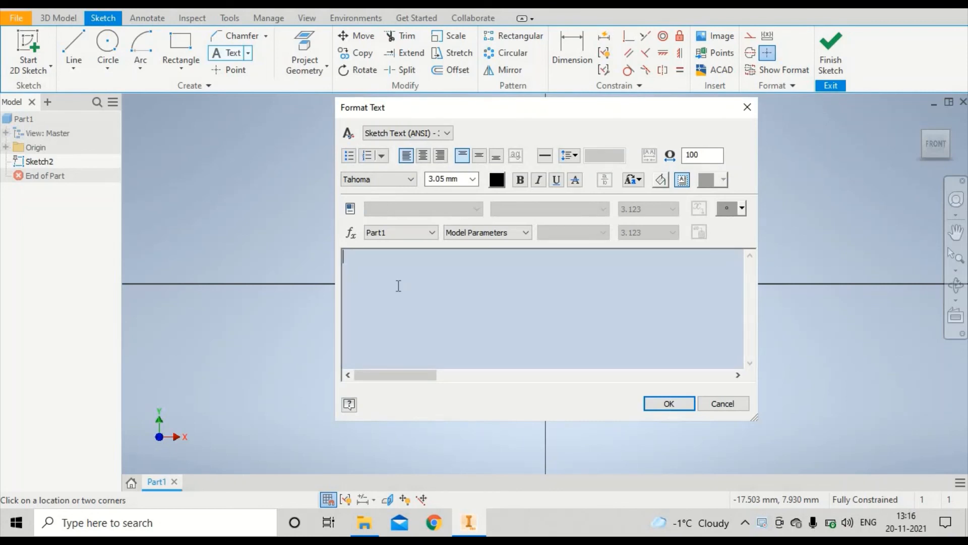
{"action": "type", "text": "LINEAR TEXT"}
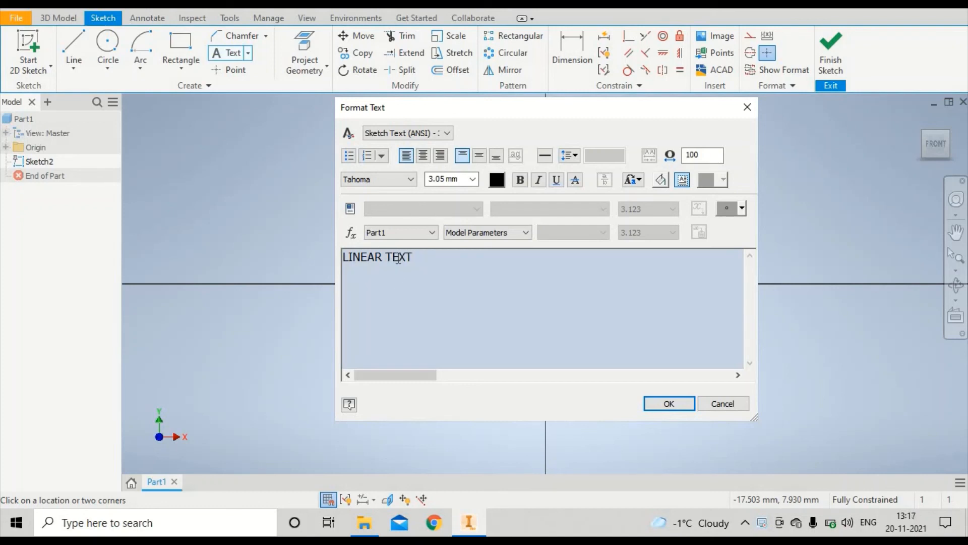
{"action": "left_click_drag", "start_coordinate": [417, 257], "coordinate": [325, 264]}
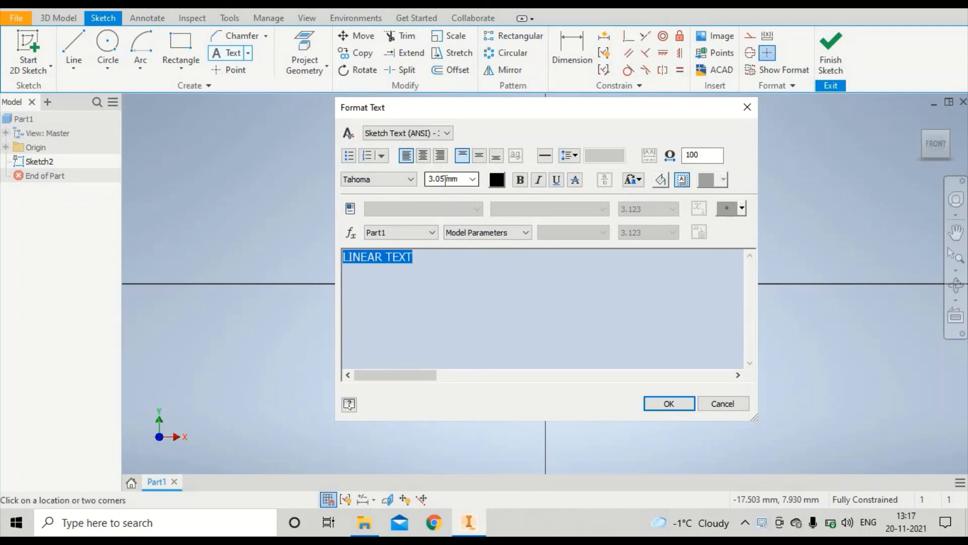
{"action": "left_click", "coordinate": [445, 179]}
{"action": "type", "text": "10"}
{"action": "left_click", "coordinate": [658, 404]}
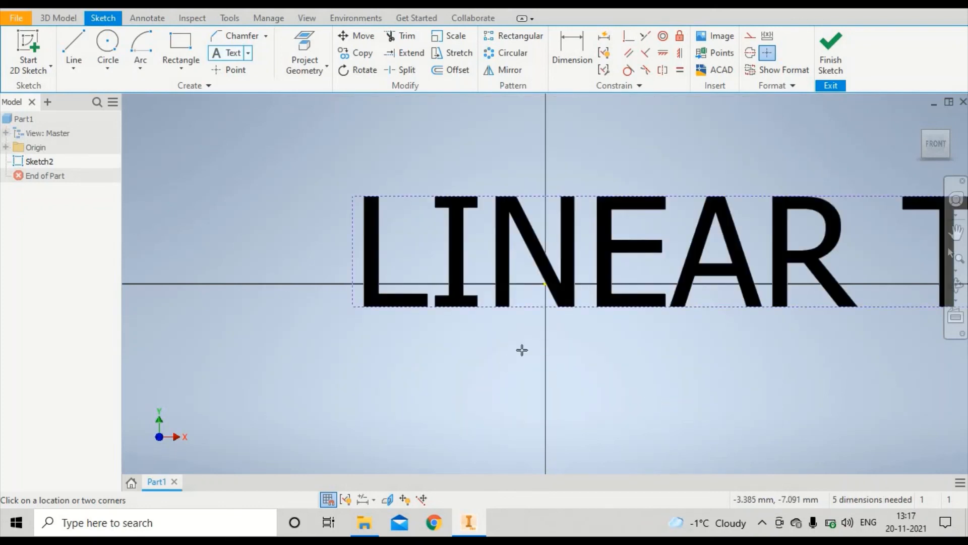
Draw an upward-bulging centre-point arc with a radius of about 35.5 mm below the linear text
{"action": "left_click", "coordinate": [957, 231]}
{"action": "left_click_drag", "start_coordinate": [748, 300], "coordinate": [478, 253]}
{"action": "scroll", "coordinate": [478, 253], "scroll_direction": "up", "scroll_amount": 4}
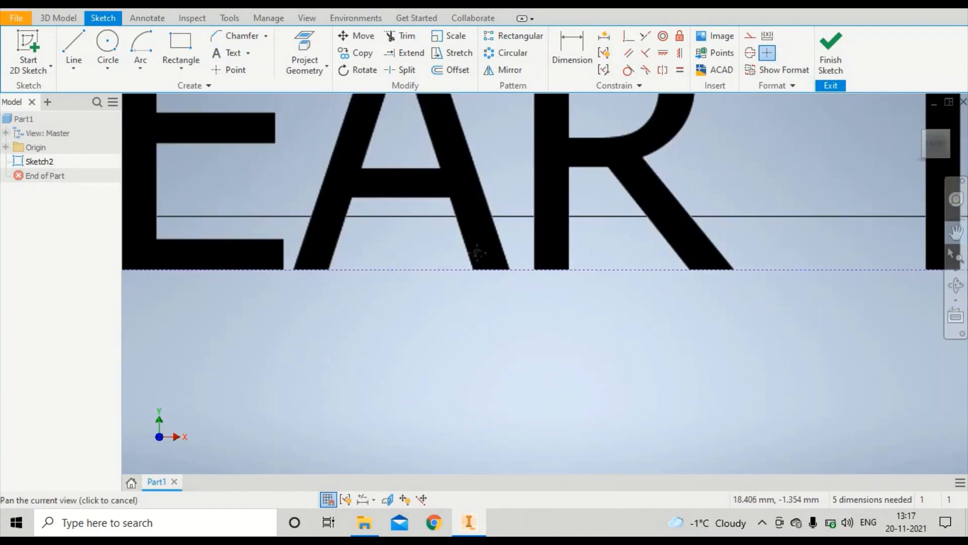
{"action": "scroll", "coordinate": [478, 253], "scroll_direction": "down", "scroll_amount": 6}
{"action": "left_click_drag", "start_coordinate": [529, 281], "coordinate": [522, 233]}
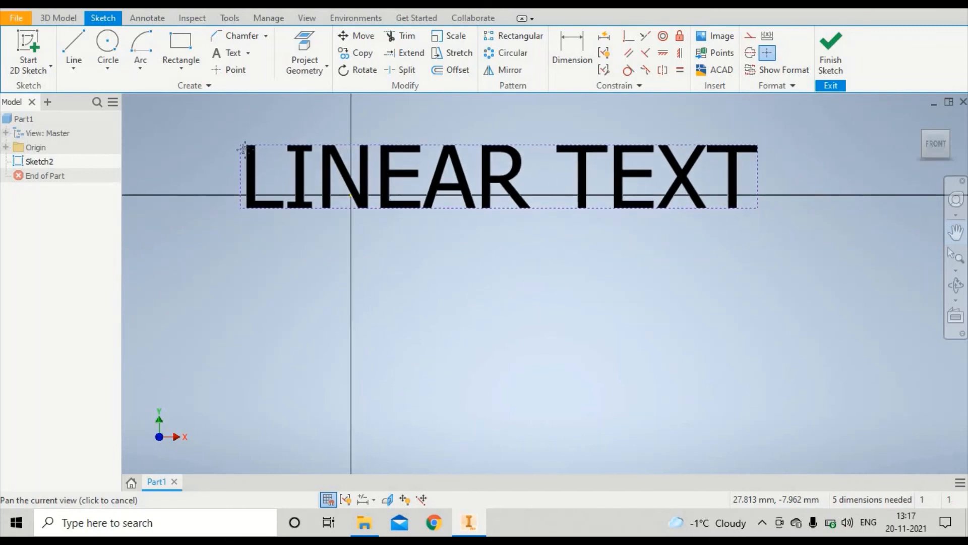
{"action": "left_click", "coordinate": [144, 68]}
{"action": "left_click", "coordinate": [165, 149]}
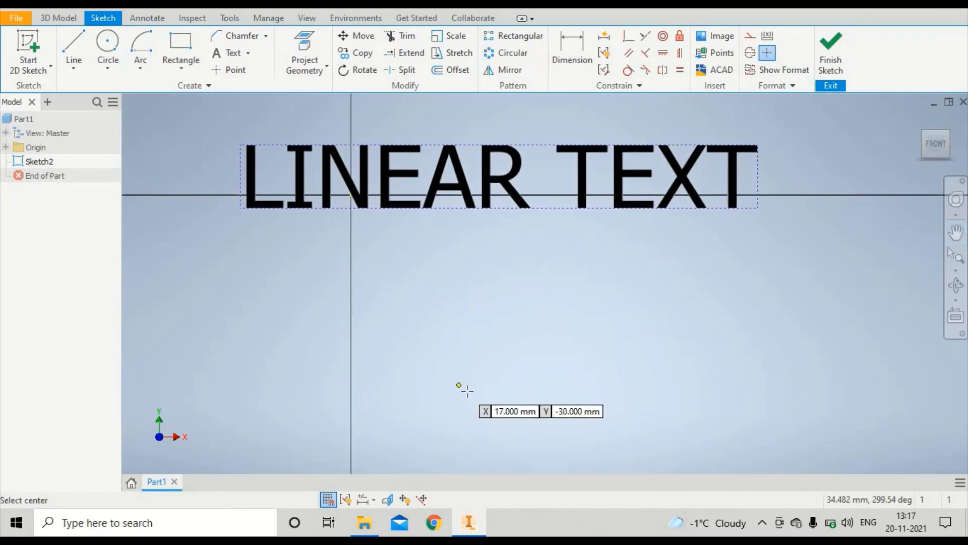
{"action": "left_click", "coordinate": [473, 454]}
{"action": "left_click", "coordinate": [668, 333]}
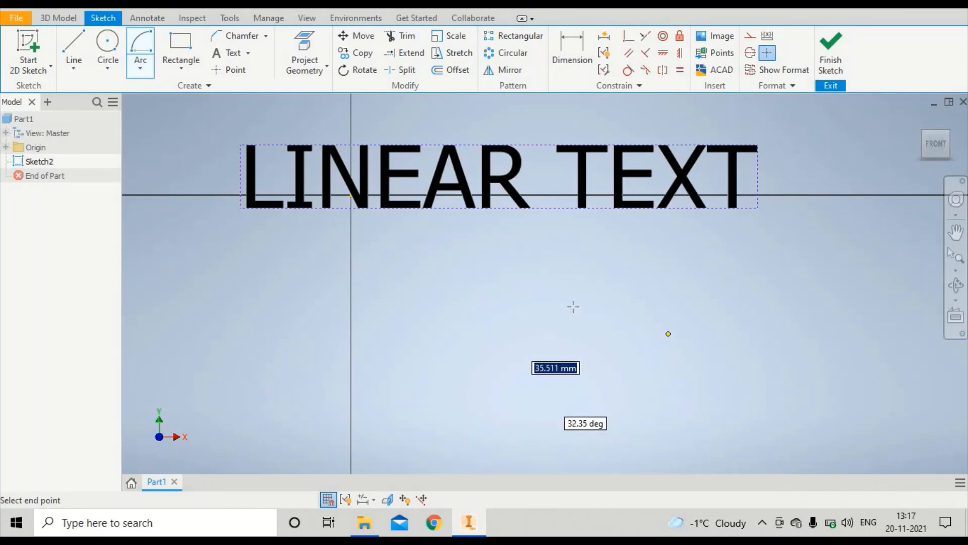
{"action": "left_click", "coordinate": [287, 296]}
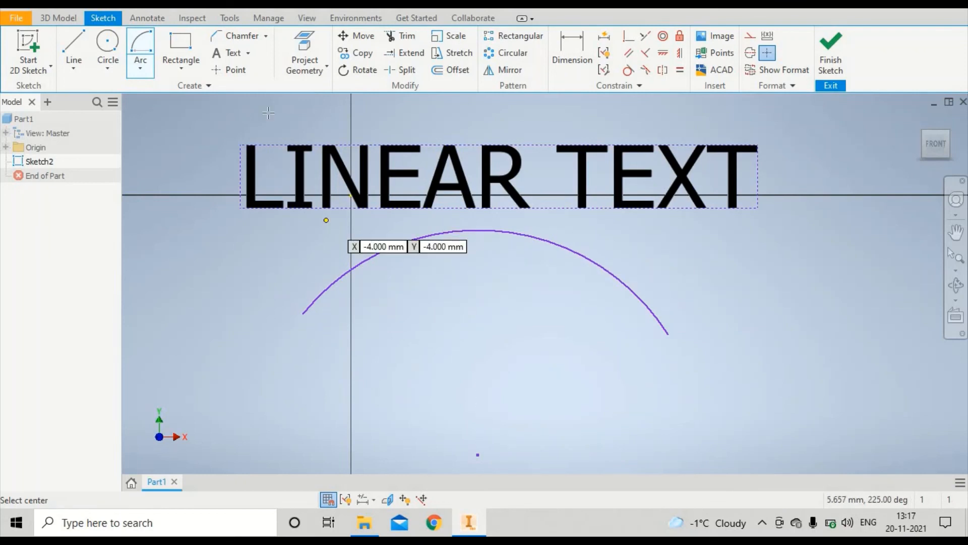
Leave the arc command and delete the linear text above the arc
{"action": "left_click", "coordinate": [248, 53]}
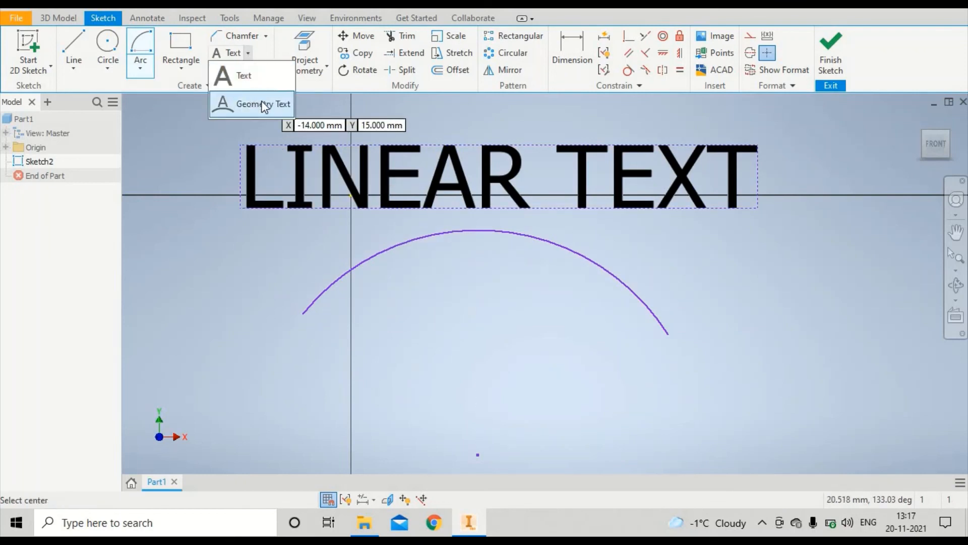
{"action": "right_click", "coordinate": [205, 233]}
{"action": "key", "text": "Escape"}
{"action": "key", "text": "Escape"}
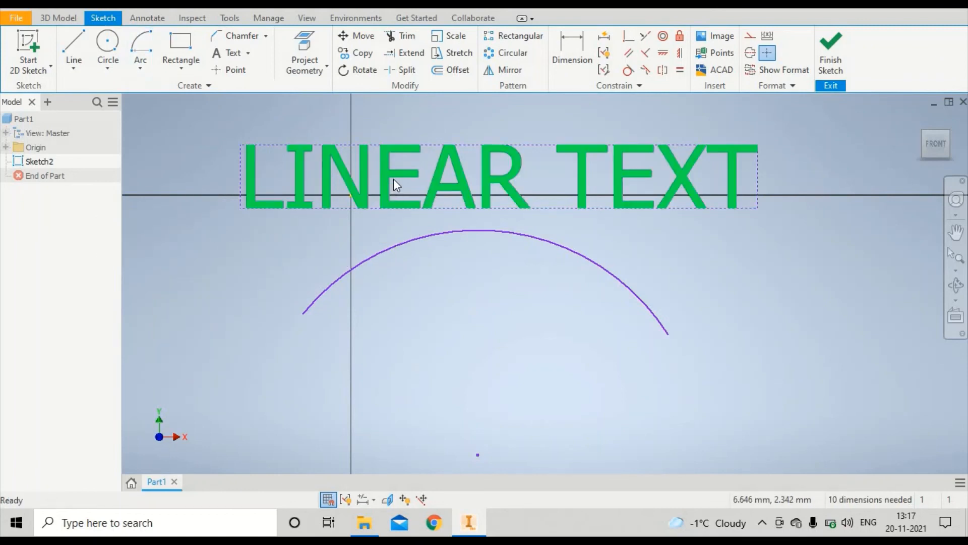
{"action": "left_click", "coordinate": [394, 180]}
{"action": "key", "text": "Delete"}
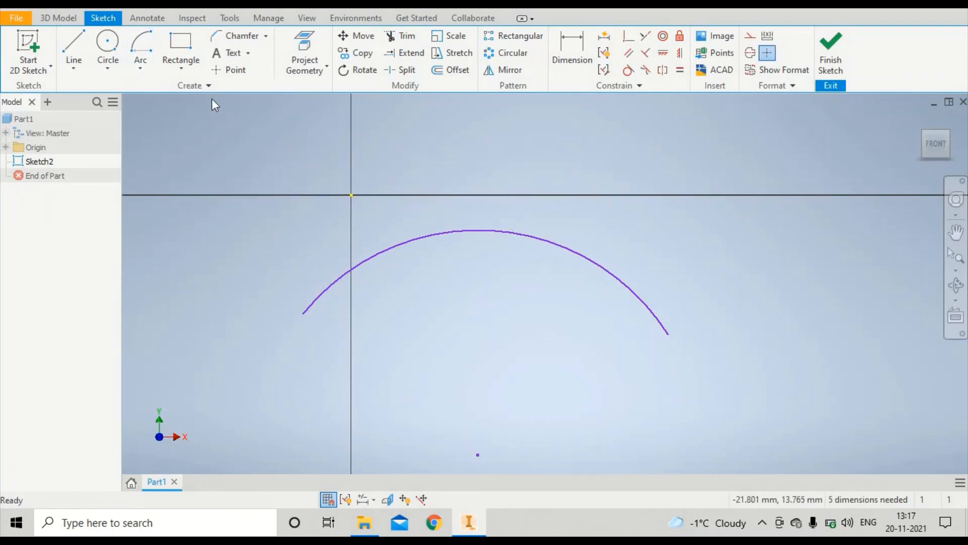
Add the geometry text "CURVED TEXT" along the arc with a text size of 5 mm
{"action": "left_click", "coordinate": [248, 52]}
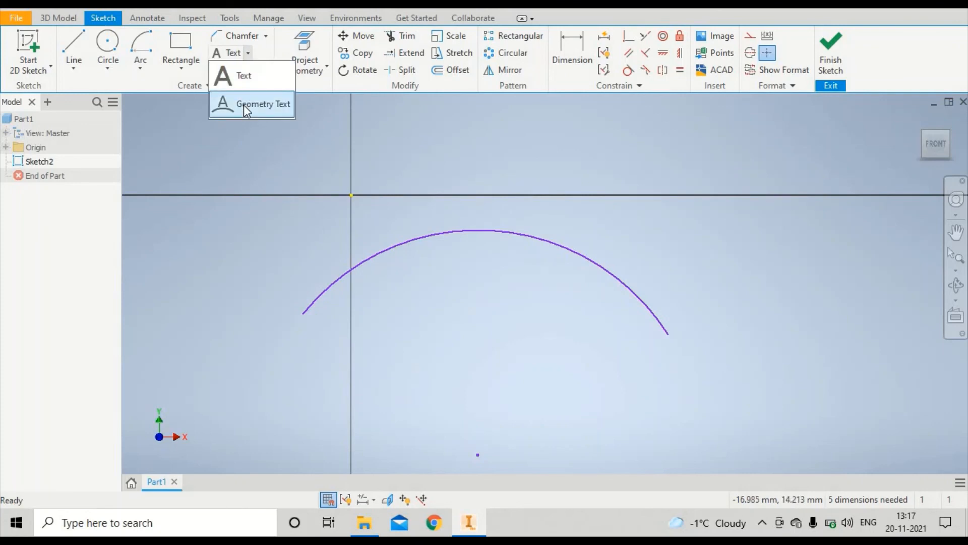
{"action": "left_click", "coordinate": [243, 104]}
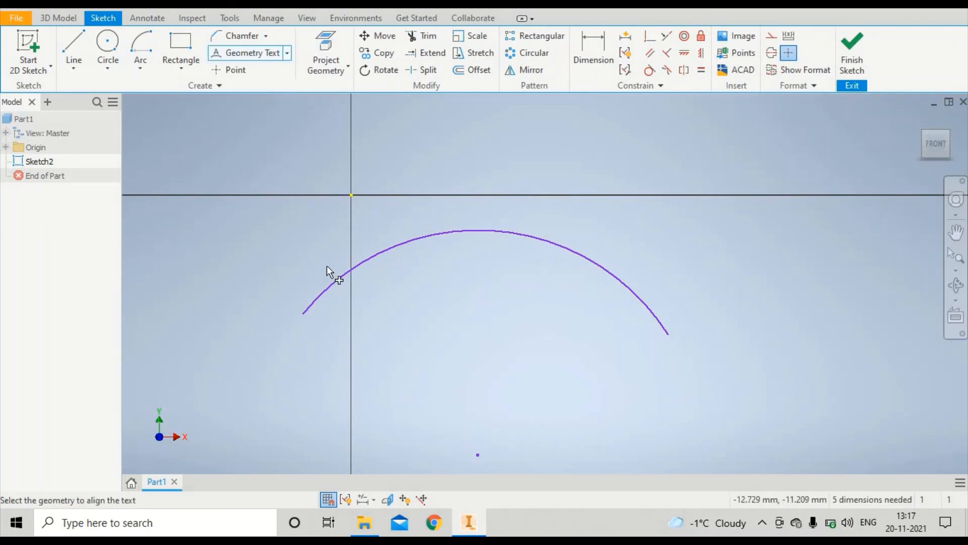
{"action": "left_click", "coordinate": [343, 274]}
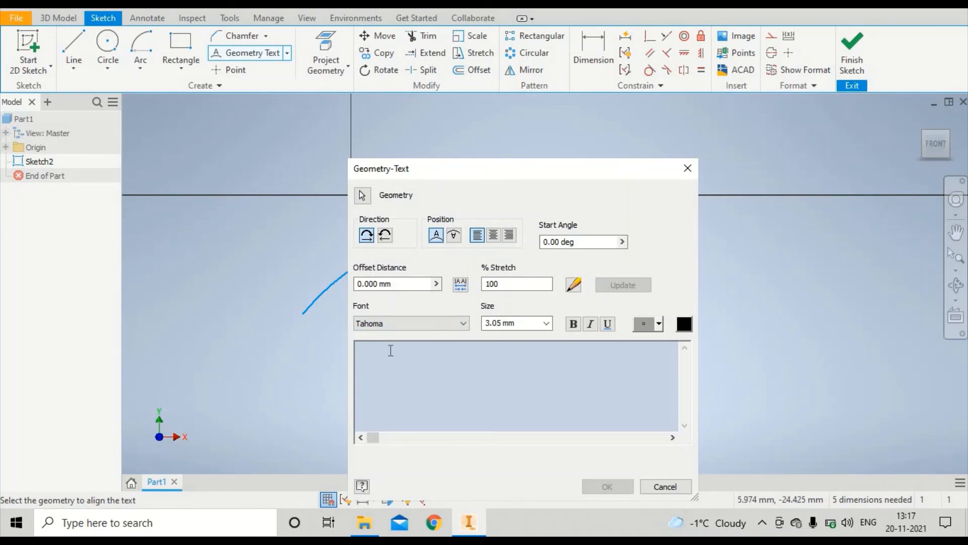
{"action": "type", "text": "CURVED"}
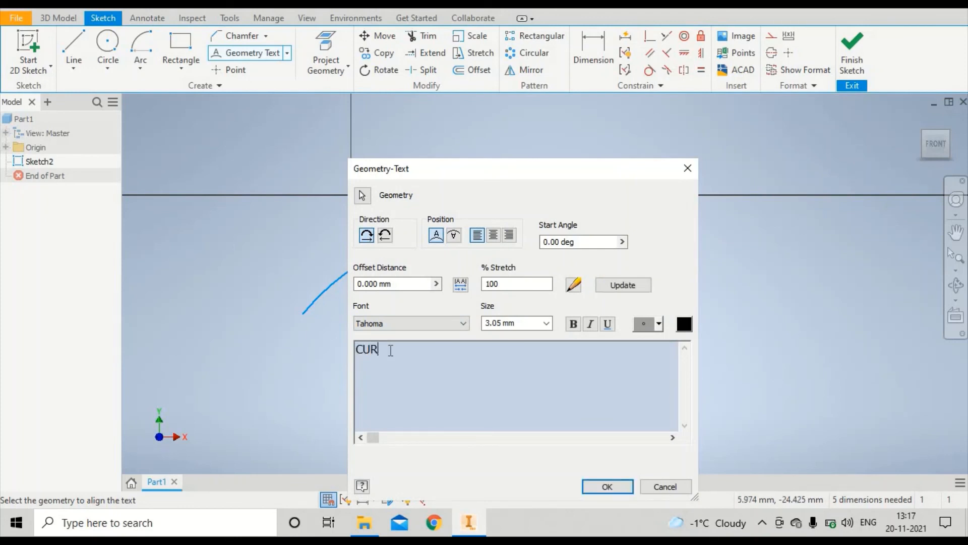
{"action": "type", "text": " TEXT"}
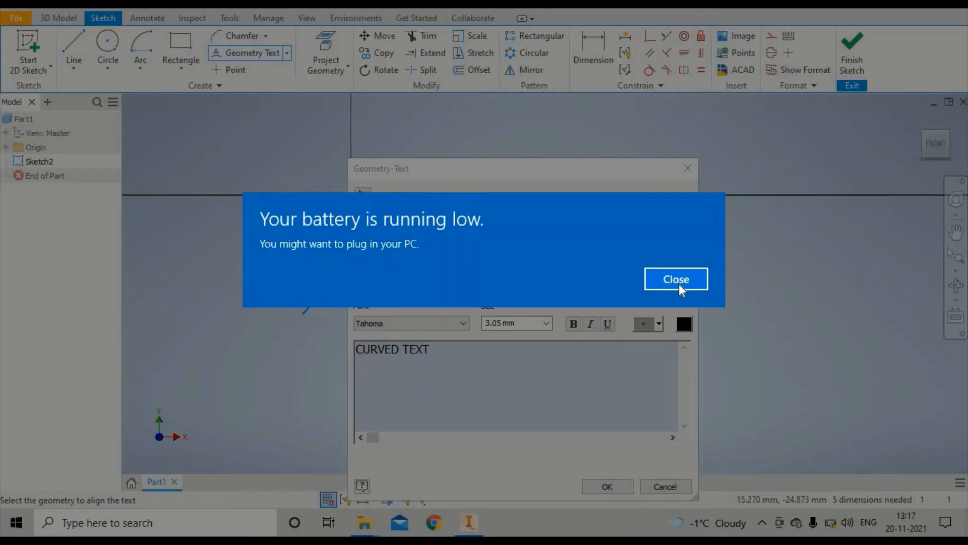
{"action": "left_click", "coordinate": [676, 278]}
{"action": "triple_click", "coordinate": [395, 348]}
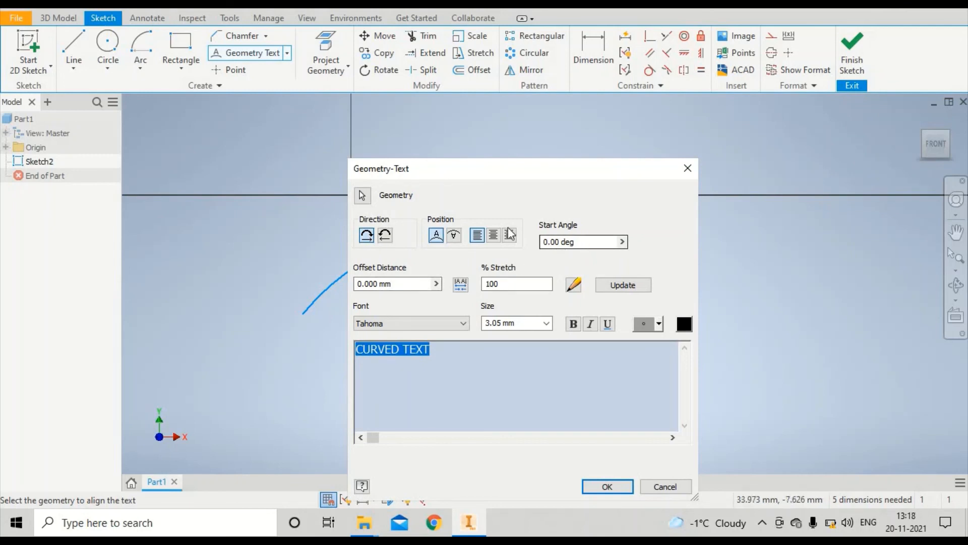
{"action": "left_click", "coordinate": [509, 321]}
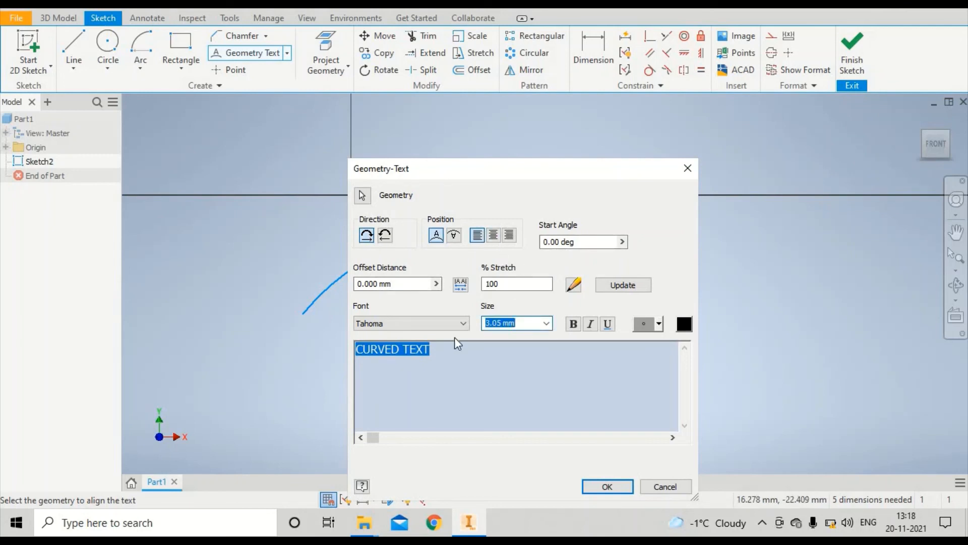
{"action": "type", "text": "5"}
{"action": "left_click", "coordinate": [611, 487]}
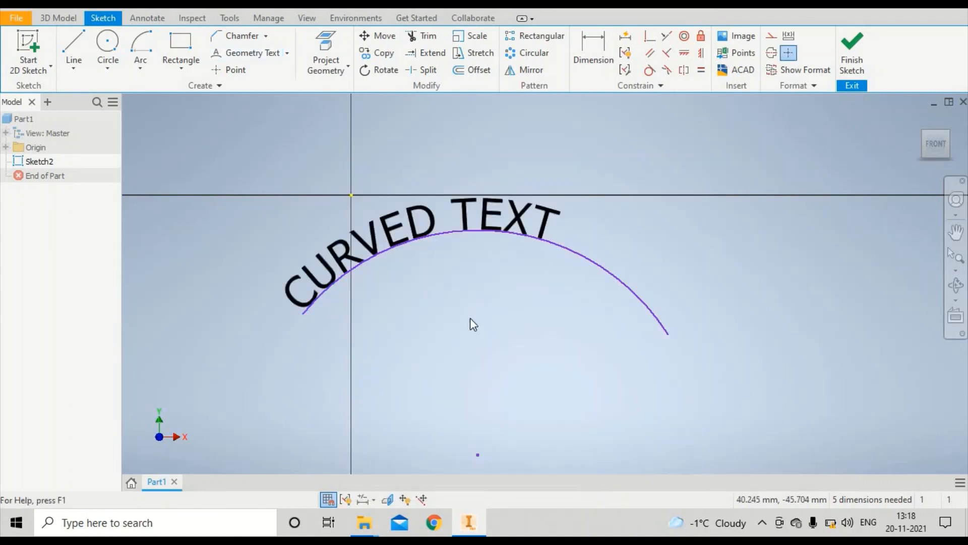
Edit the curved text to set its offset distance from the arc to 5 mm
{"action": "double_click", "coordinate": [468, 214]}
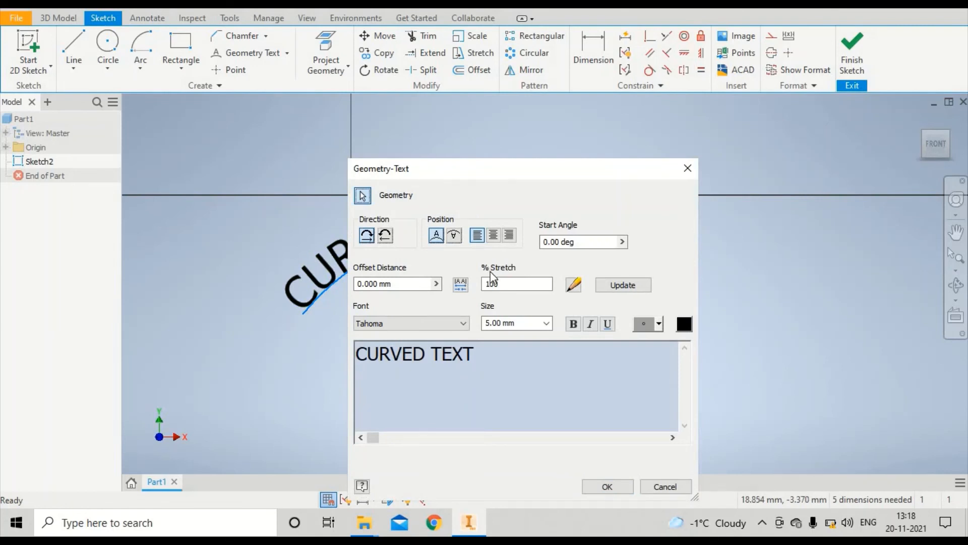
{"action": "left_click_drag", "start_coordinate": [363, 284], "coordinate": [346, 290]}
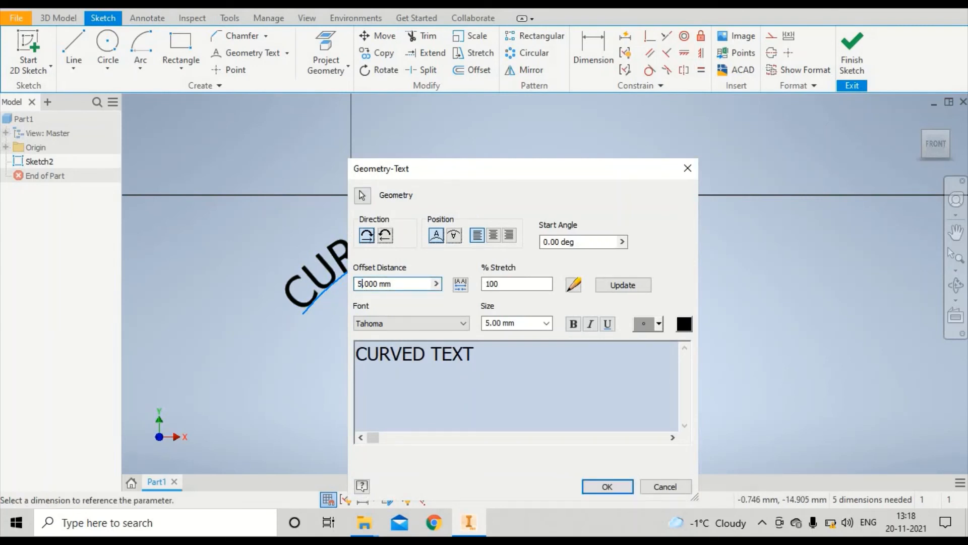
{"action": "type", "text": "5"}
{"action": "left_click", "coordinate": [608, 487]}
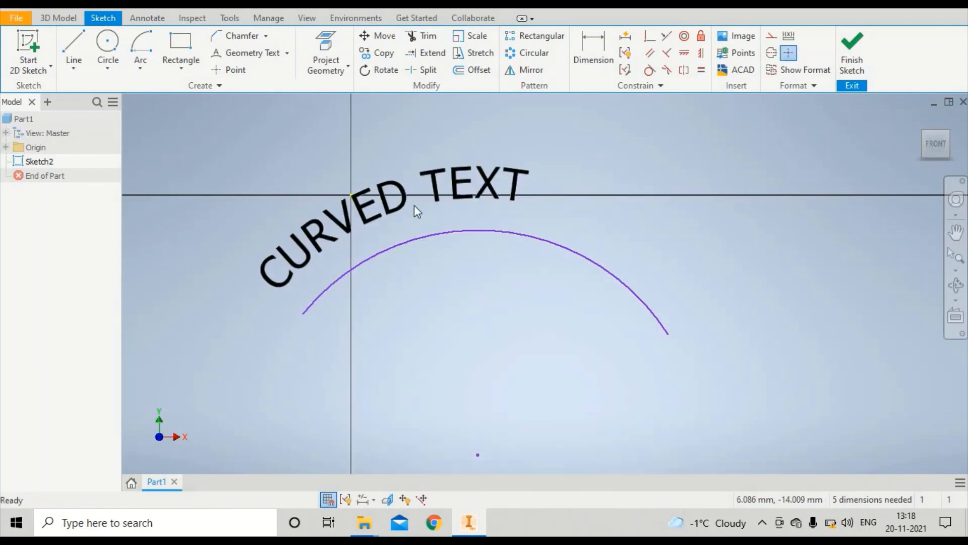
Edit the curved text on the arc to set its start angle to 10 degrees
{"action": "double_click", "coordinate": [398, 207]}
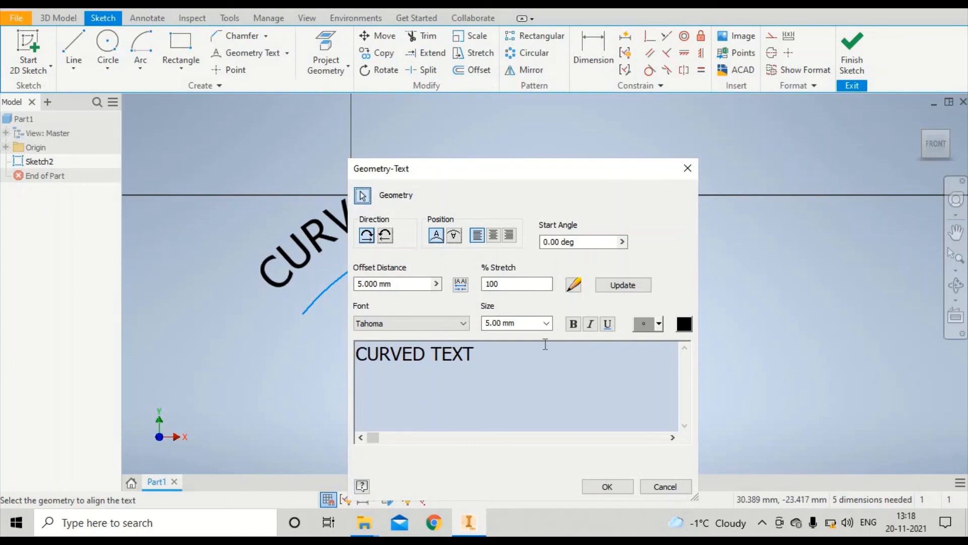
{"action": "left_click", "coordinate": [547, 242]}
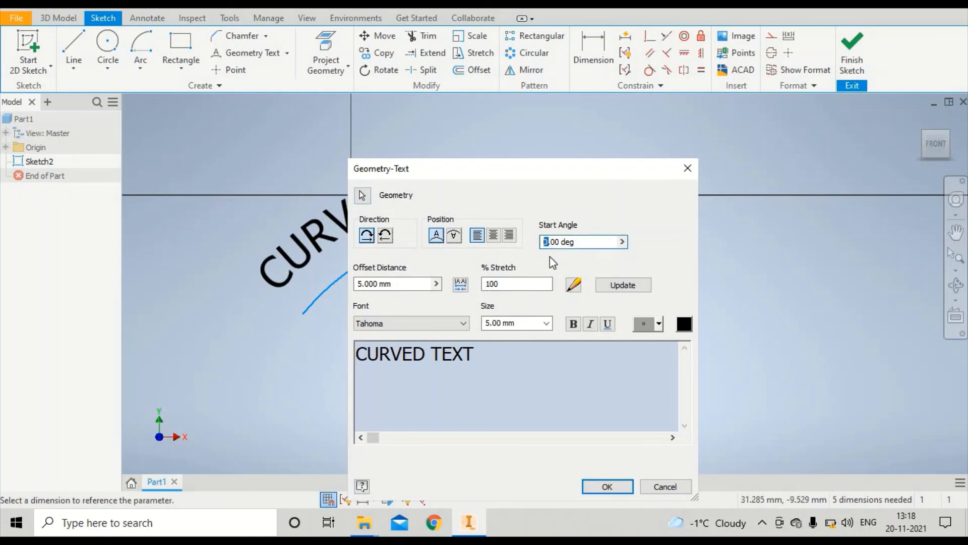
{"action": "type", "text": "10P"}
{"action": "key", "text": "BackSpace"}
{"action": "left_click", "coordinate": [385, 237]}
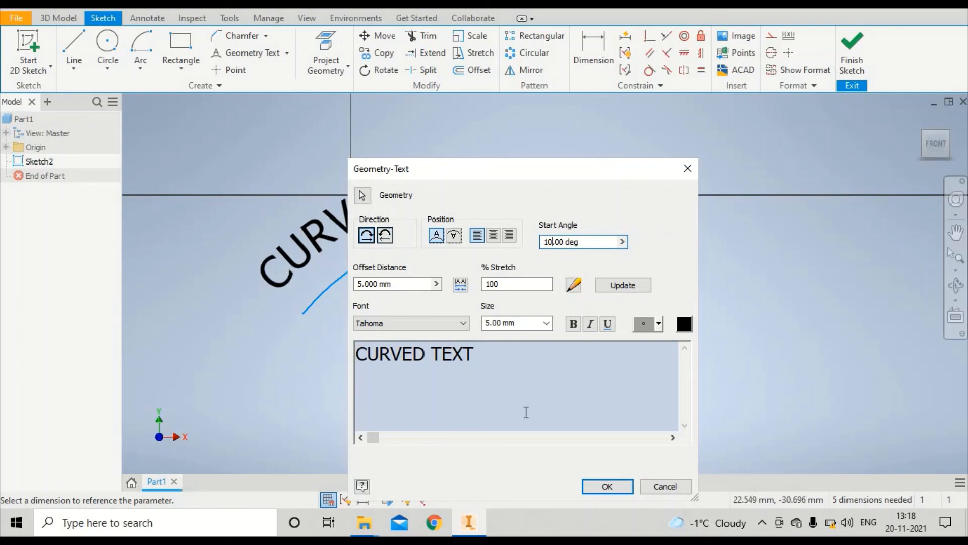
{"action": "left_click", "coordinate": [609, 485]}
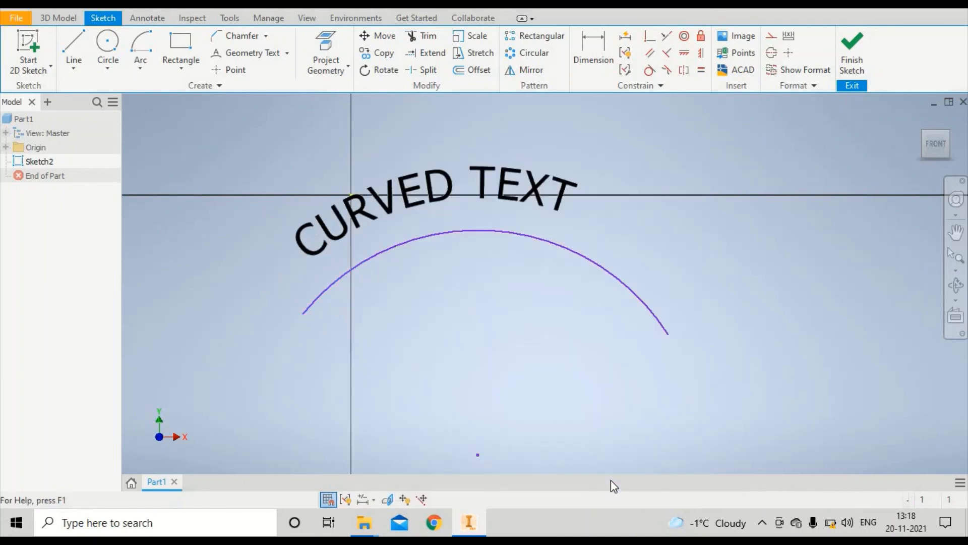
Edit the curved text to use a start angle of 20 degrees and an offset distance of 2 mm
{"action": "double_click", "coordinate": [374, 214]}
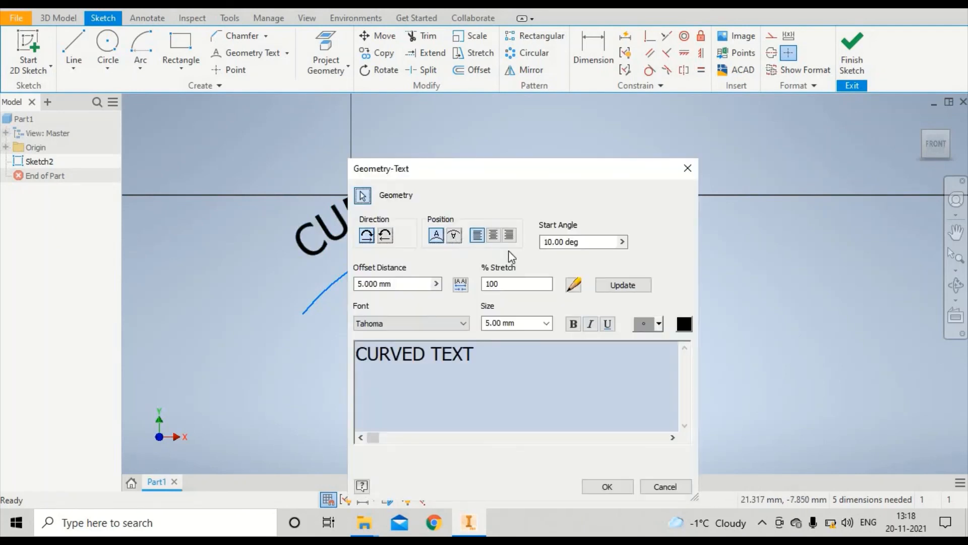
{"action": "left_click", "coordinate": [548, 242]}
{"action": "key", "text": "BackSpace"}
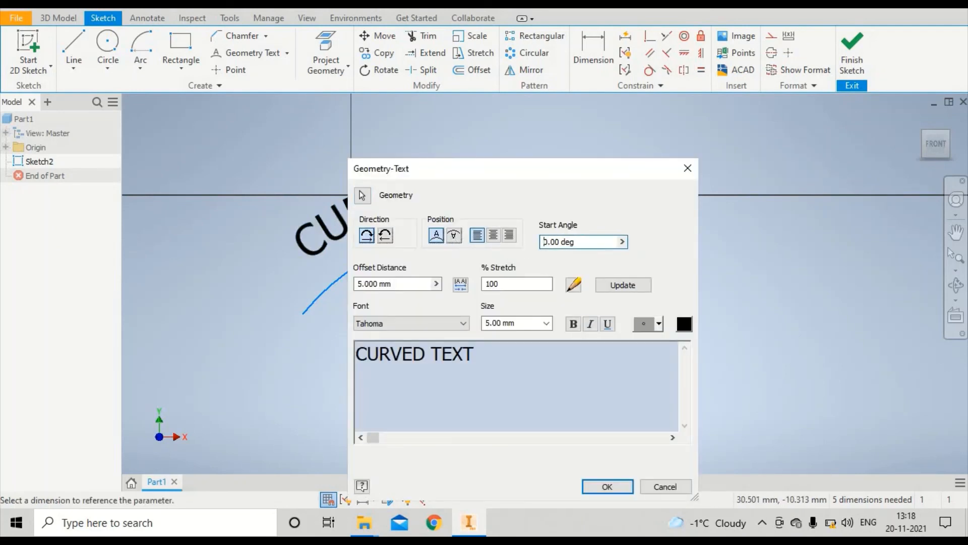
{"action": "type", "text": "2"}
{"action": "left_click", "coordinate": [362, 284]}
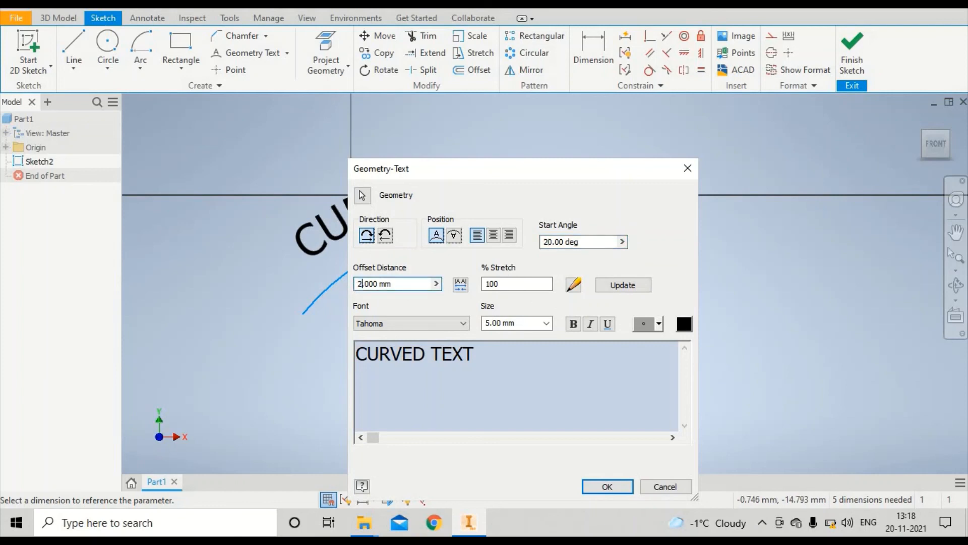
{"action": "left_click", "coordinate": [607, 486]}
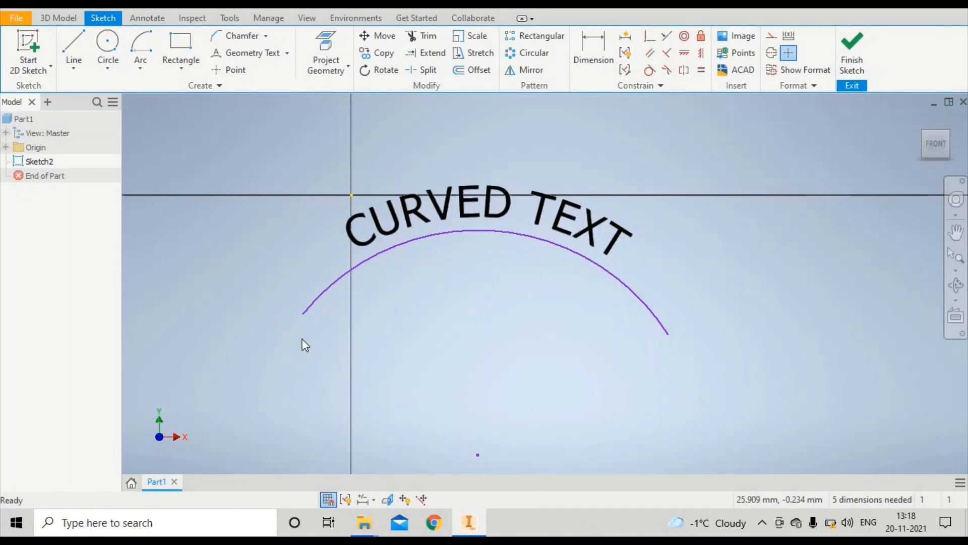